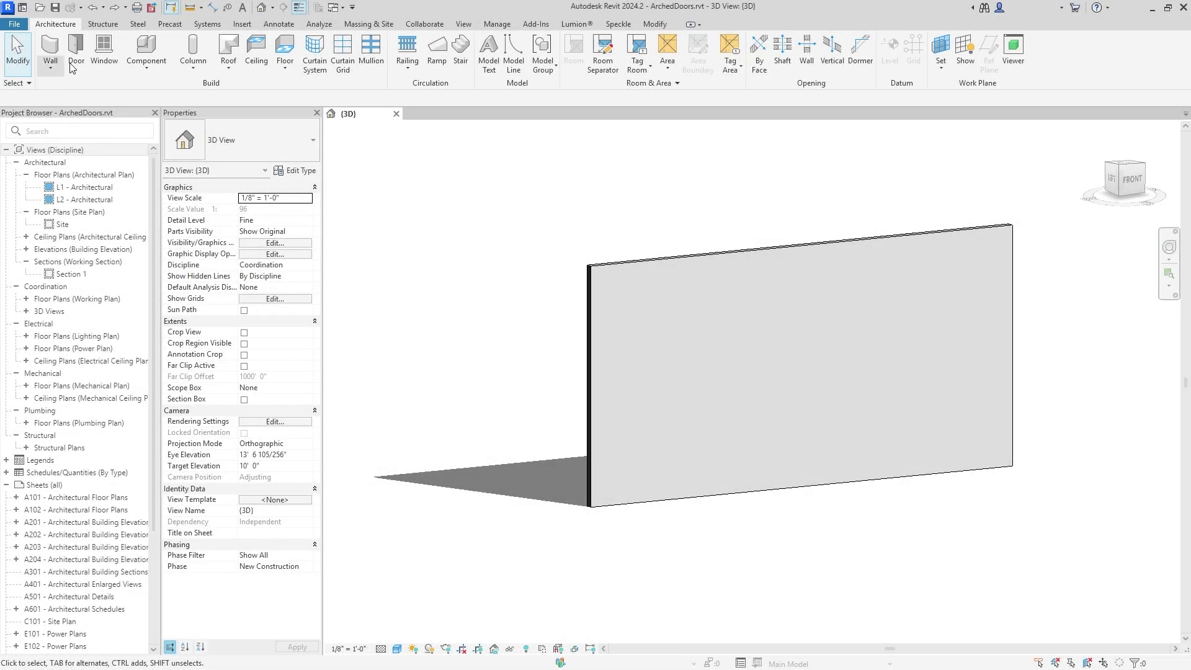
Place a 30" x 80" flush door in the wall, then delete it
key(d)
key(r)
click(236, 142)
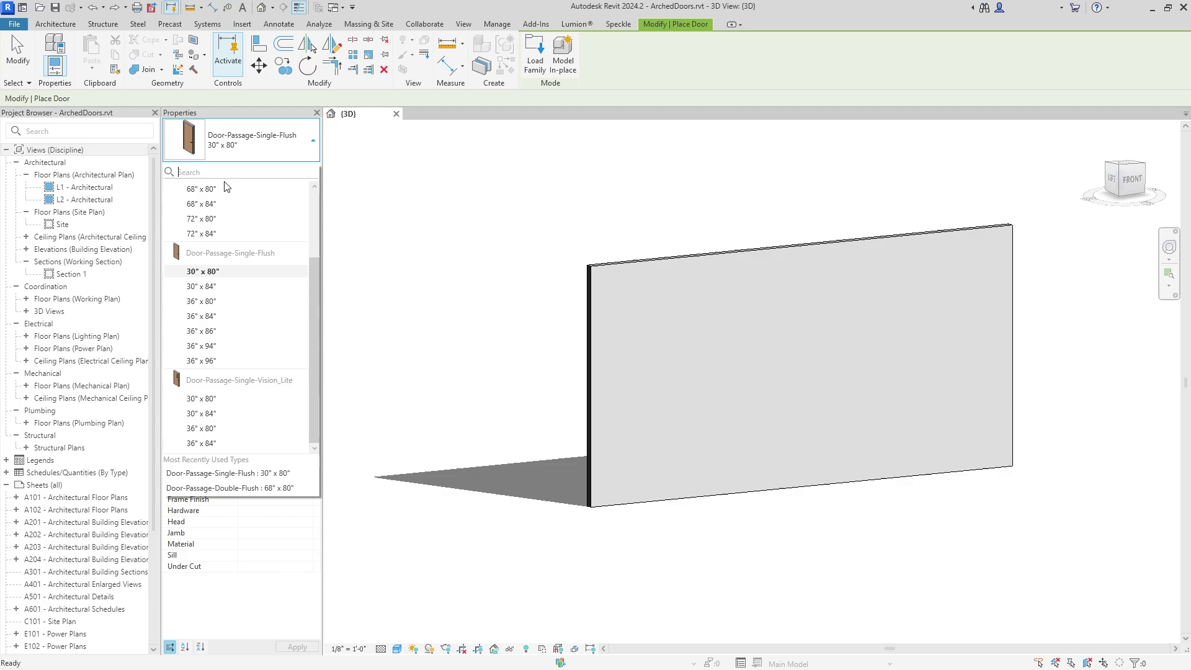
click(203, 272)
click(716, 459)
key(Escape)
key(Escape)
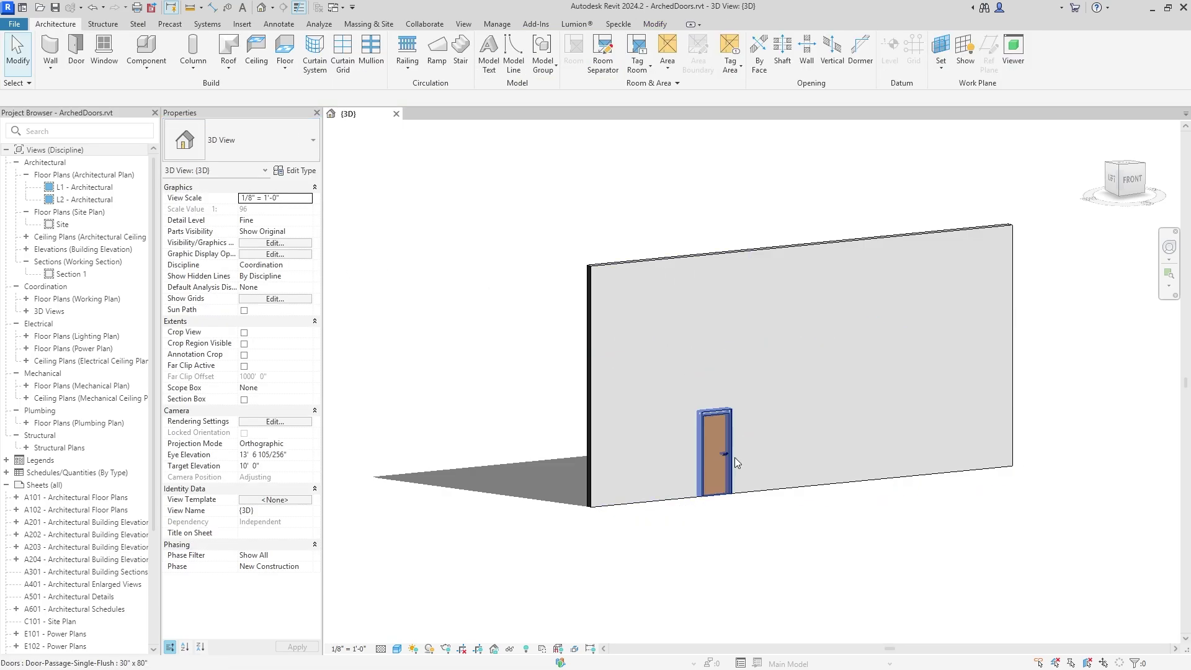
scroll(734, 457, up, 3)
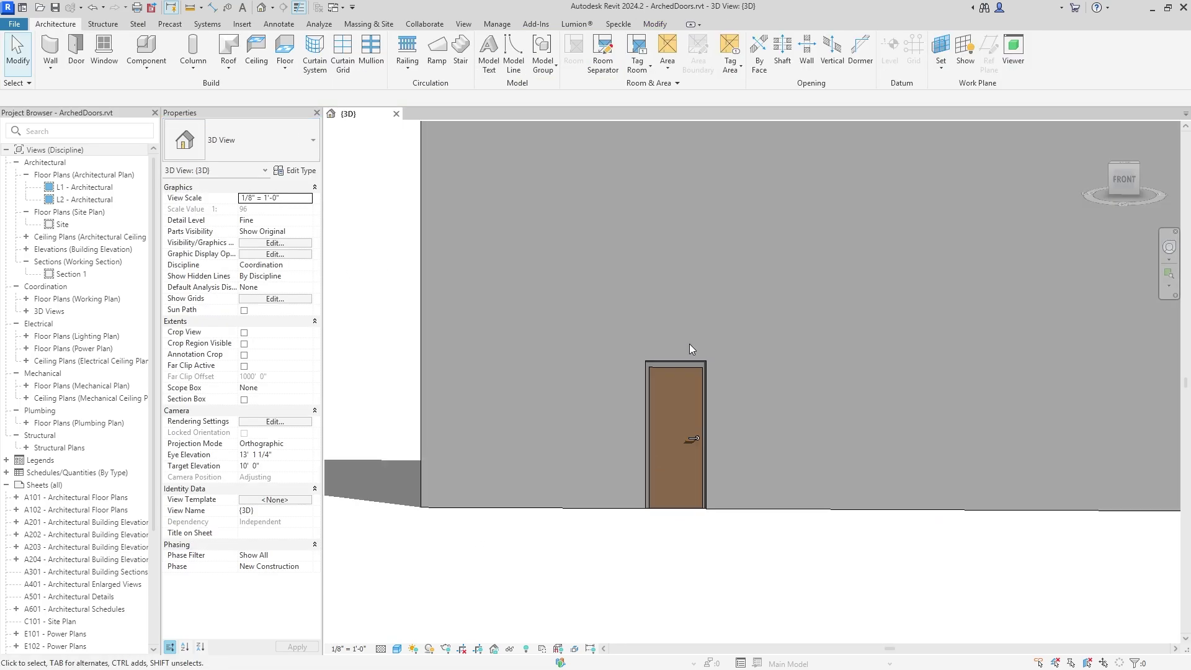
shift+middle_drag(625, 334, 742, 336)
scroll(856, 300, down, 3)
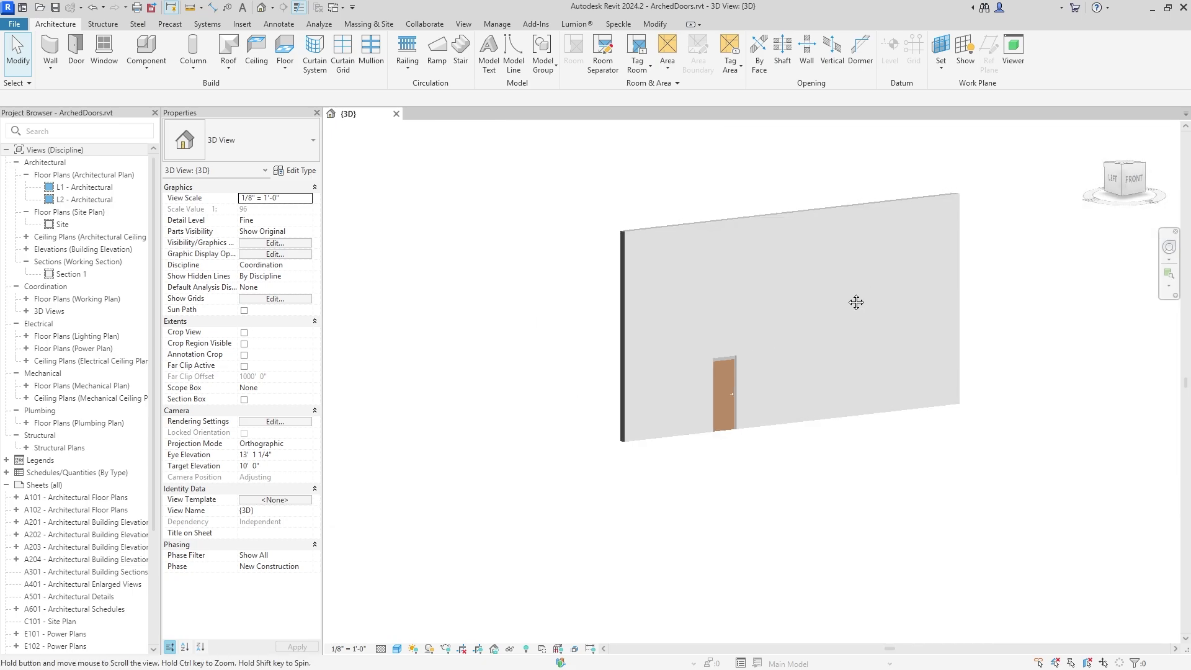
click(694, 385)
key(Delete)
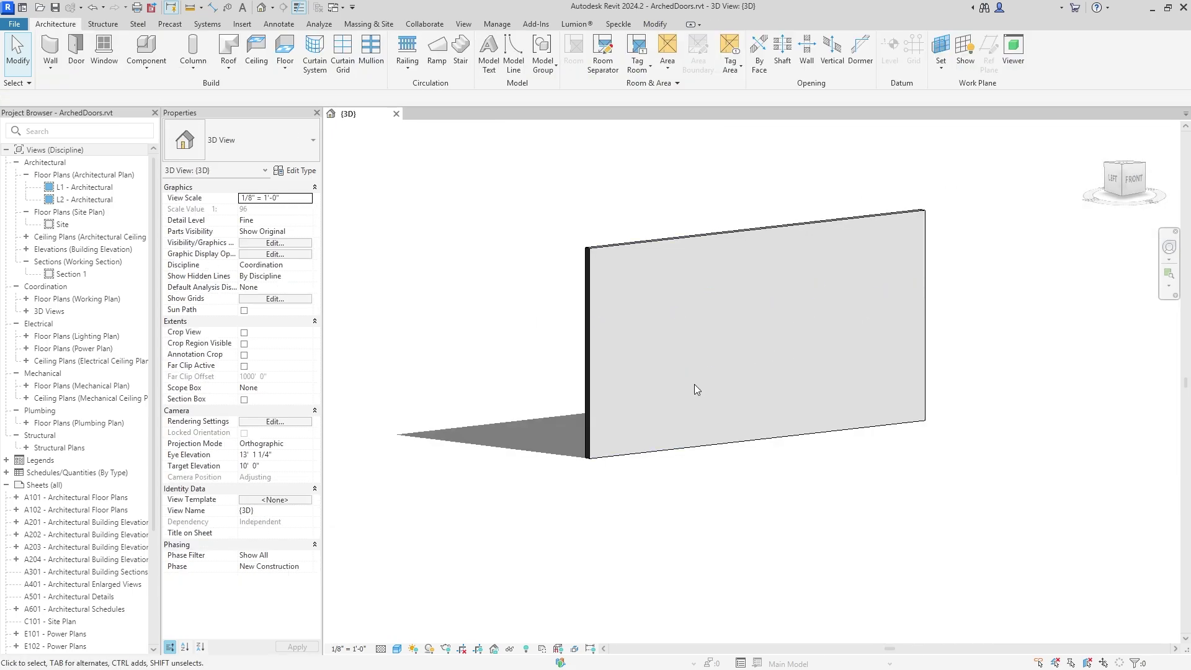
Edit the wall profile and sketch the opening's left, top and right lines from the base
click(739, 234)
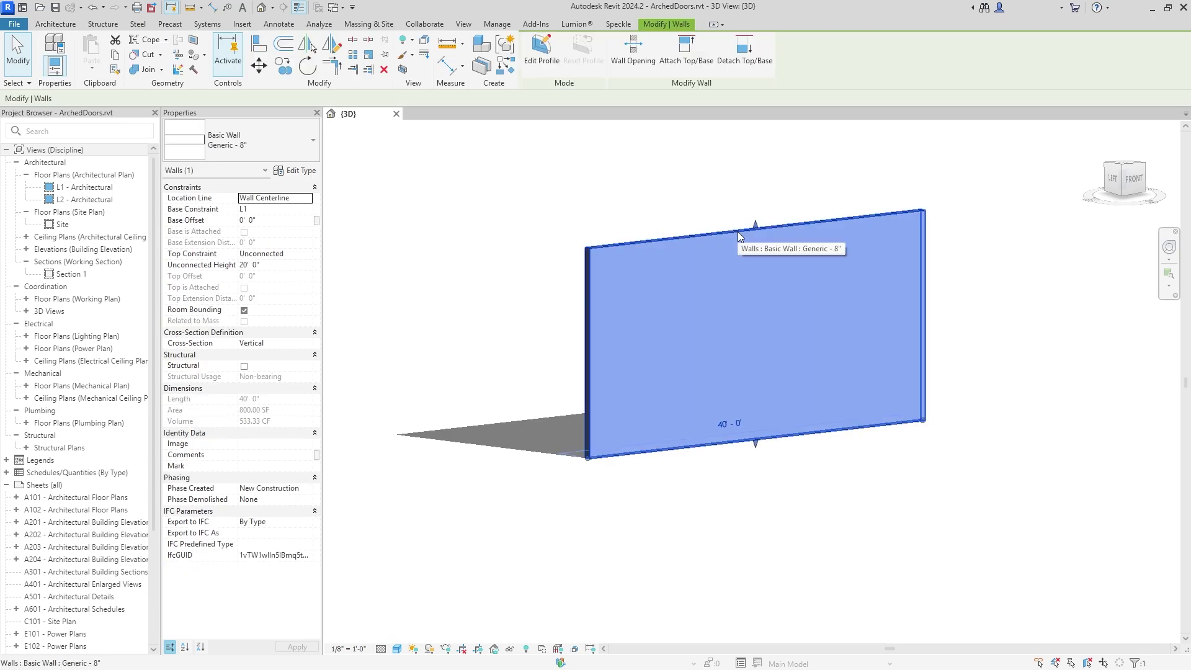
shift+middle_drag(738, 233, 806, 299)
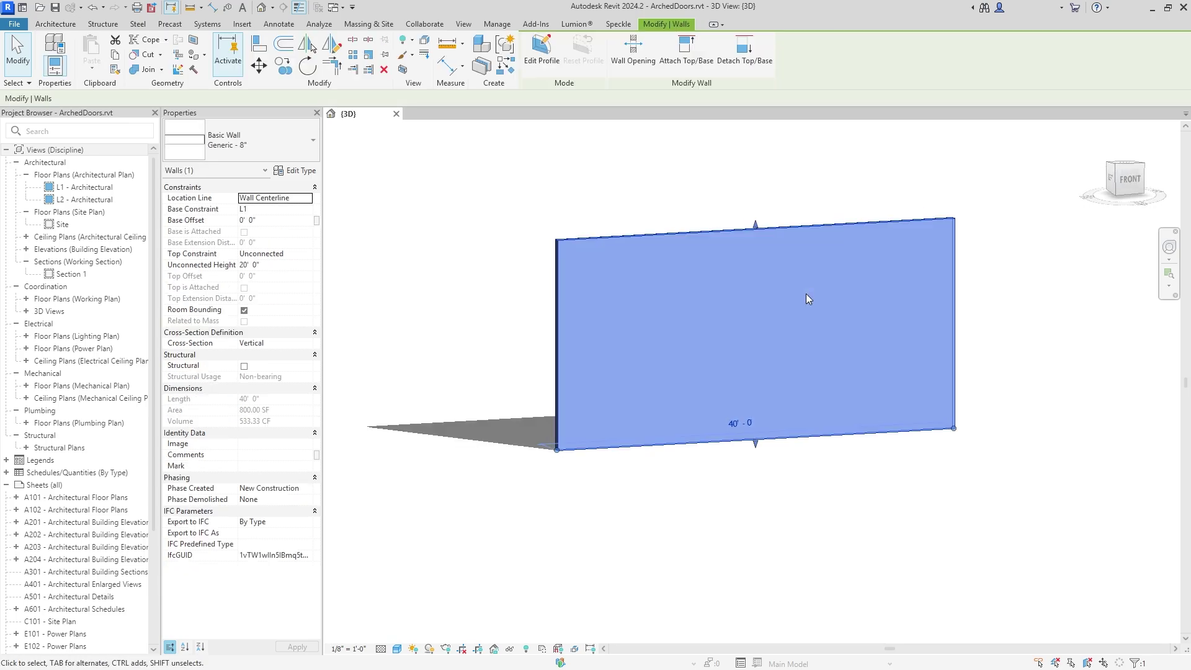
click(541, 53)
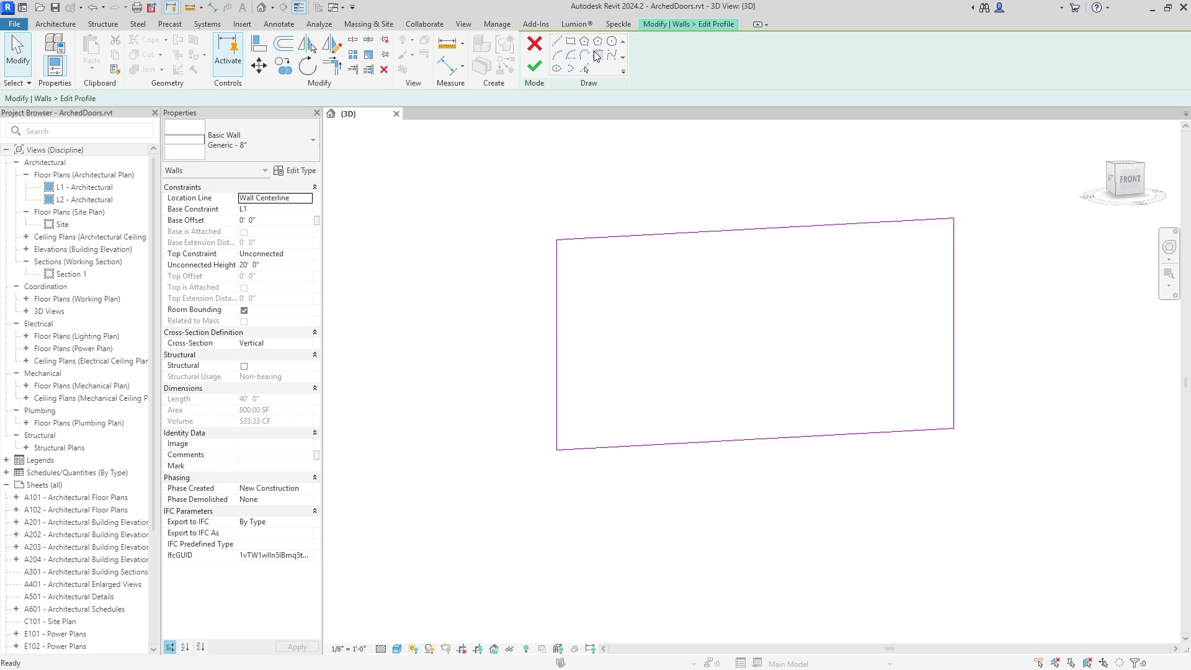
click(563, 43)
click(641, 446)
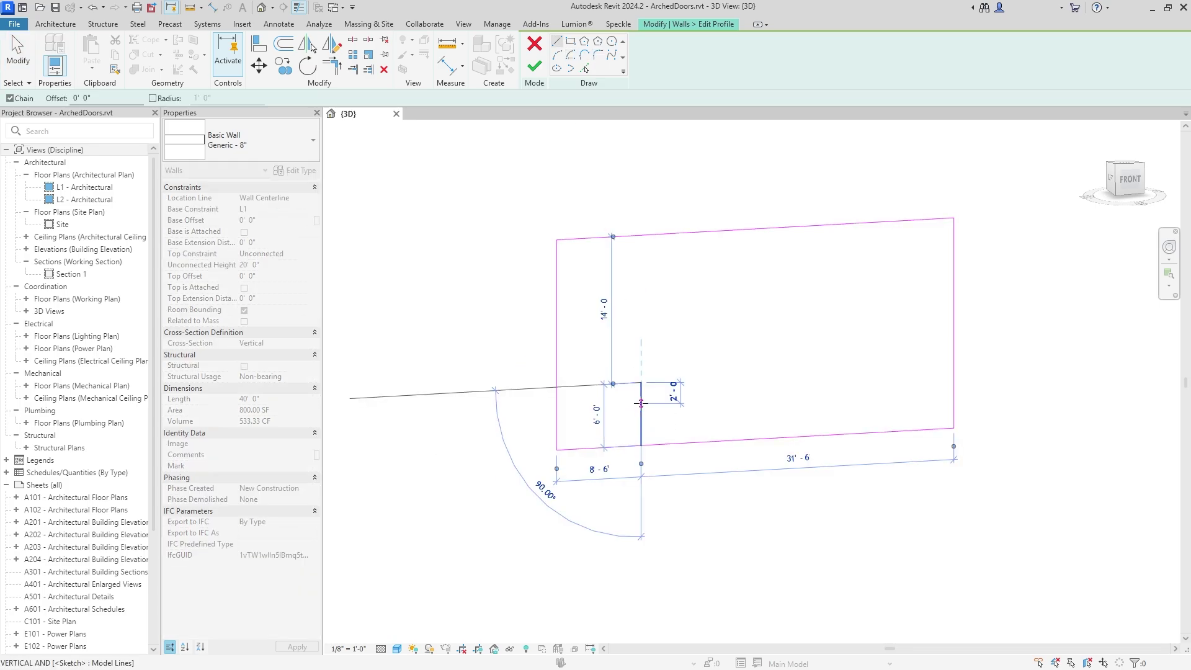
click(641, 382)
click(677, 380)
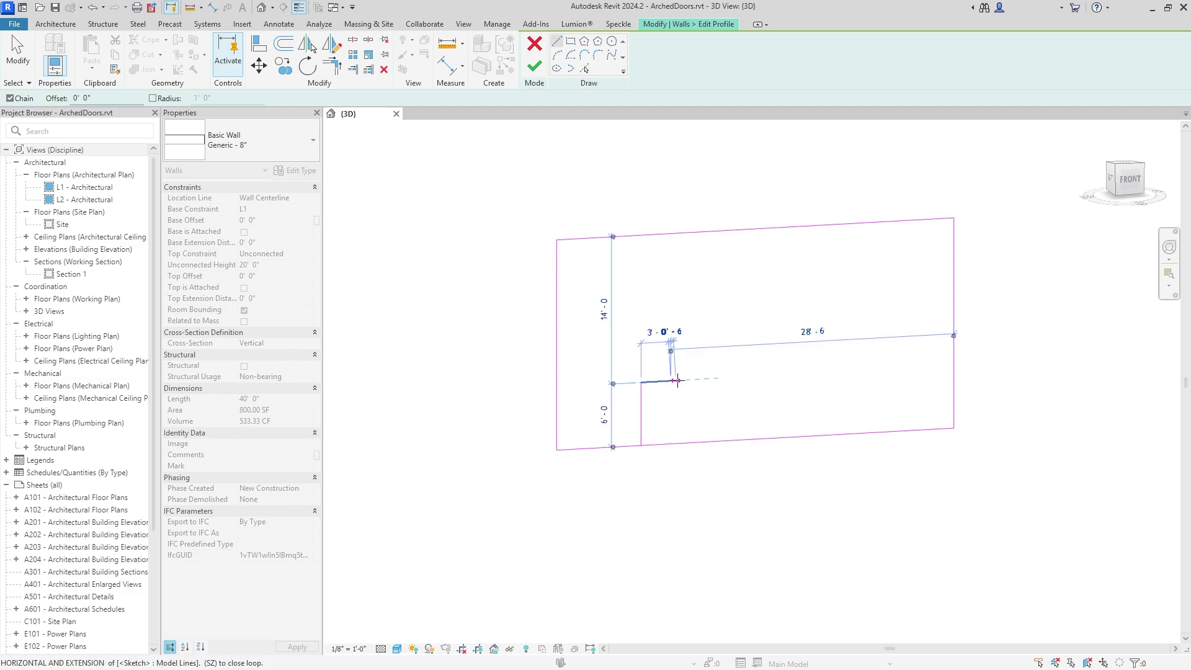
click(671, 445)
key(Escape)
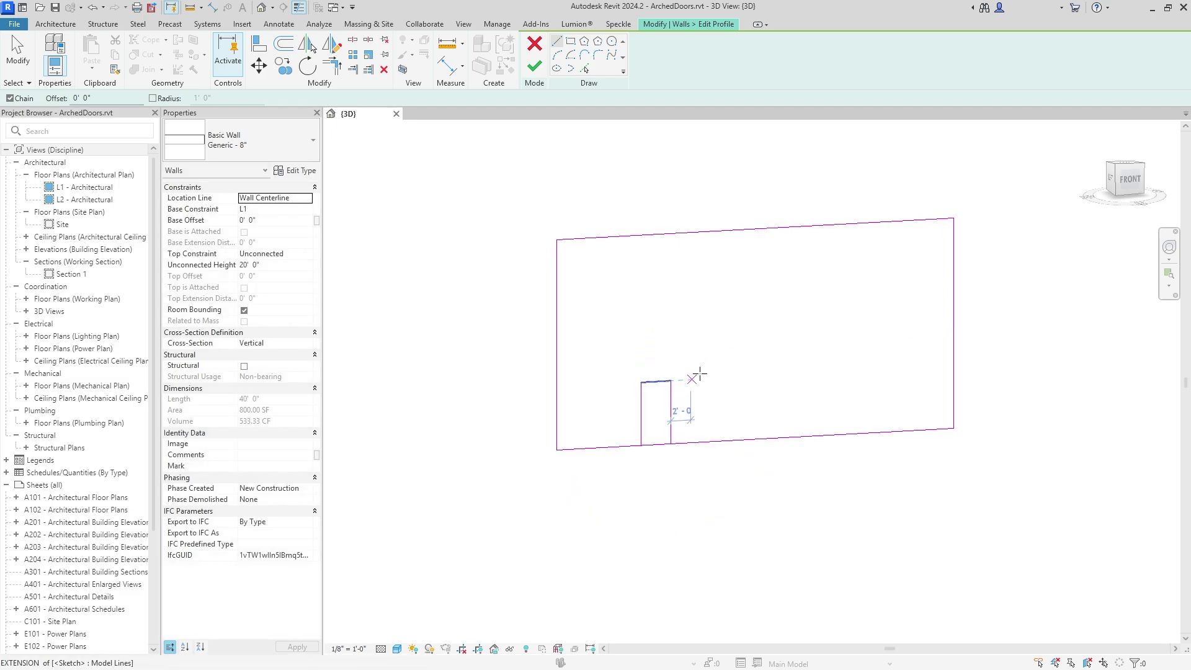
key(Escape)
Add a Start-End-Radius arc as the opening's rounded top and trim the base lines
click(572, 54)
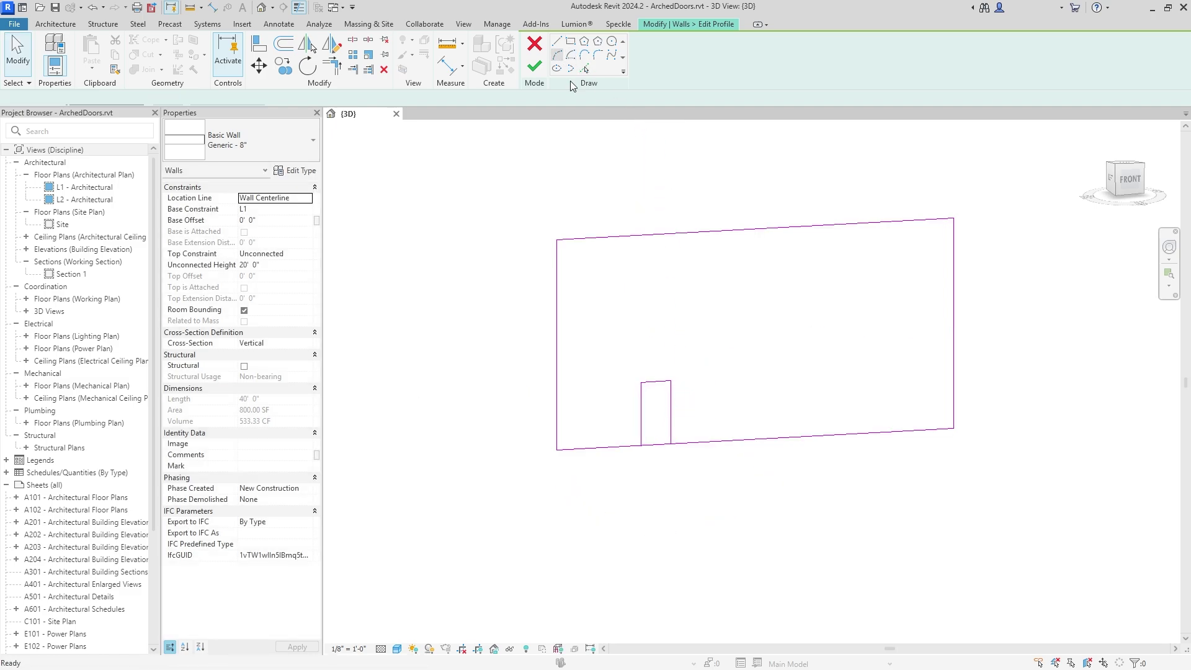
scroll(642, 383, up, 1)
click(641, 381)
click(679, 380)
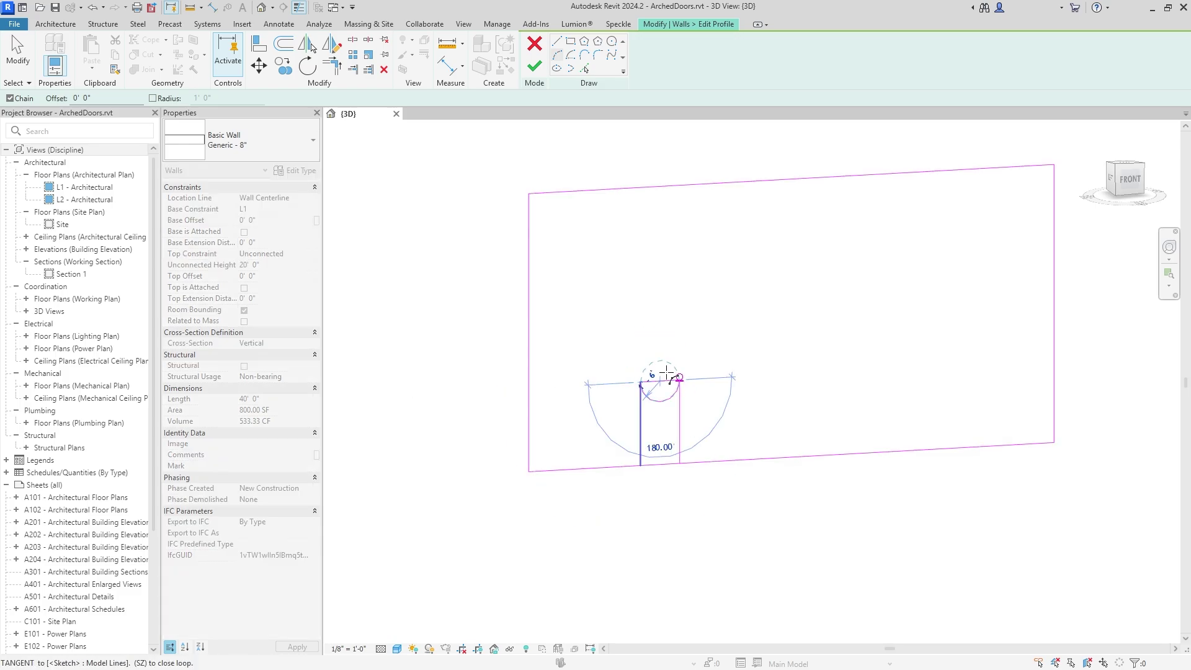
click(667, 371)
key(Escape)
key(Escape)
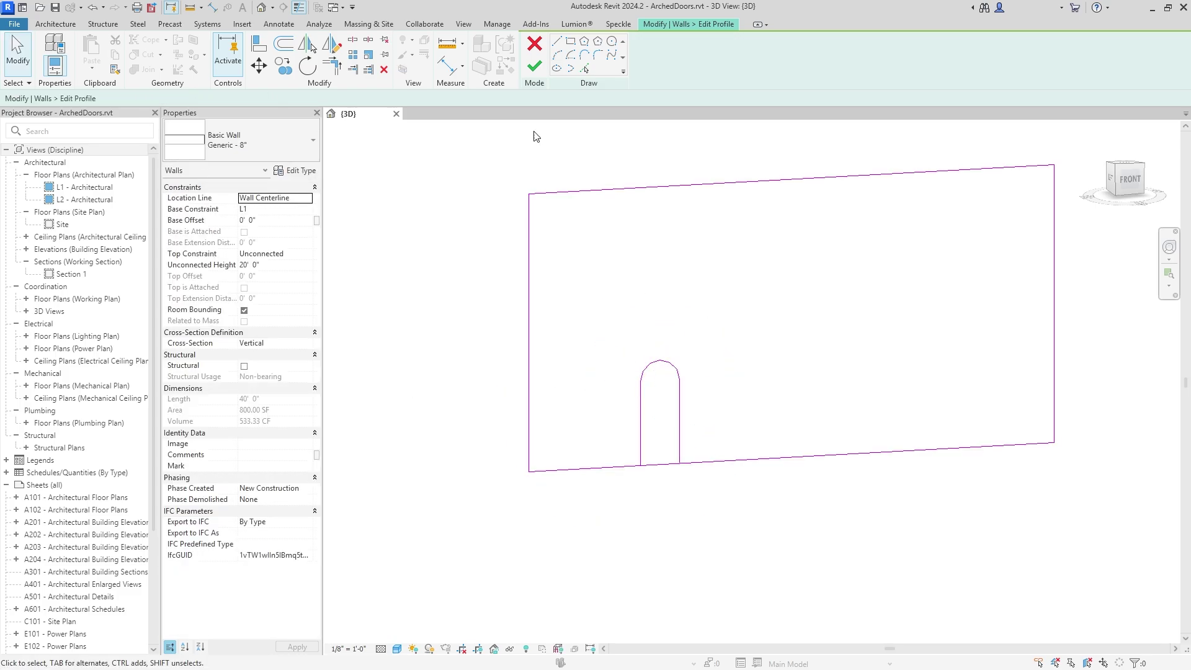
click(650, 466)
drag(659, 469, 641, 465)
click(681, 465)
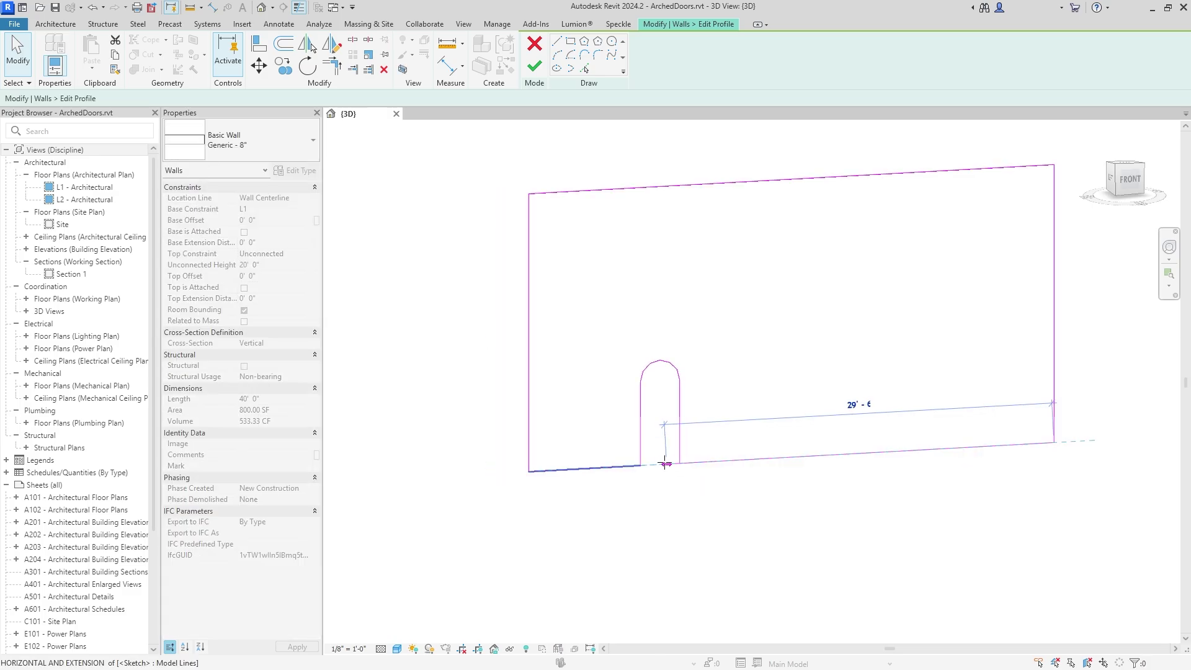
key(Escape)
Finish the wall profile edit and orbit to view the arched opening
click(534, 66)
key(Escape)
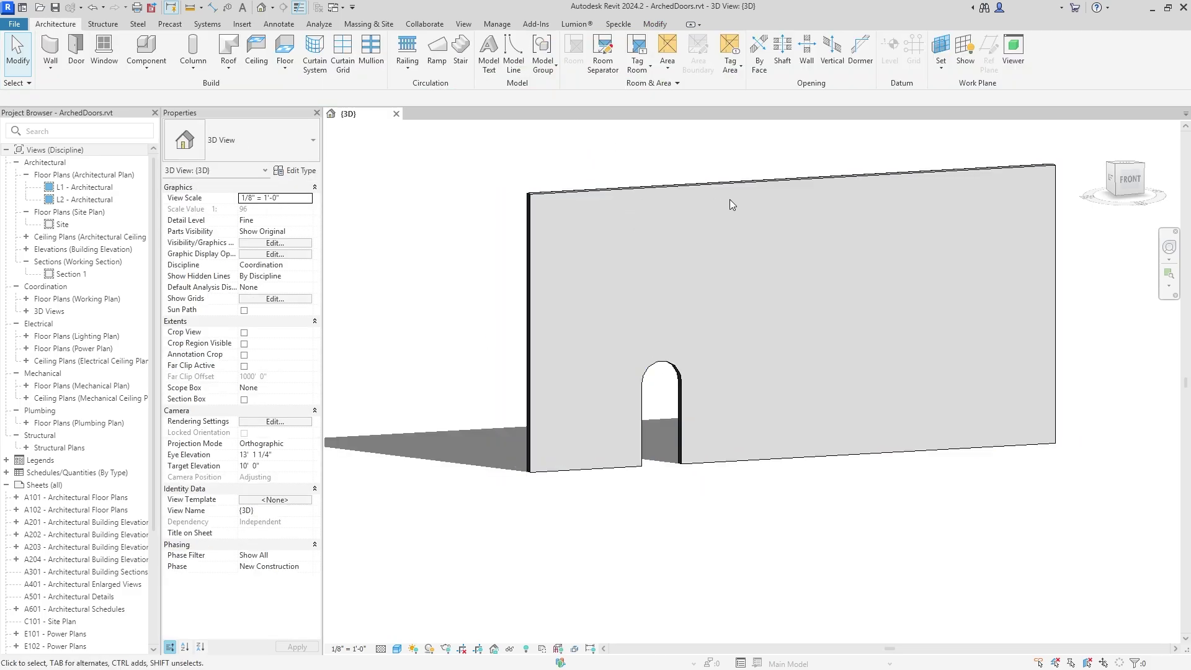
mouse_move(729, 199)
shift+middle_down()
mouse_move(778, 339)
mouse_move(846, 331)
shift+middle_up()
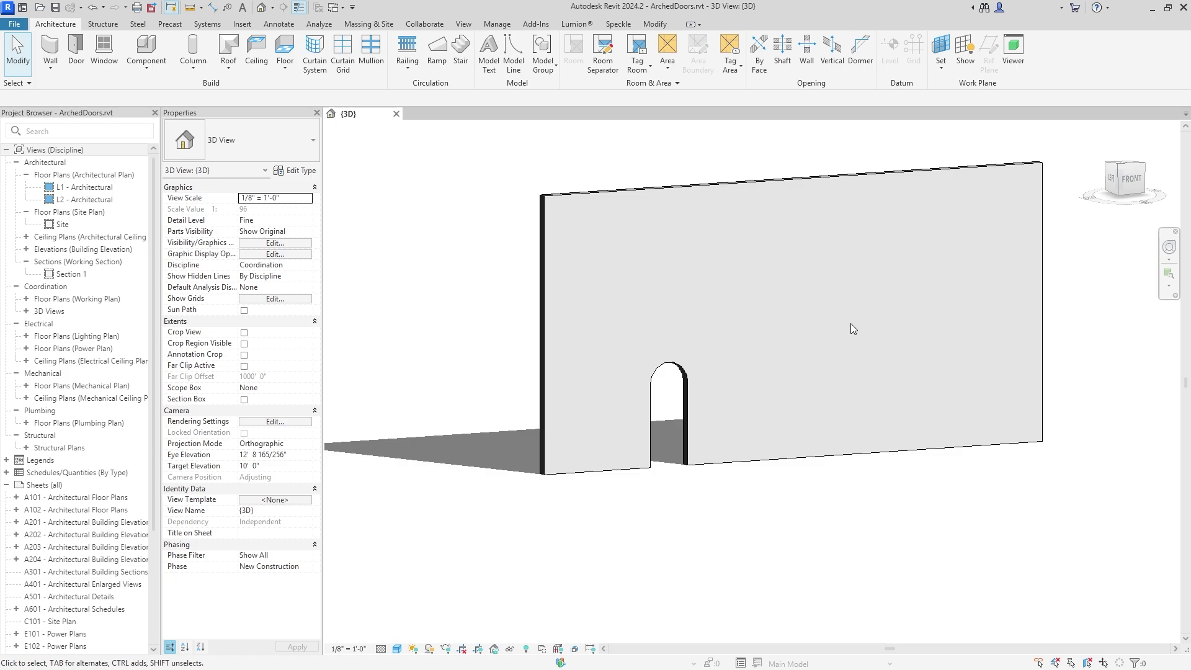
Start the Door tool, browse the door types, then cancel Load Family and go to Insert
click(76, 49)
click(273, 140)
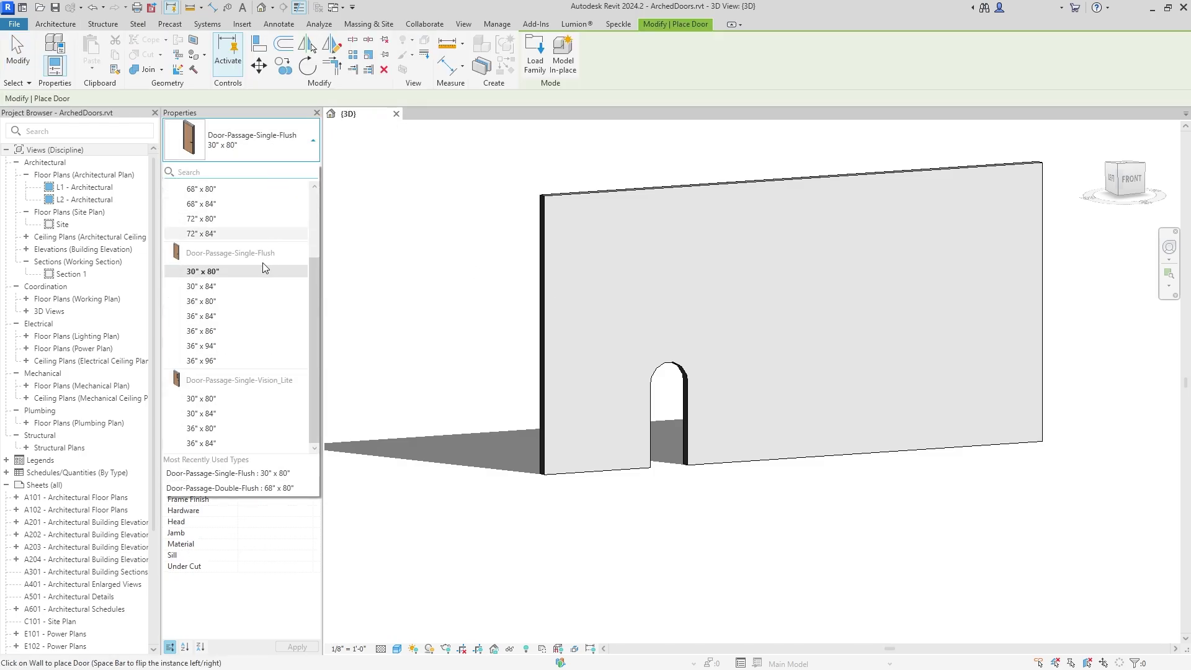
scroll(264, 257, up, 3)
scroll(264, 248, down, 3)
scroll(260, 233, up, 3)
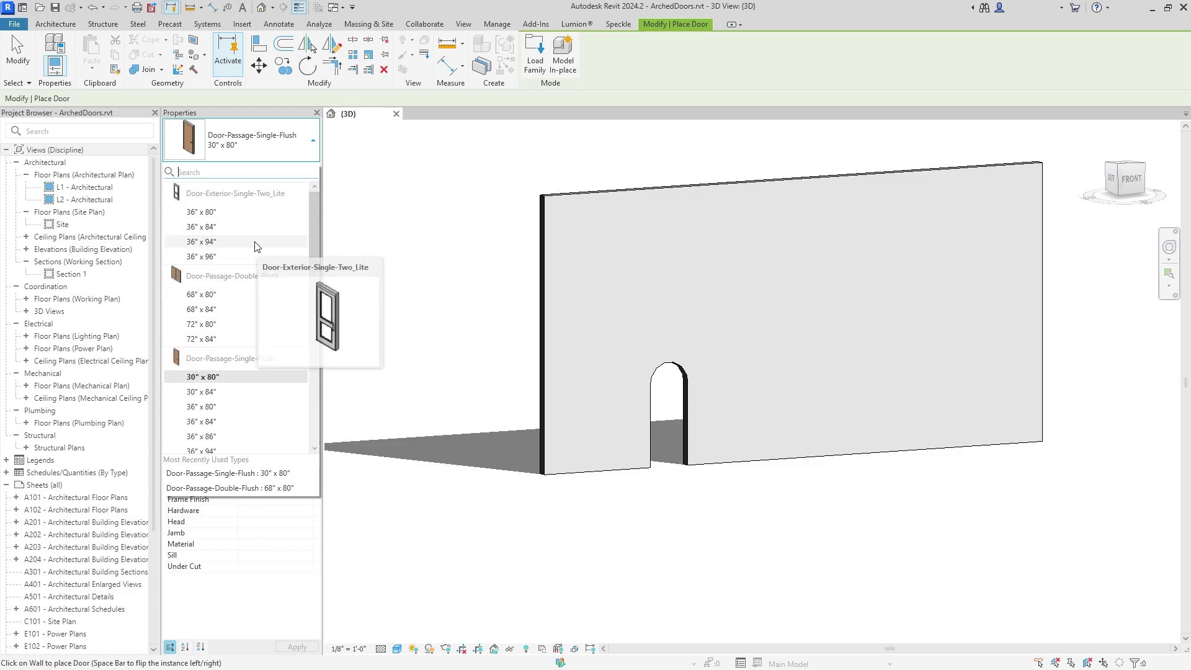
click(532, 60)
key(Escape)
key(Escape)
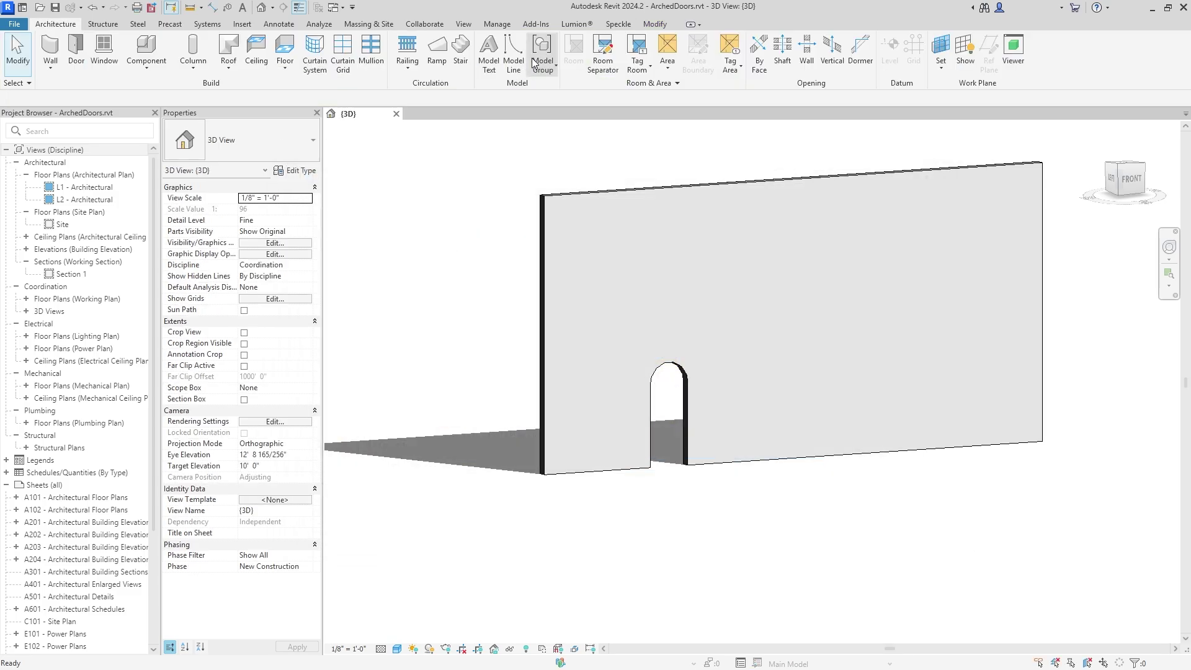
click(242, 25)
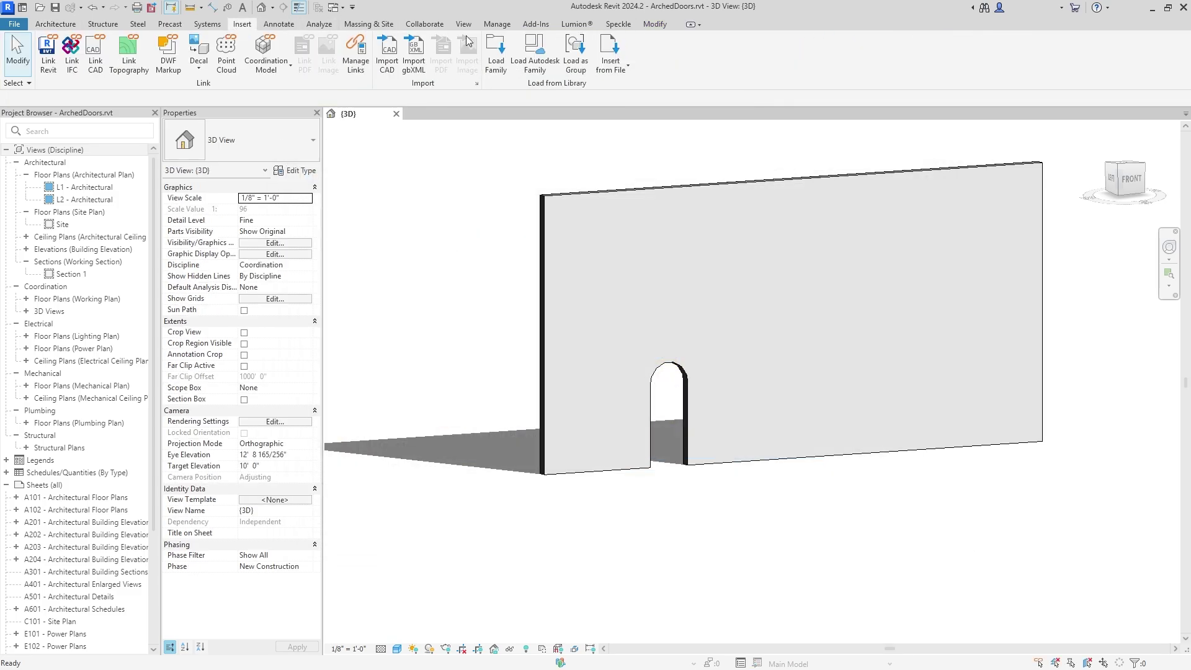
Load Door-Opening.rfa from the US library's Doors folder
click(495, 51)
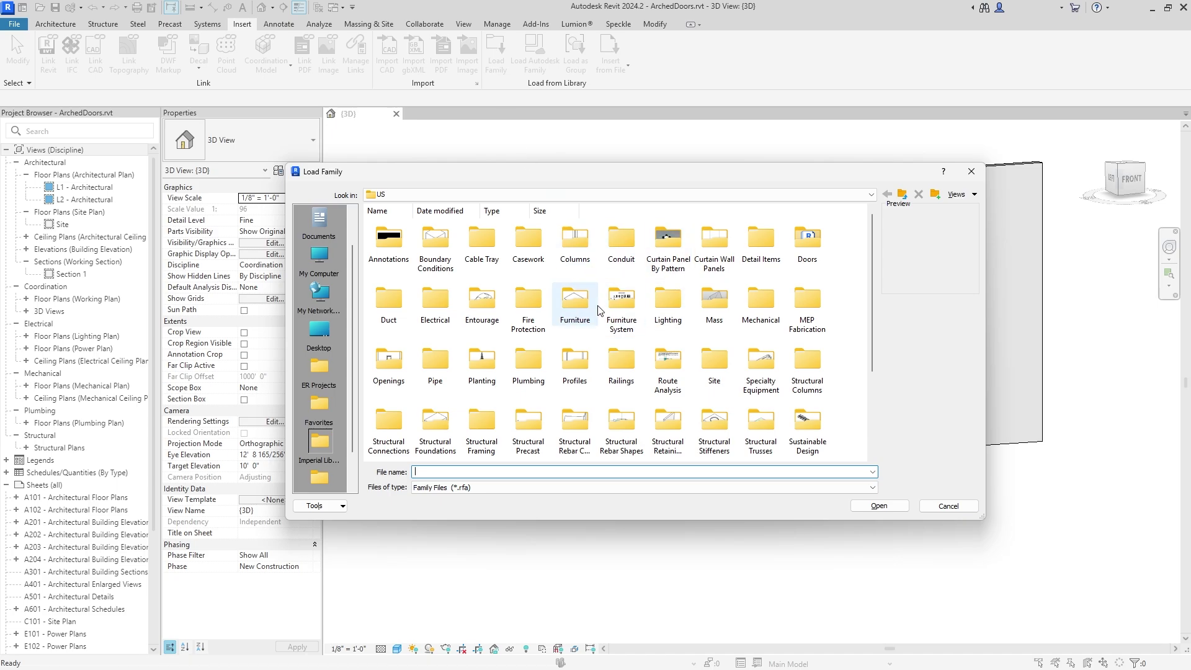
scroll(598, 310, down, 2)
scroll(597, 310, up, 2)
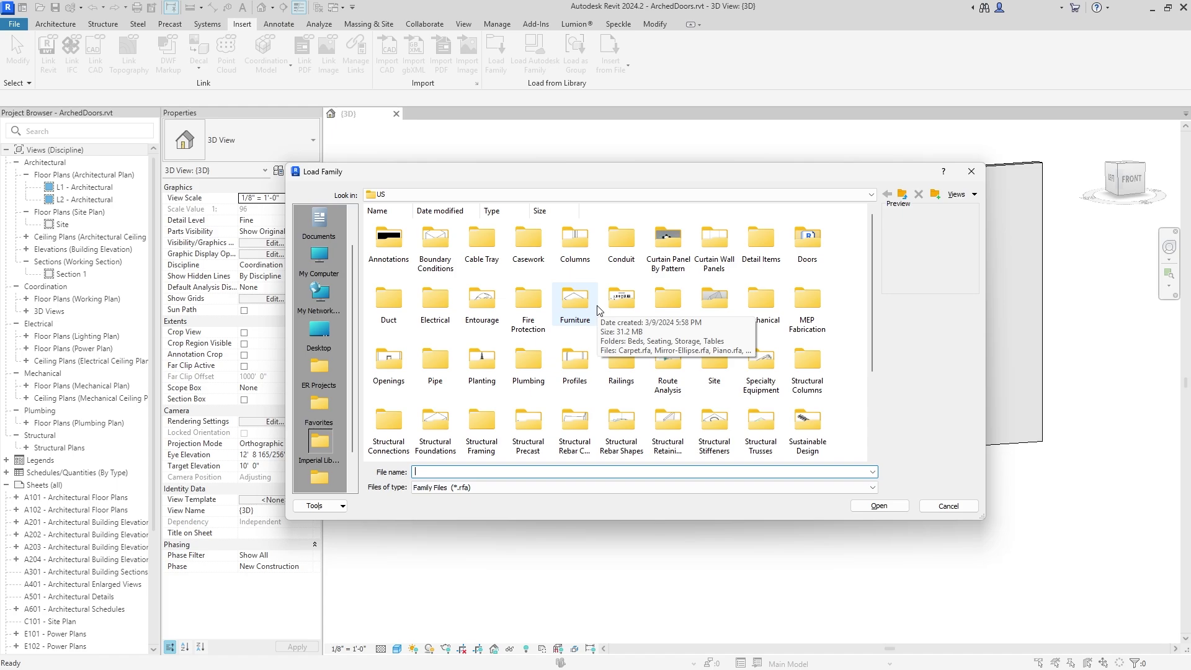
click(872, 194)
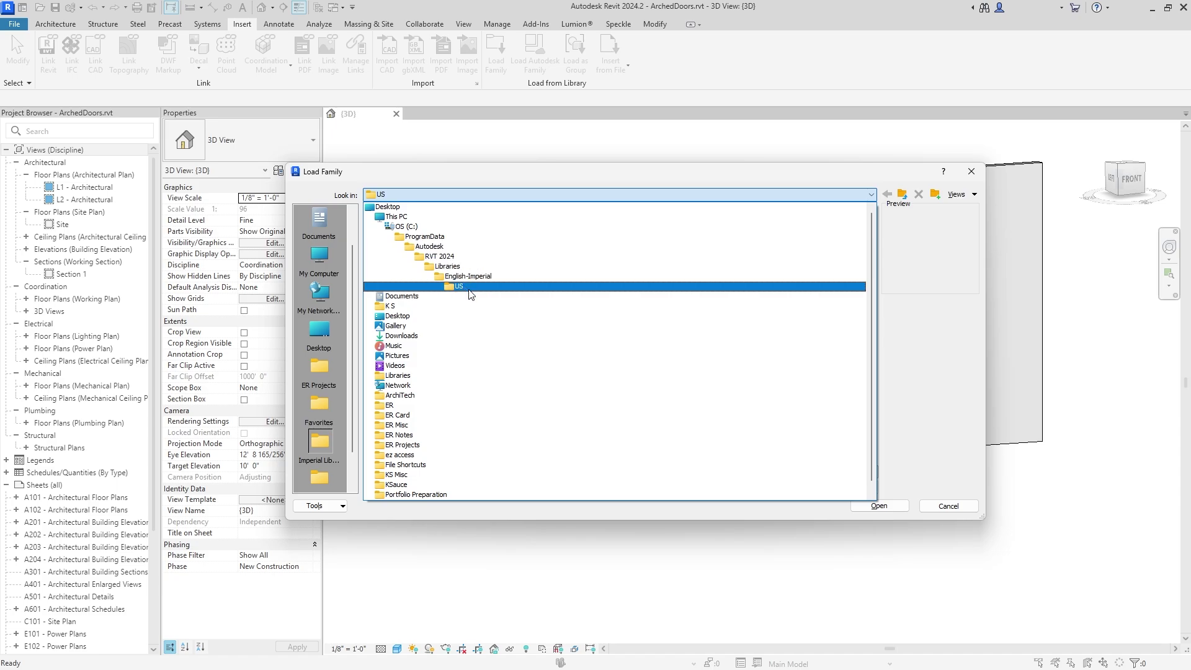
click(804, 286)
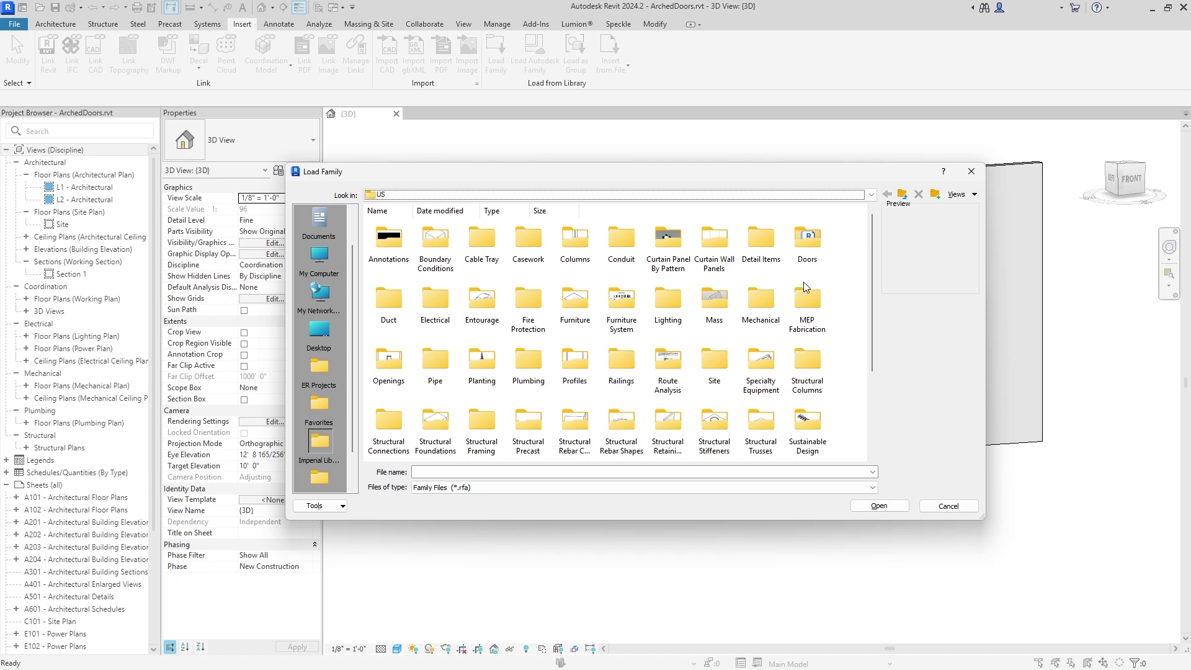
double_click(808, 242)
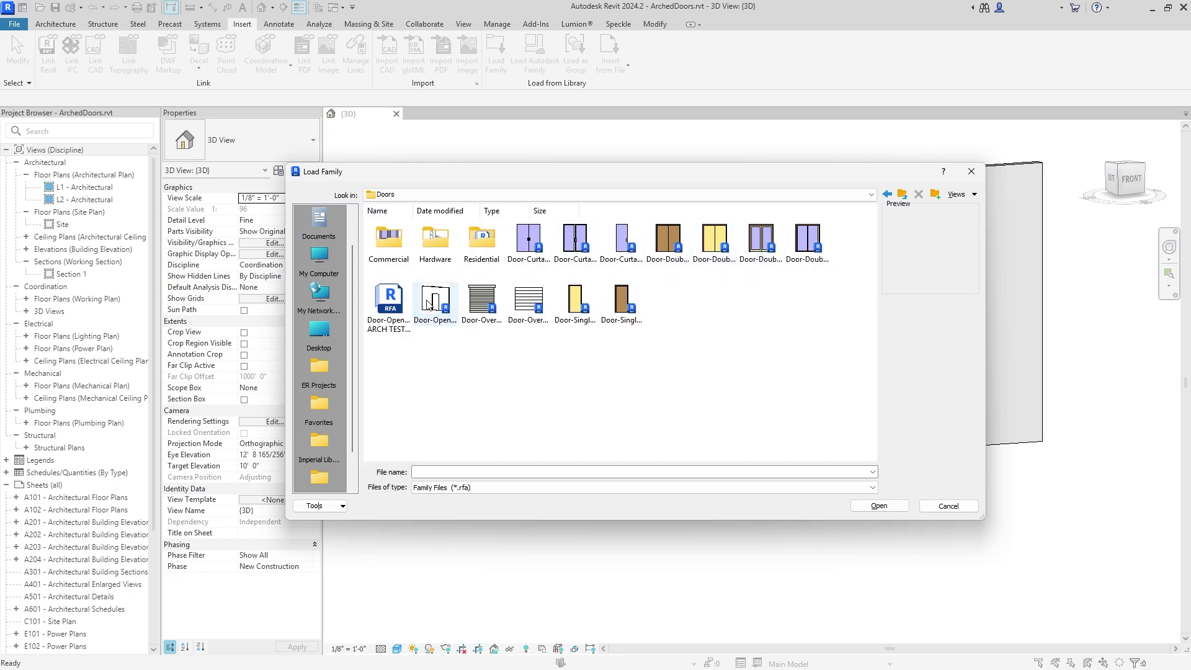
click(441, 303)
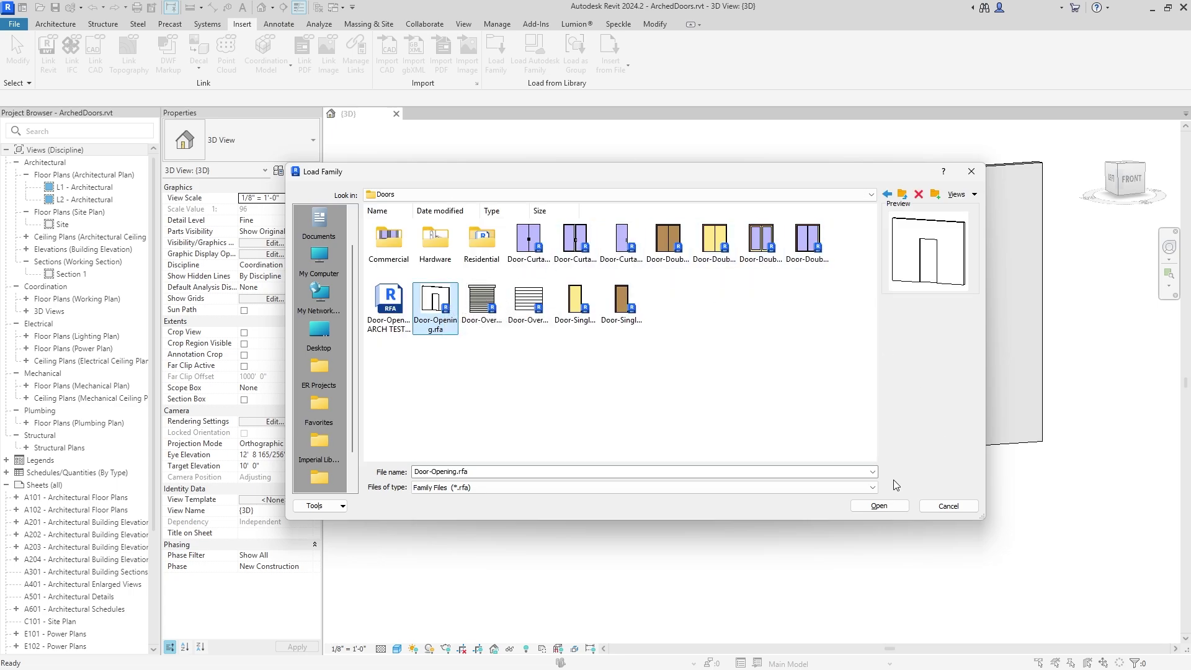
click(865, 505)
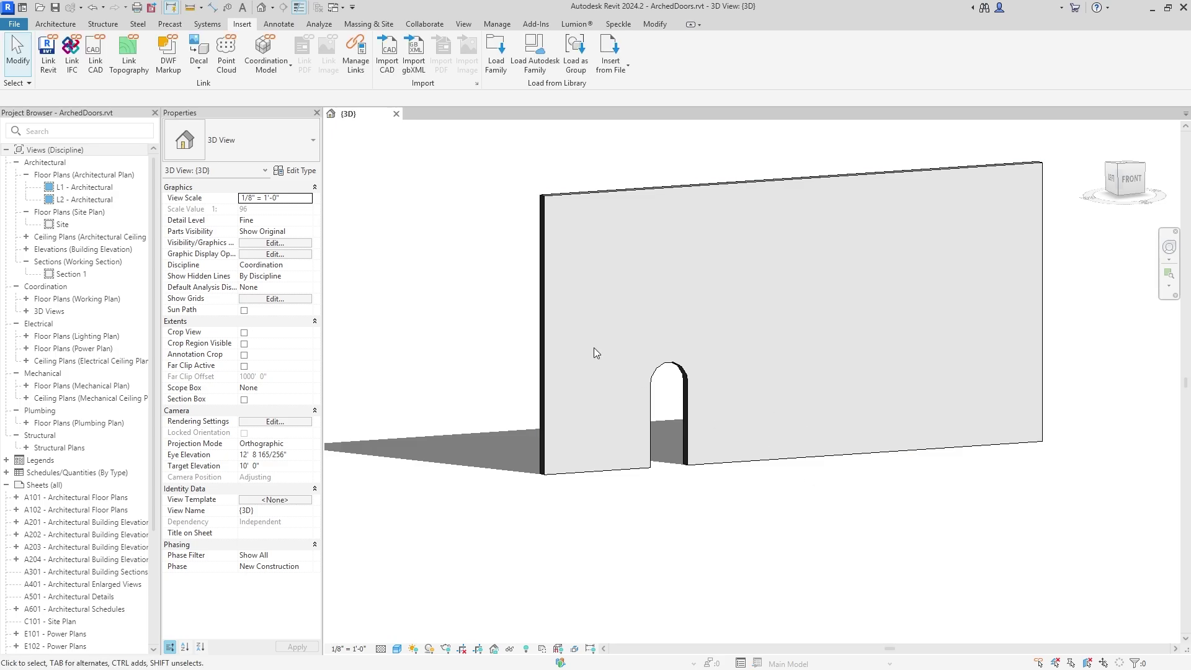
Place a Door-Opening 36" x 84" in the wall right of the arch and select it
click(59, 24)
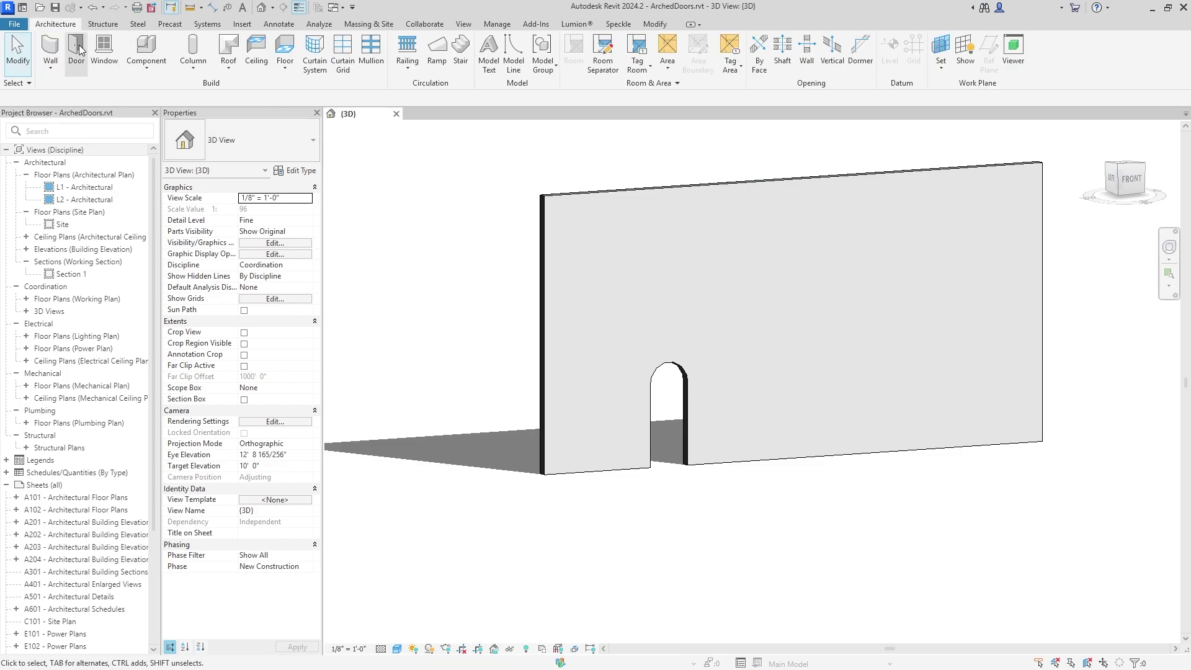
click(77, 50)
click(240, 142)
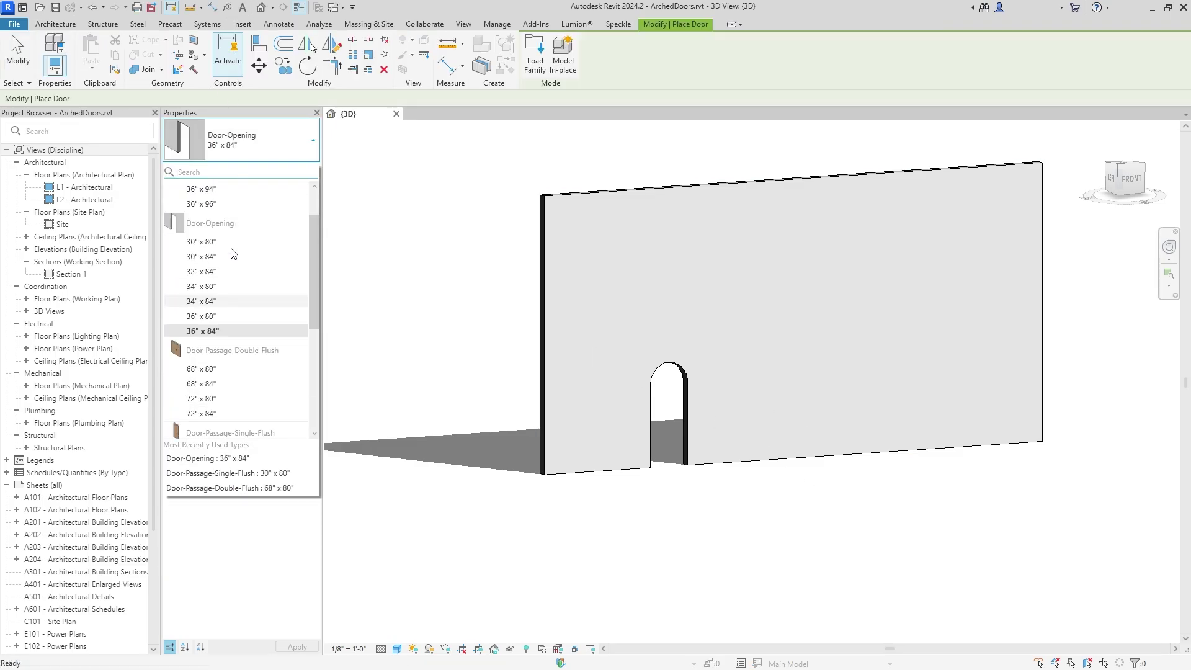
click(235, 331)
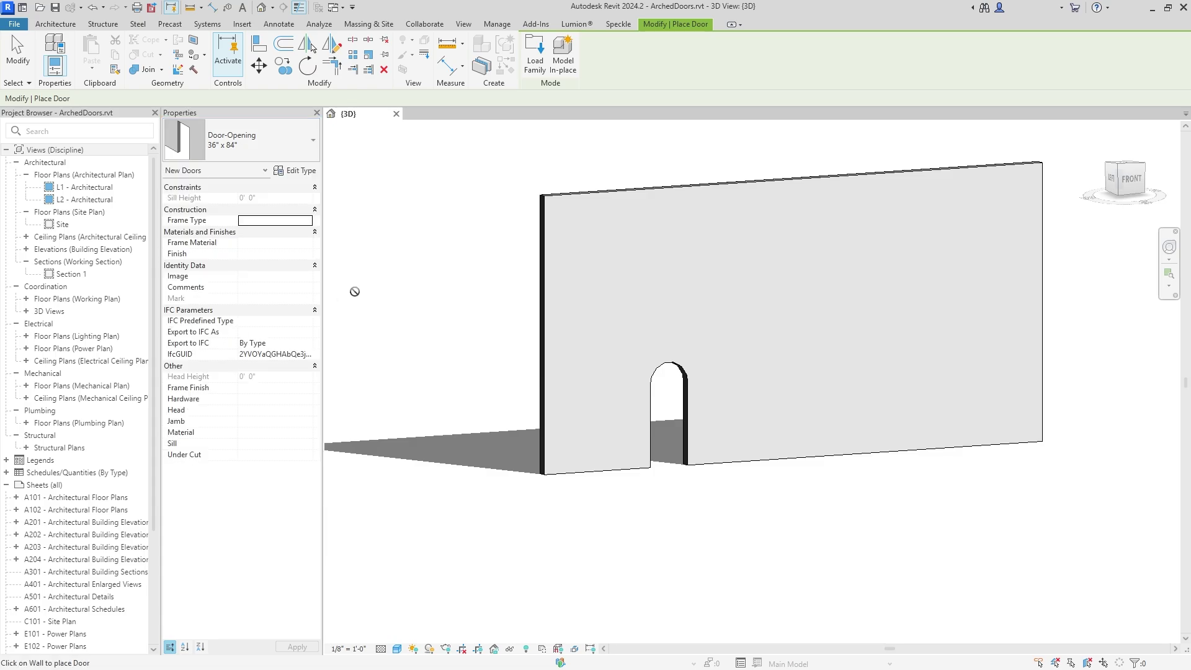
click(764, 455)
key(Escape)
key(Escape)
scroll(795, 397, up, 5)
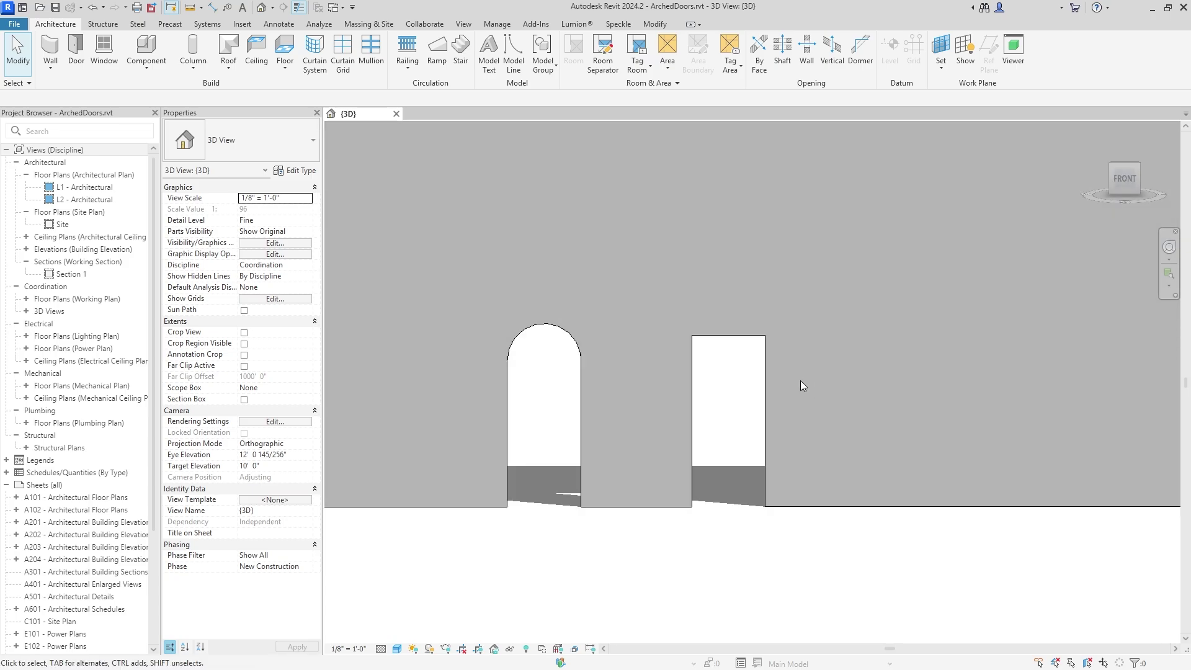
click(727, 338)
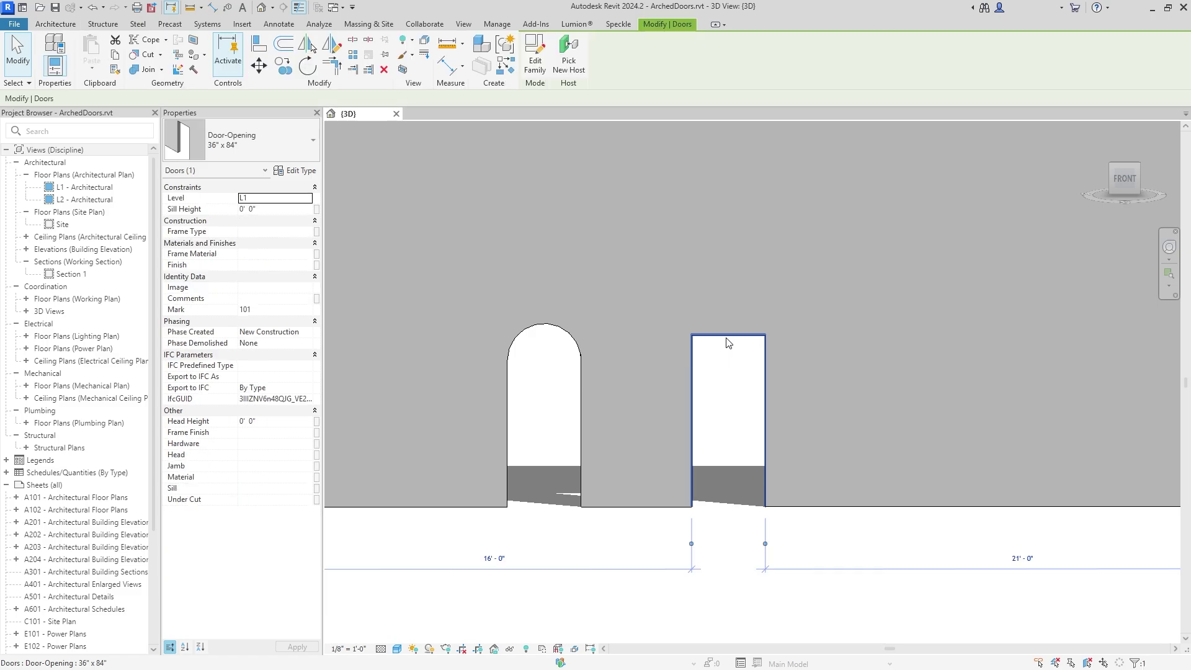
Edit the Door-Opening family and display its Back side elevation
click(534, 64)
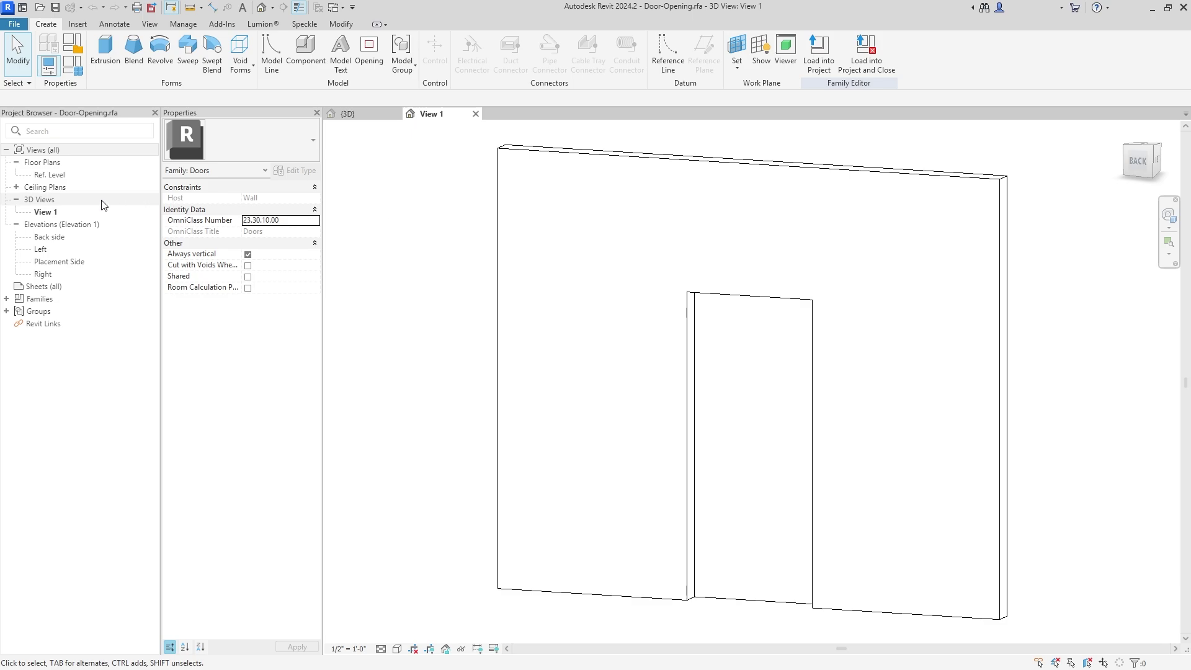
scroll(694, 286, down, 3)
middle_drag(763, 276, 731, 279)
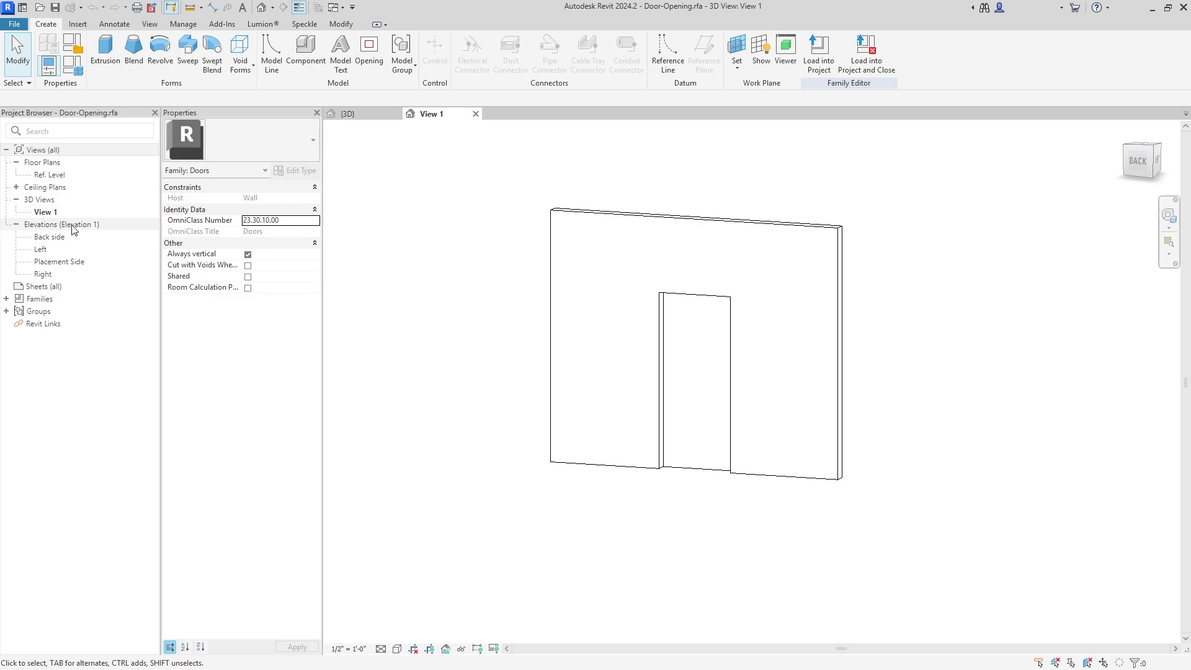
double_click(50, 236)
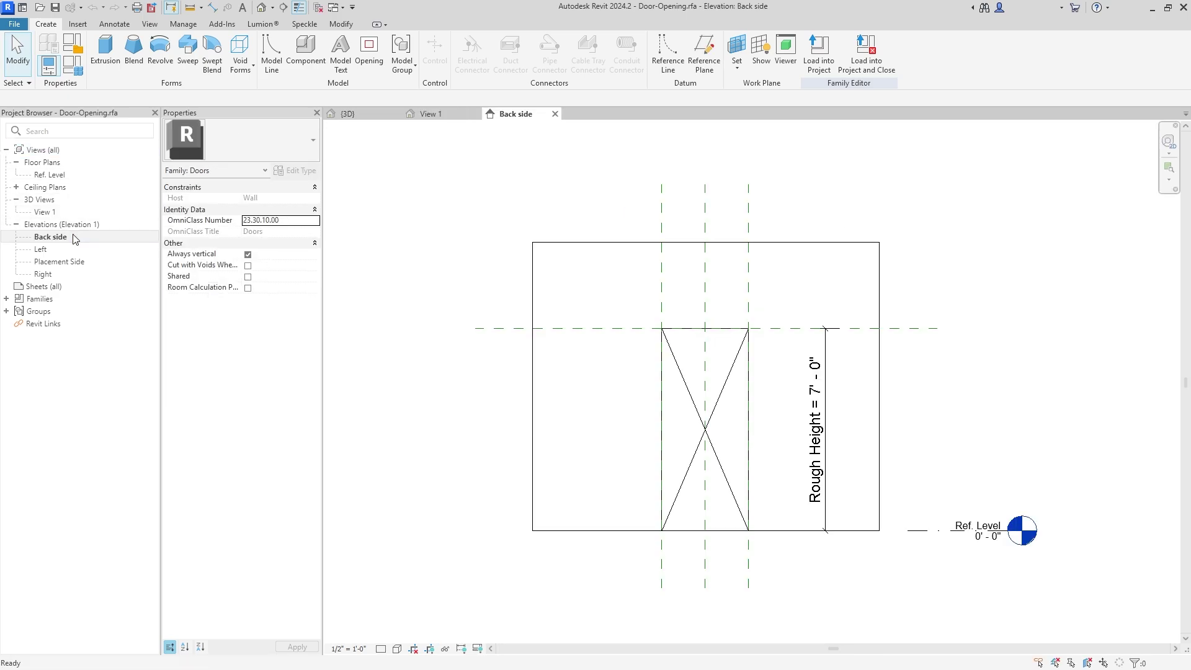
scroll(748, 340, up, 3)
scroll(745, 341, down, 2)
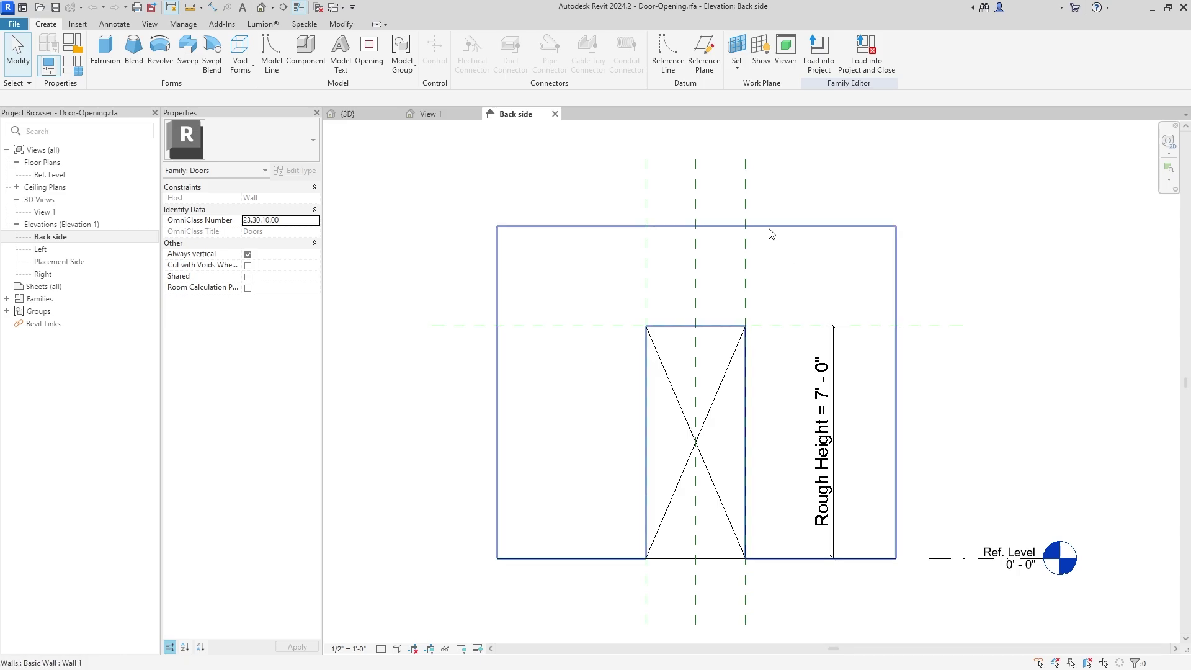
Replace the opening cut's flat top line with a semicircular Start-End-Radius arc and finish the sketch
click(712, 328)
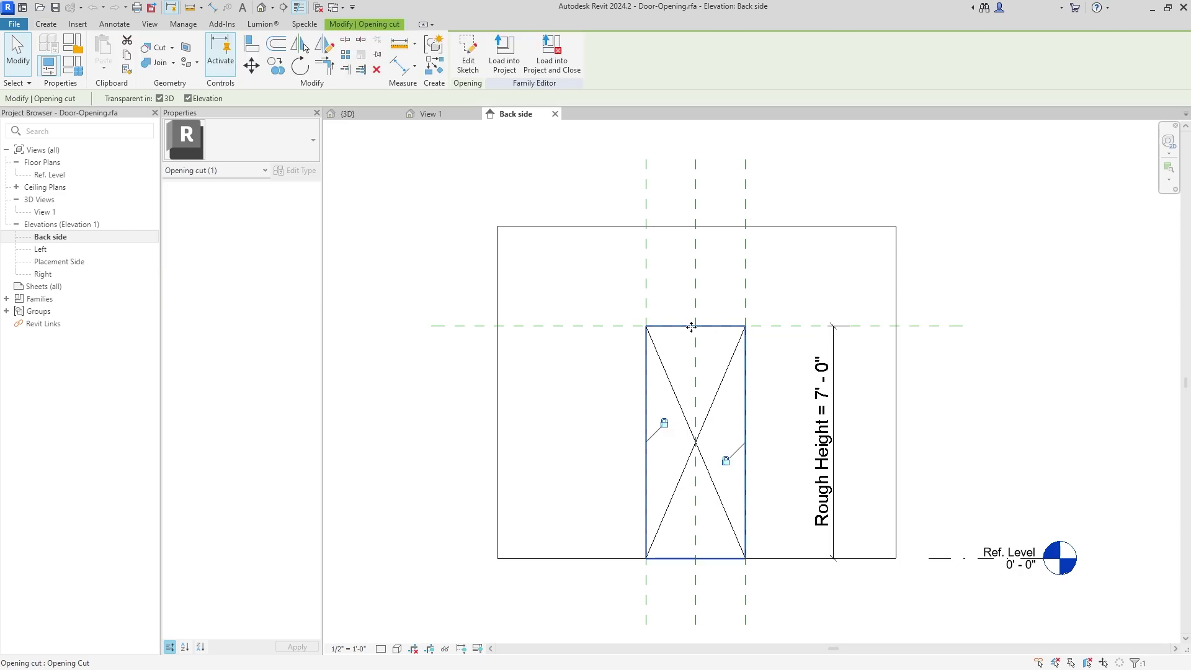
click(468, 54)
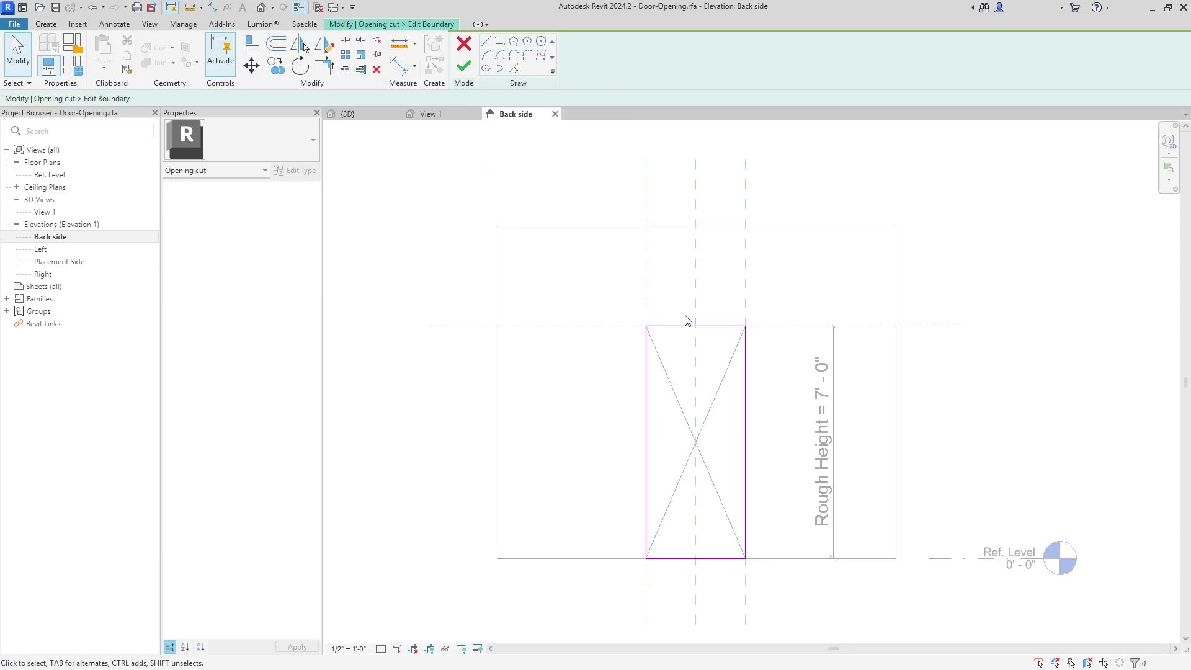
click(486, 55)
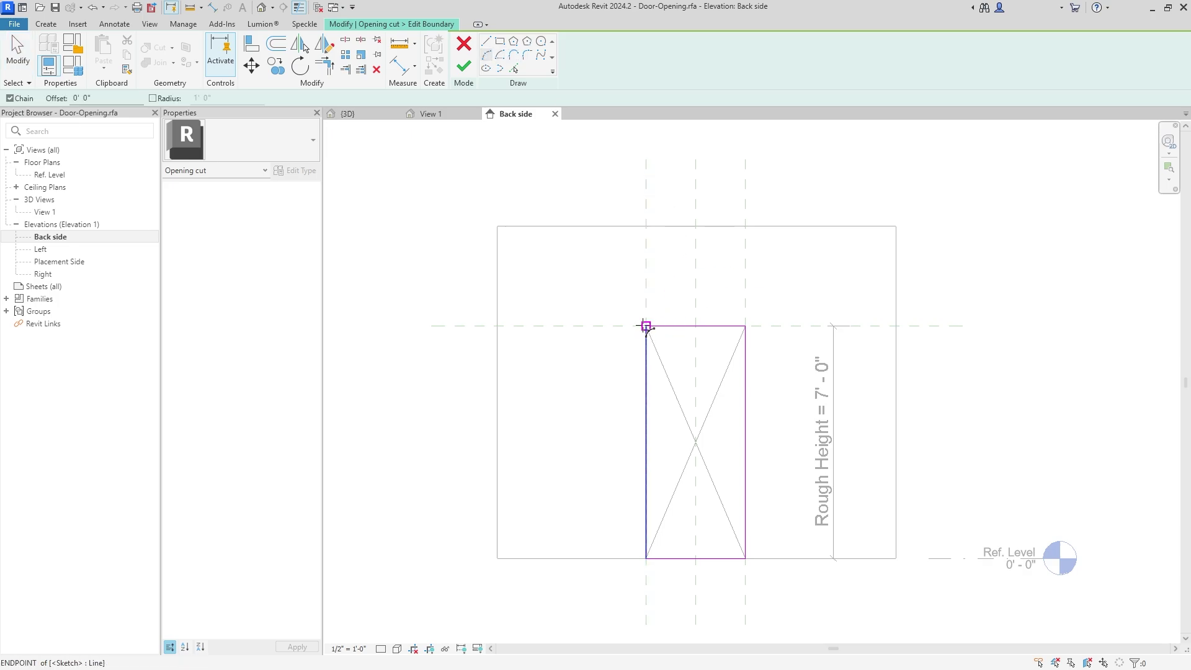
click(645, 326)
click(746, 327)
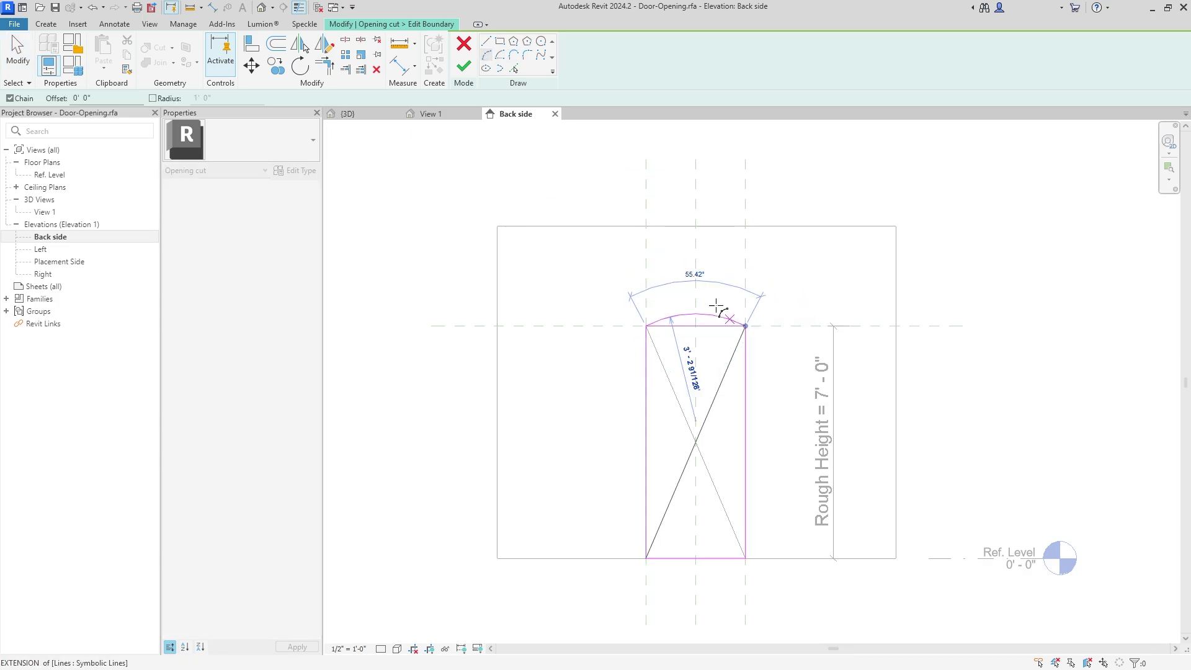
click(695, 276)
key(Escape)
key(Escape)
click(707, 329)
key(Delete)
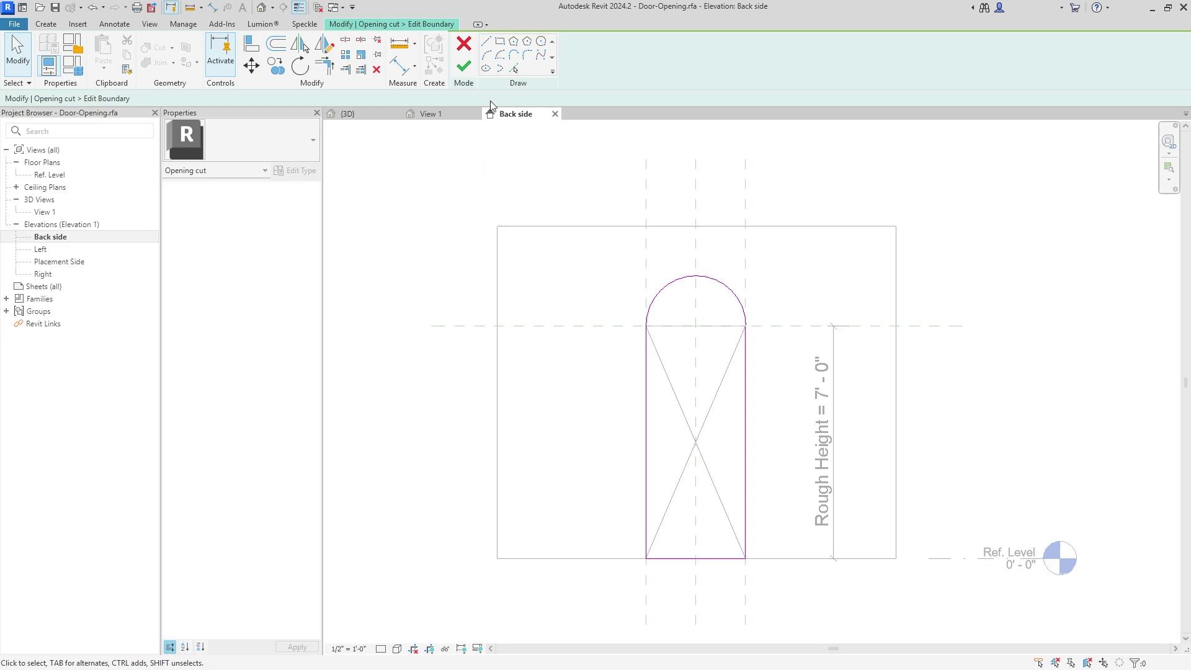
click(463, 66)
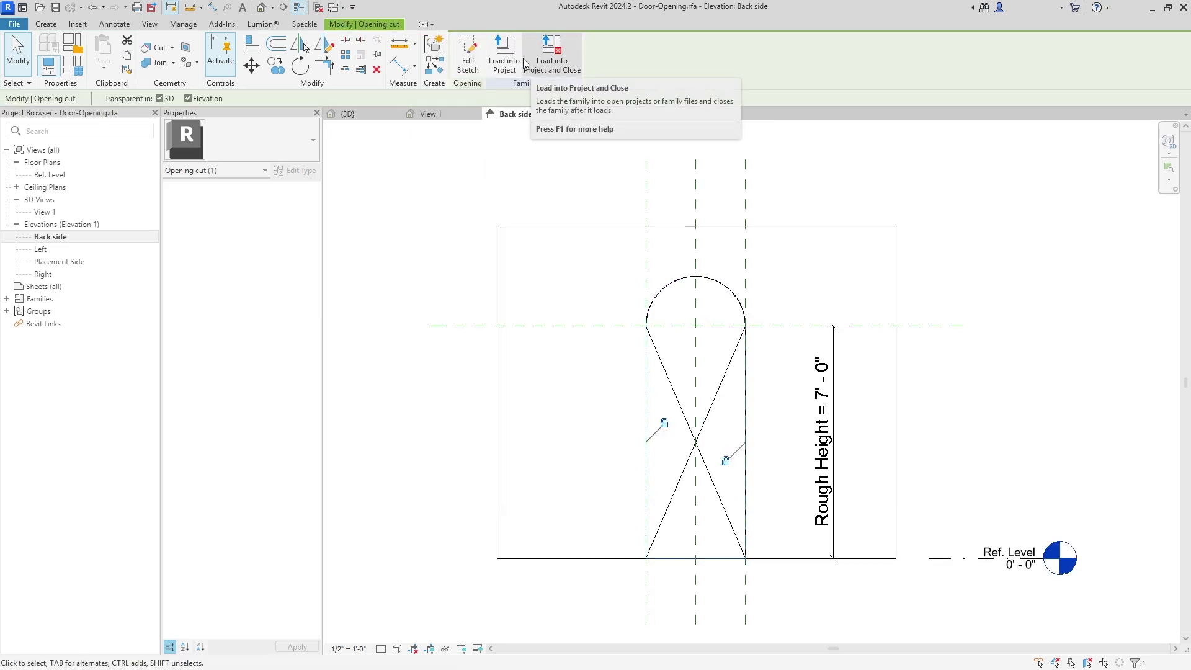
Save the family as Door-Opening ARCH.rfa
click(13, 24)
mouse_move(43, 177)
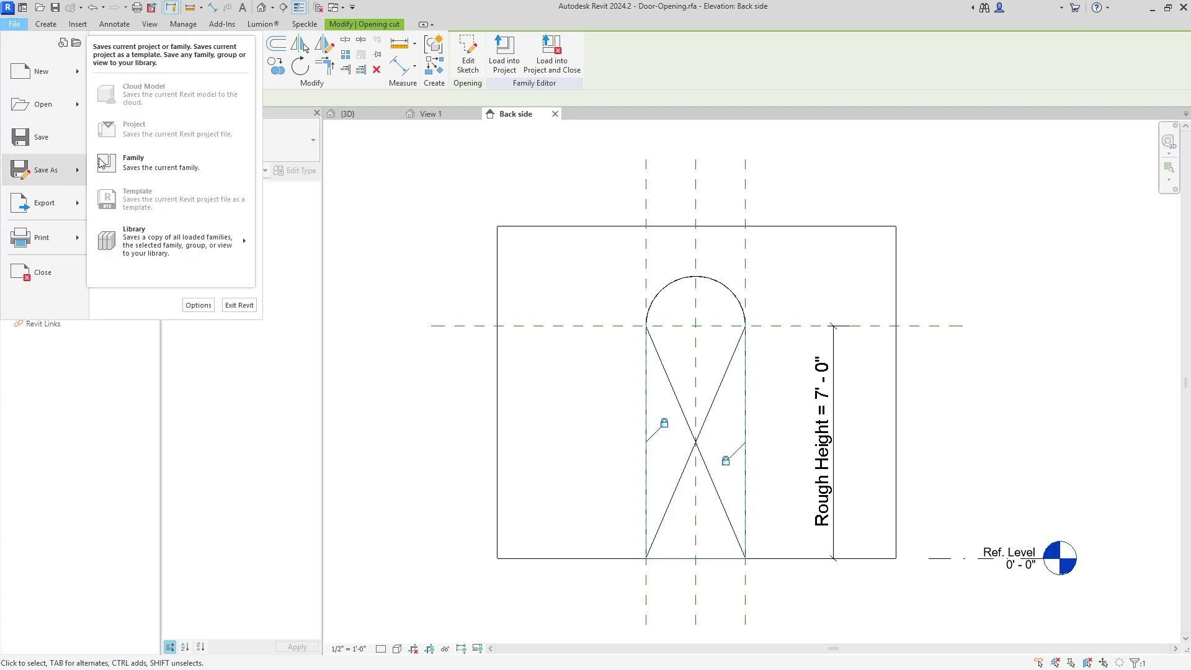
click(143, 159)
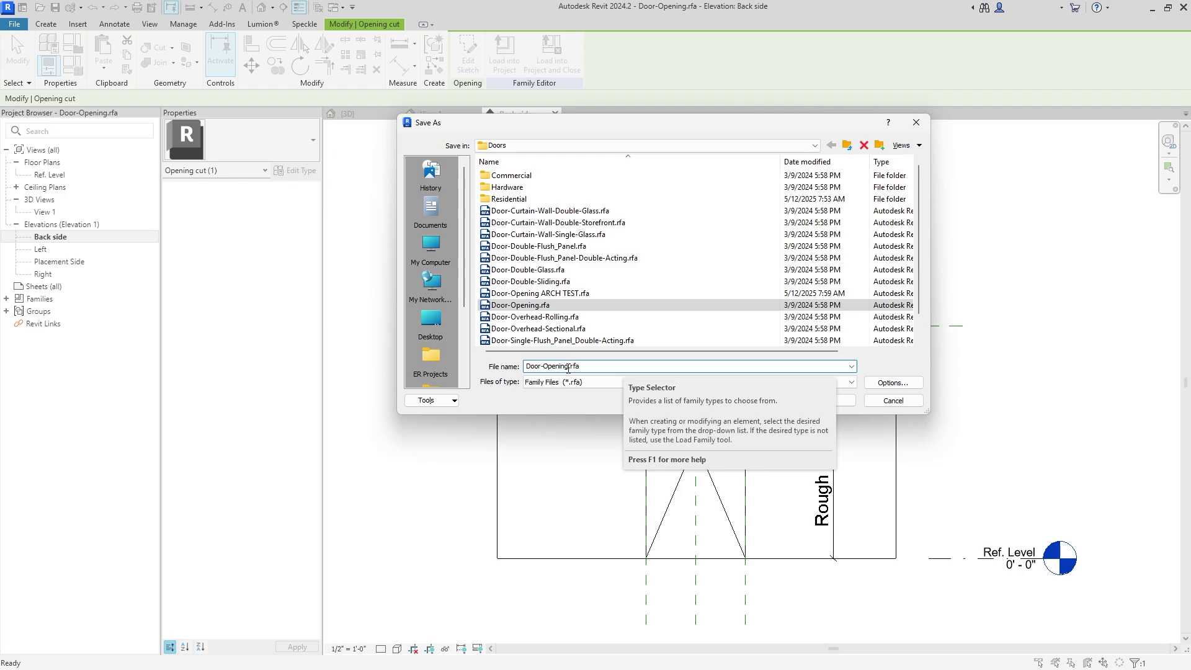
text(ARCH)
key(Return)
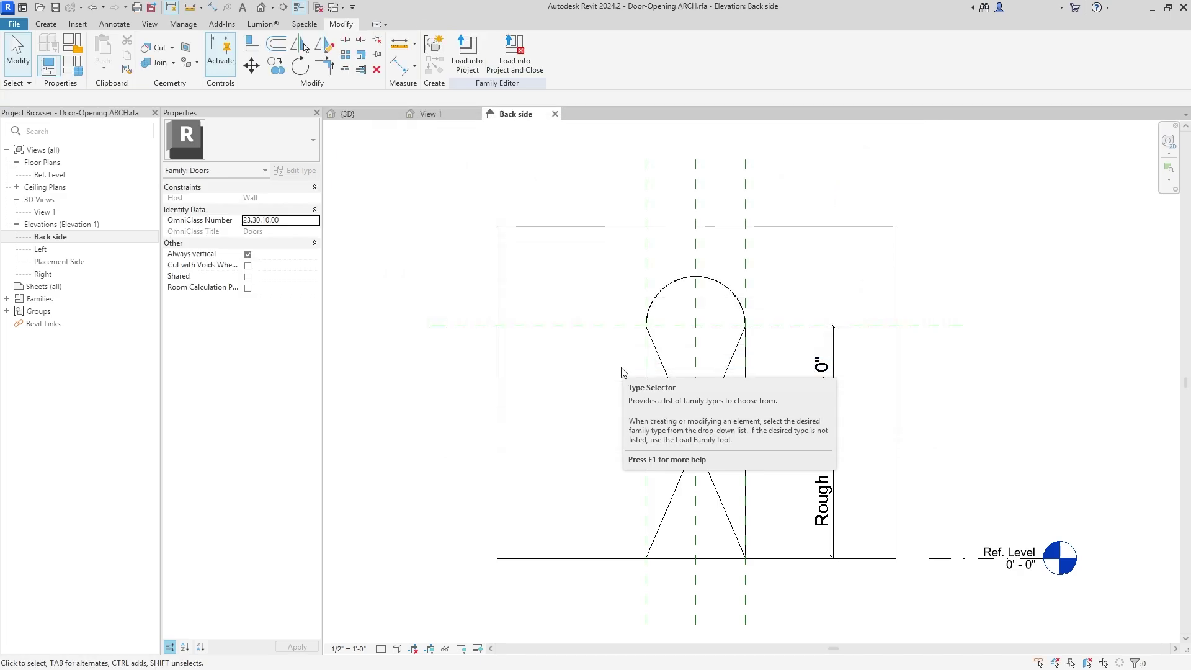
Load Door-Opening ARCH into the project, place it right of the rectangular opening, and select it
click(468, 68)
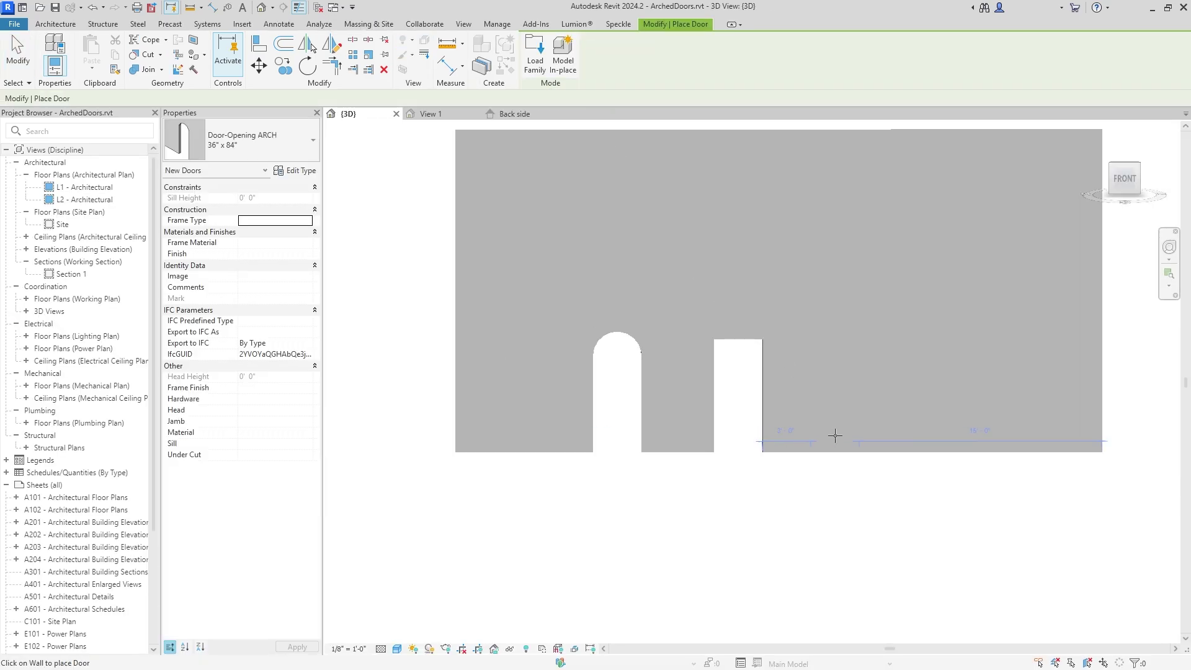
click(843, 442)
key(Escape)
key(Escape)
scroll(850, 386, up, 1)
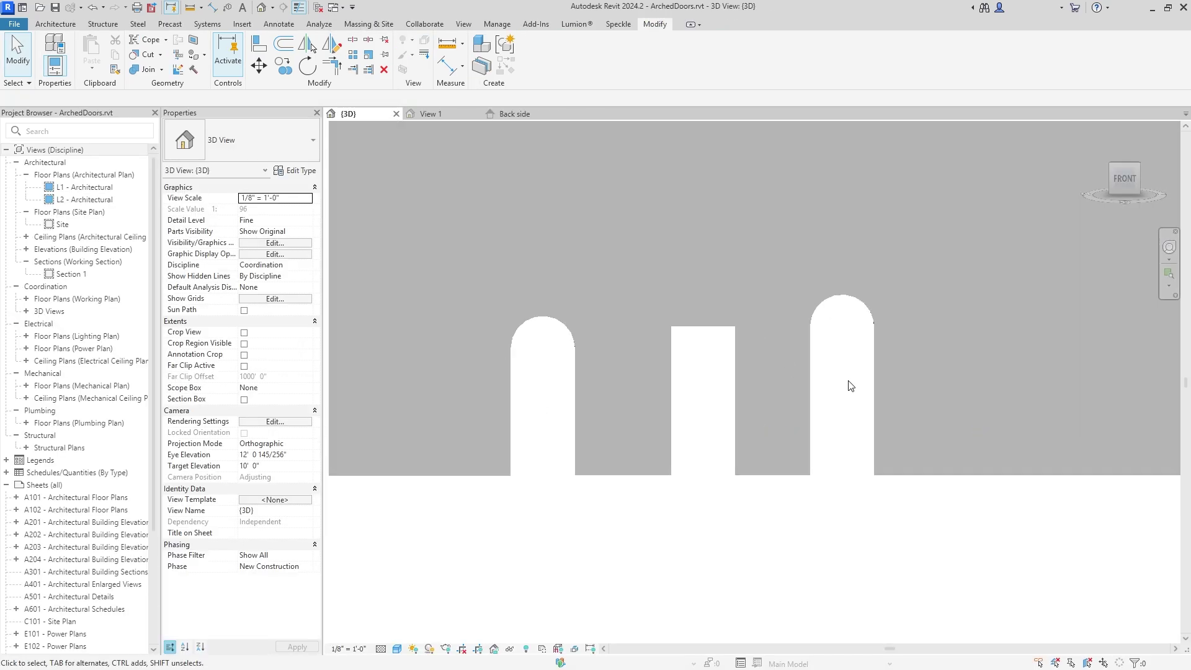
shift+middle_drag(849, 371, 769, 360)
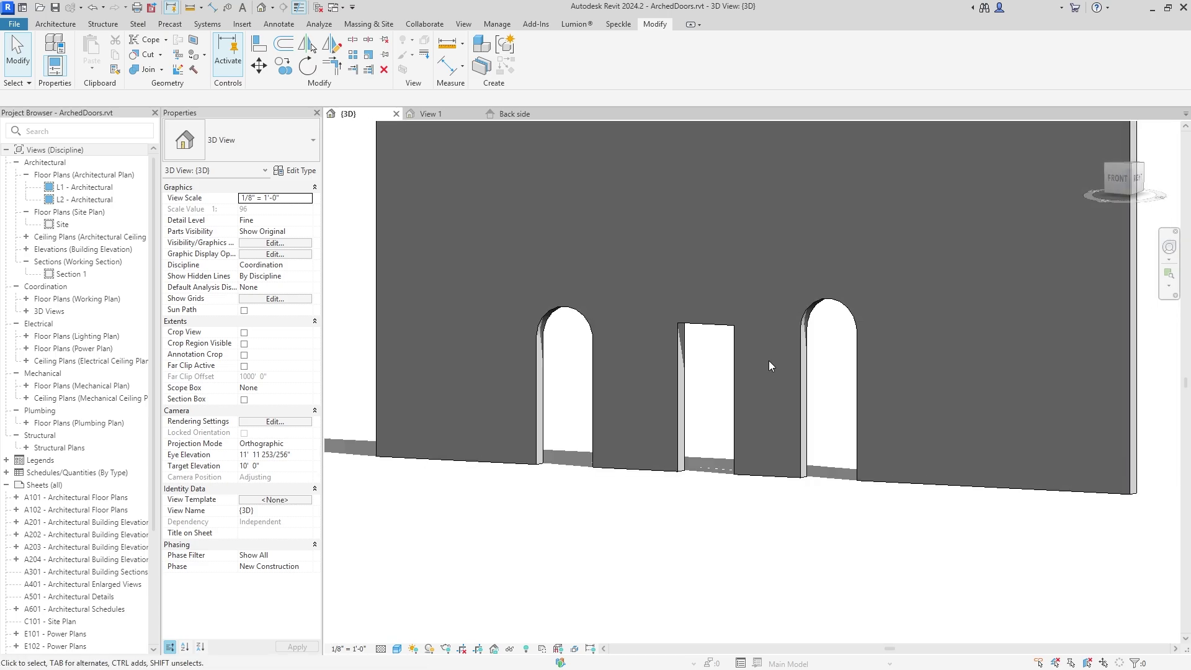
click(807, 333)
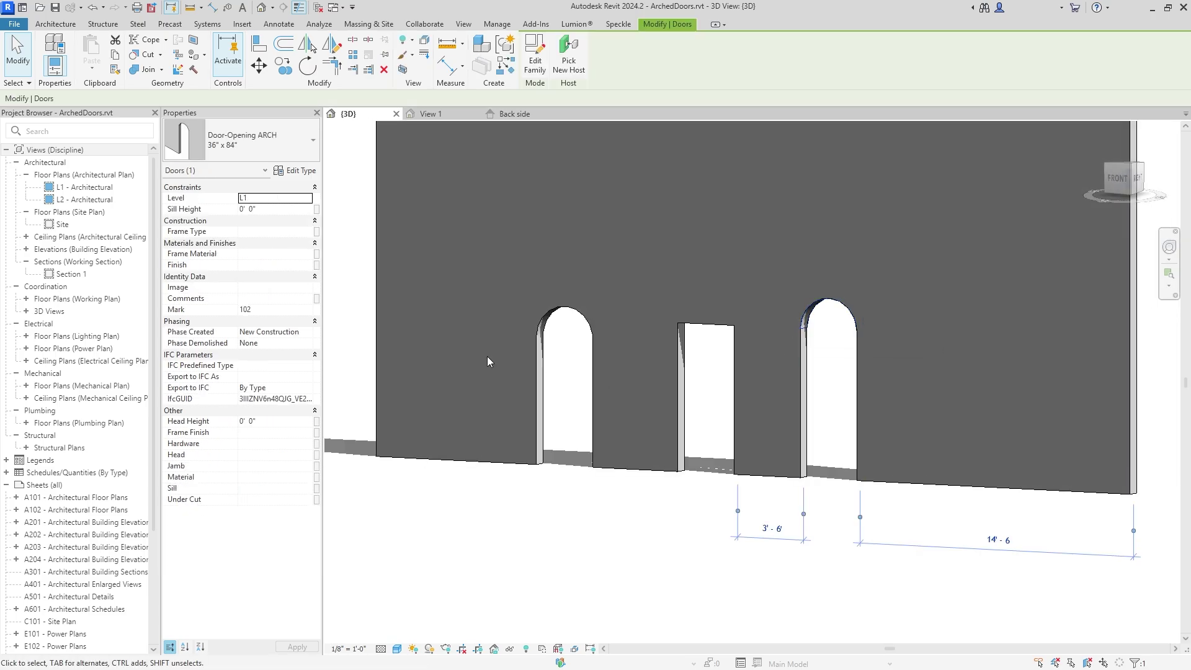
click(273, 136)
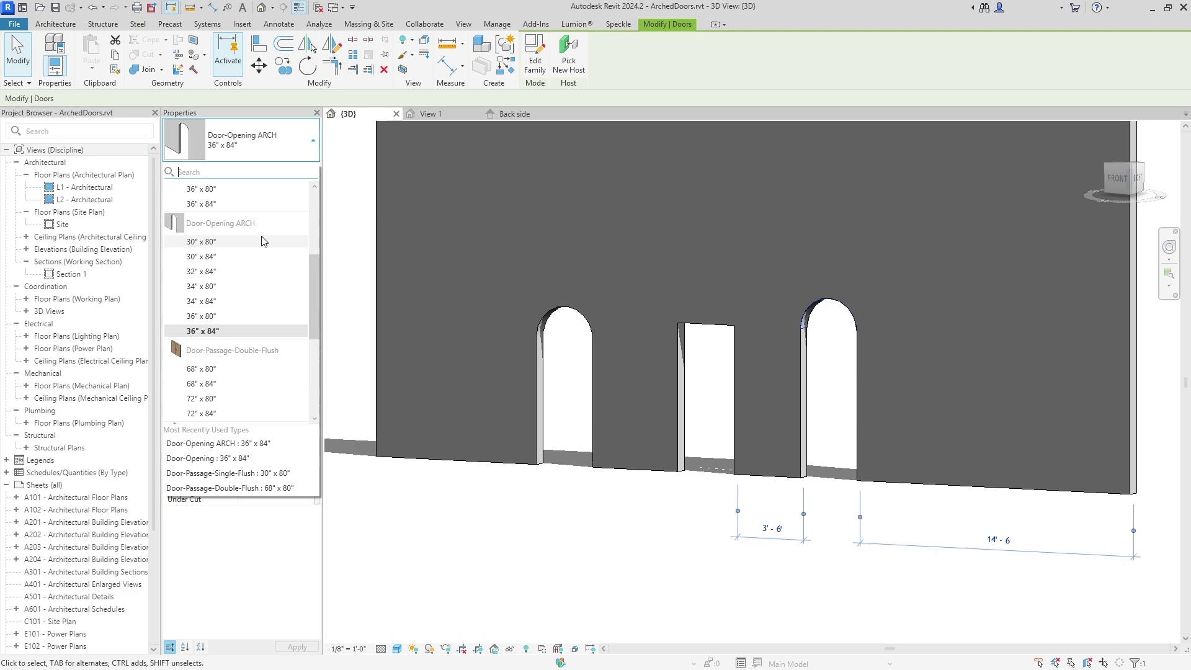
Duplicate the arched door's type as a new type named ARCH 2
click(274, 142)
click(297, 168)
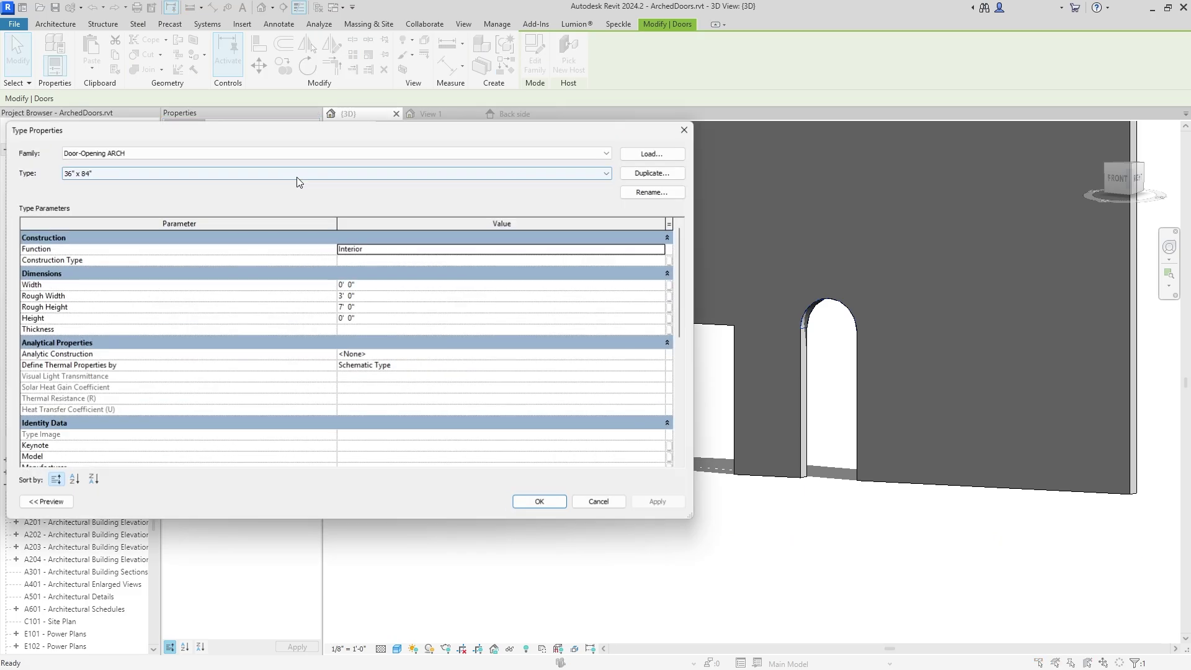
click(653, 173)
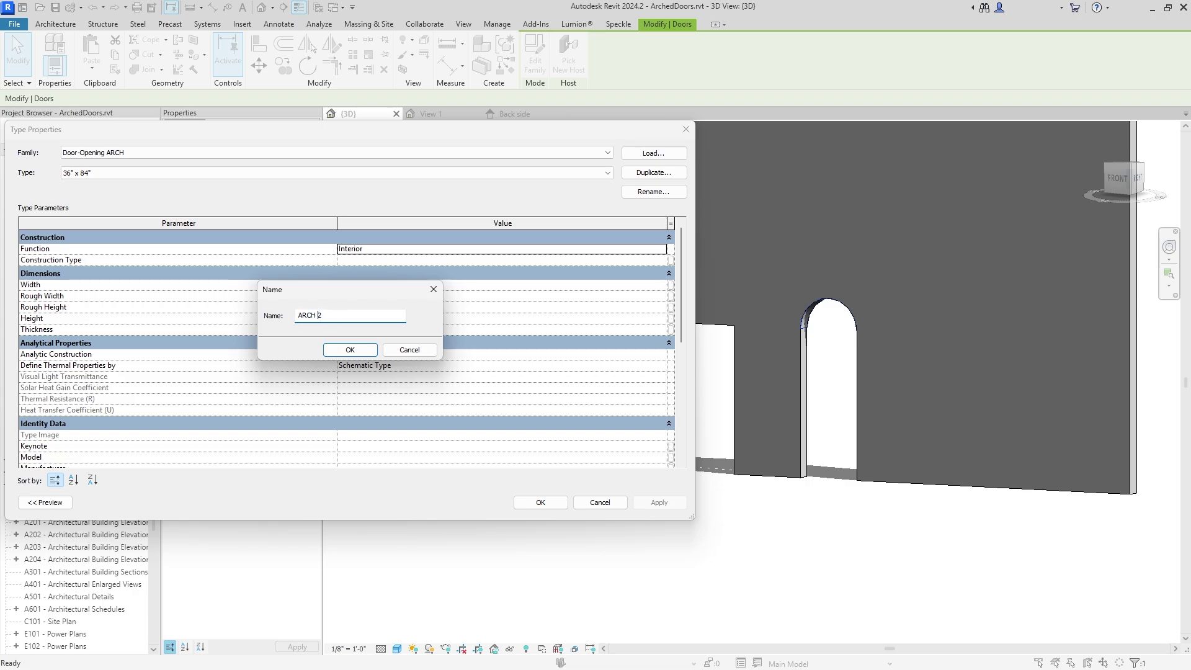
text(ARCH 2)
click(348, 350)
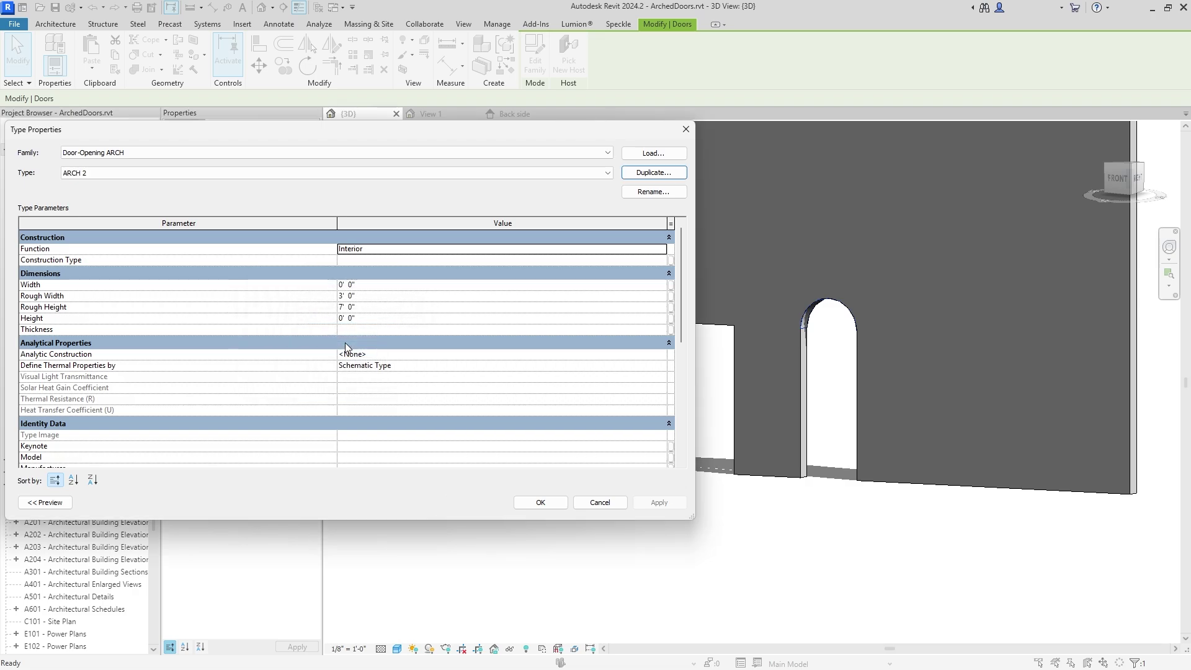
Set ARCH 2's Rough Width to 4' and Rough Height to 8', then apply and close
click(378, 295)
text(4')
click(375, 307)
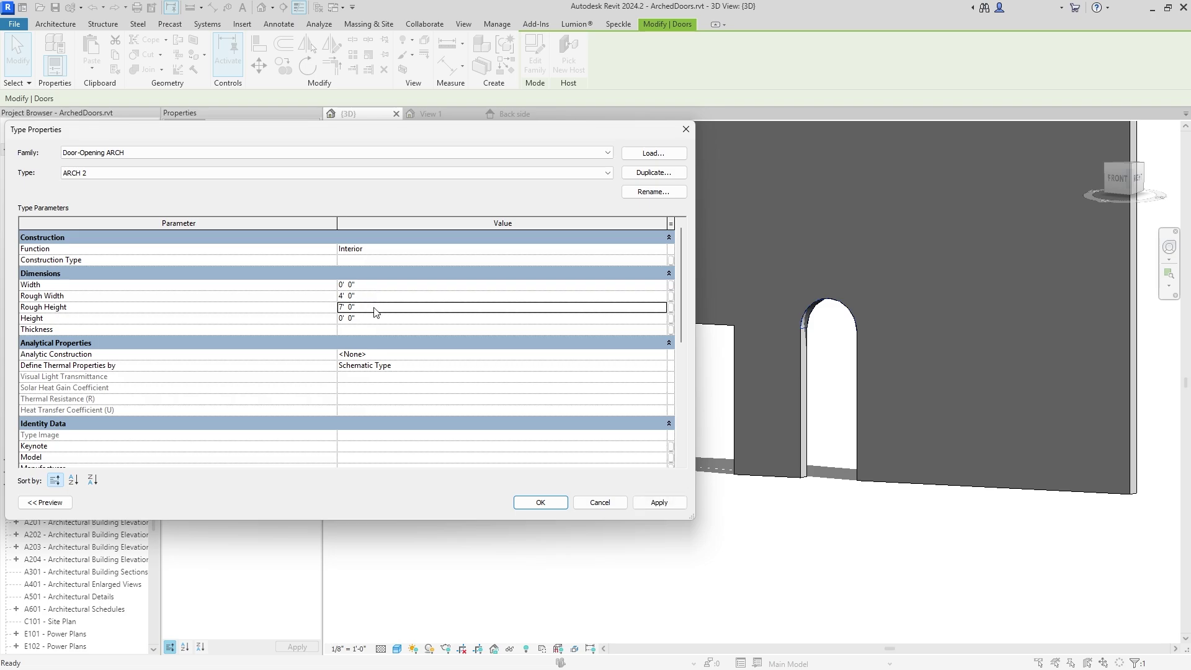
text(8')
click(386, 298)
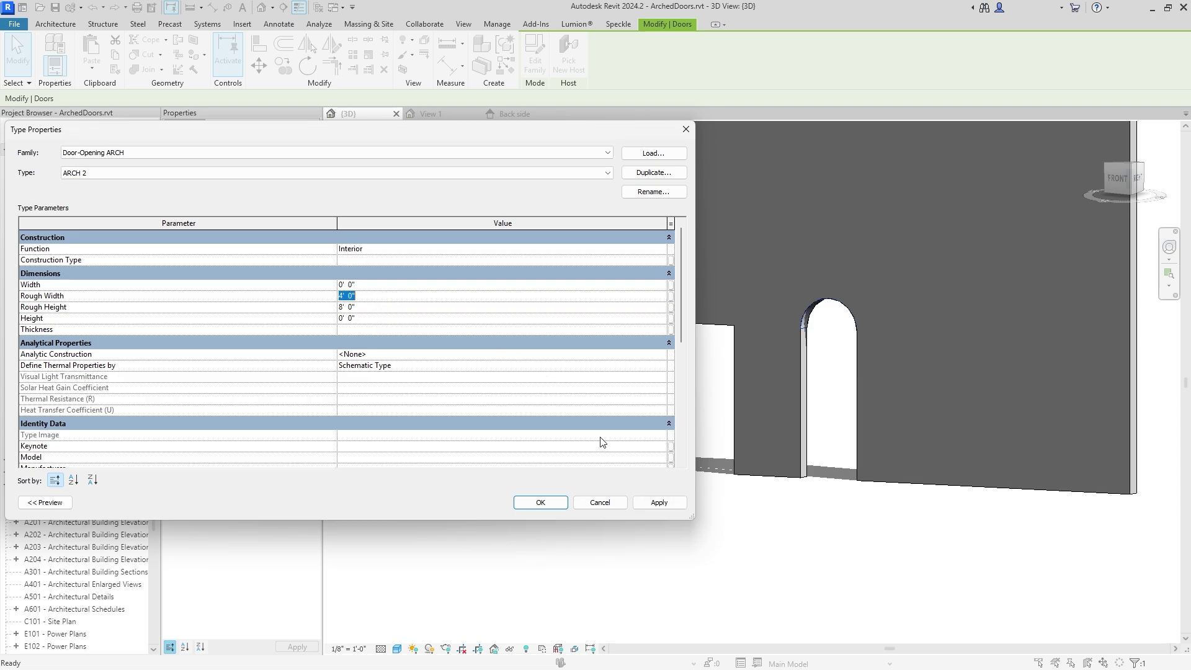
click(657, 503)
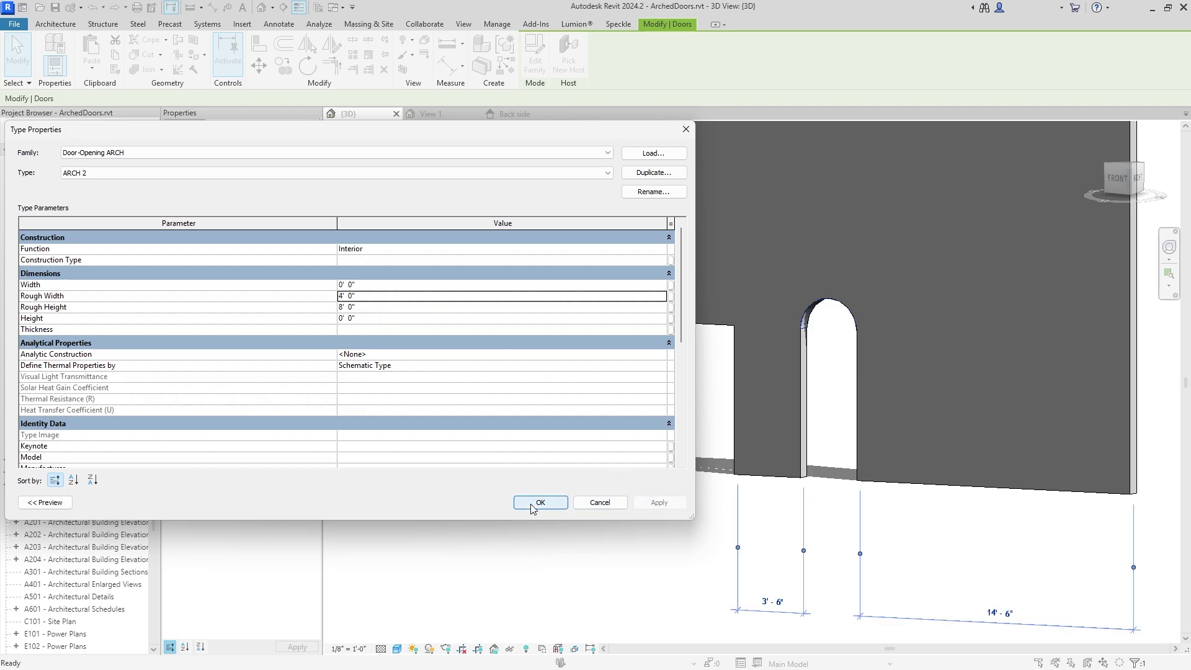
click(540, 502)
click(781, 551)
shift+middle_drag(713, 537, 994, 396)
scroll(929, 412, down, 3)
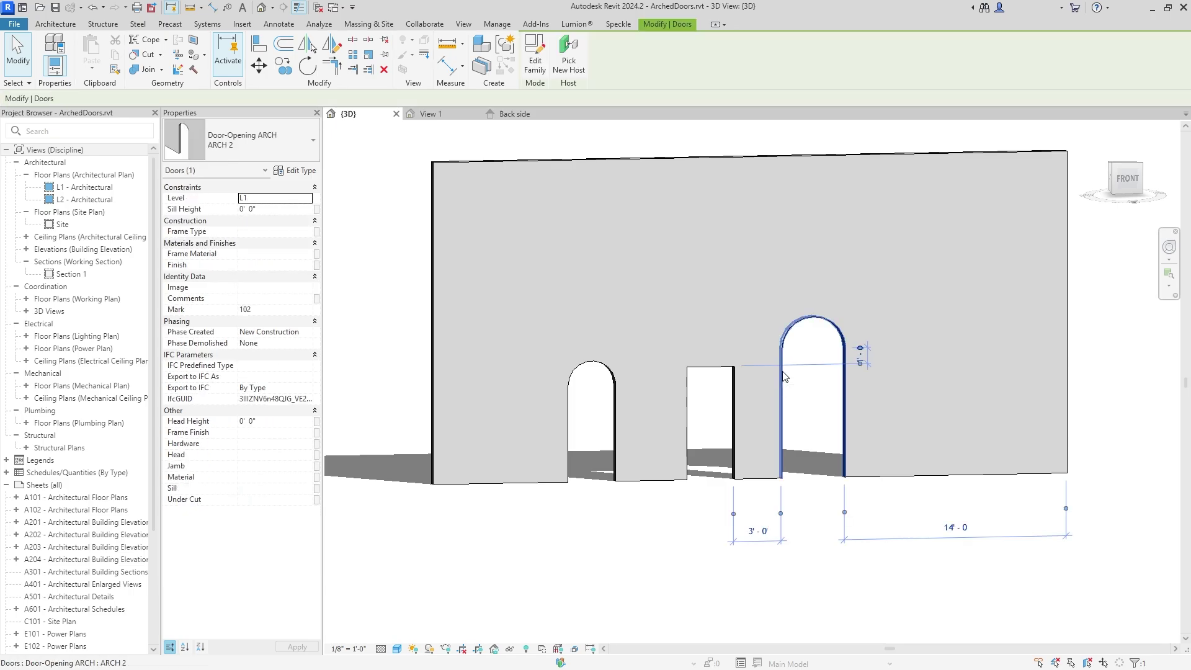
Reopen the arched family and start editing the opening cut's sketch
click(539, 65)
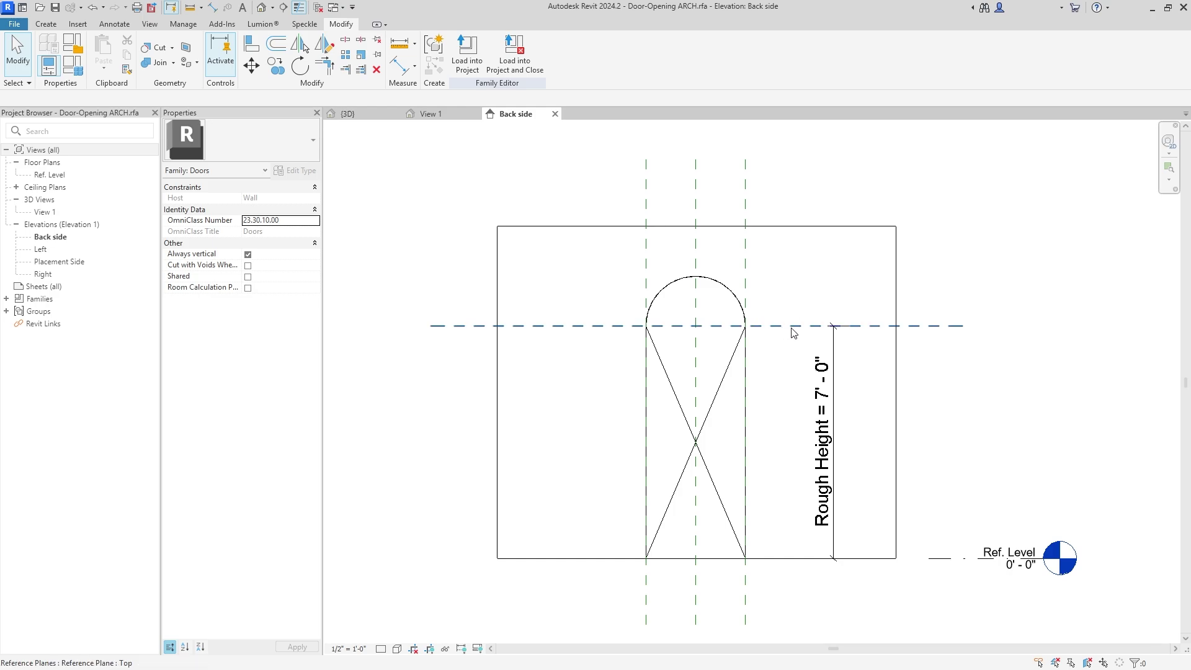
click(723, 309)
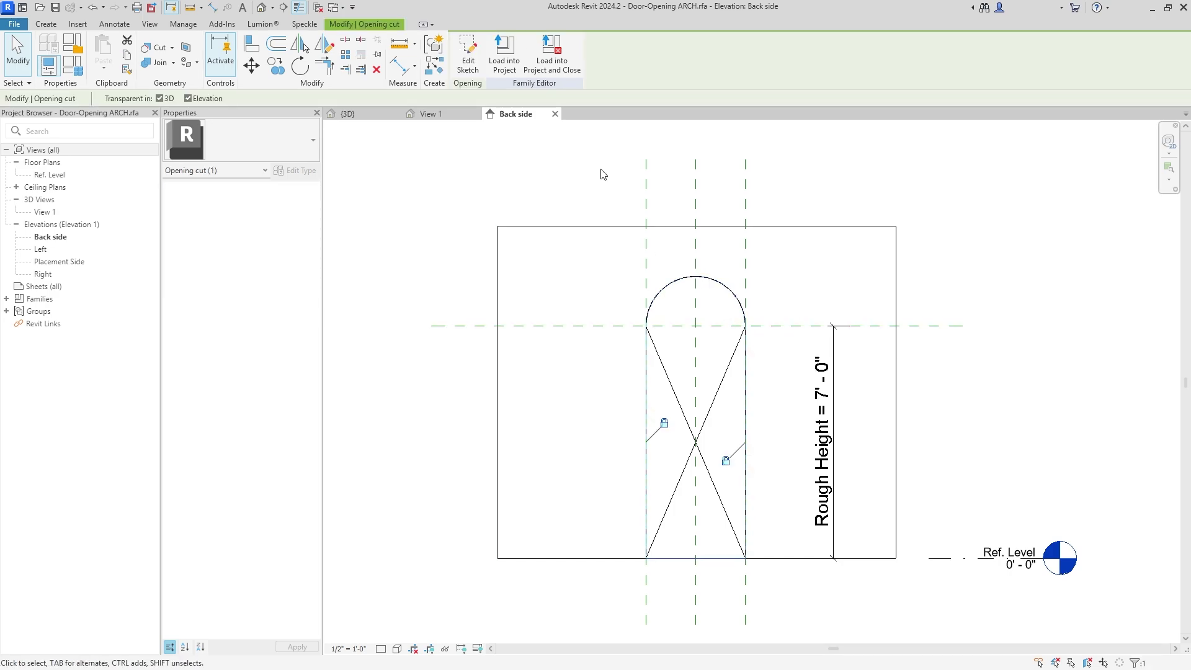
click(478, 54)
click(708, 280)
drag(708, 279, 701, 340)
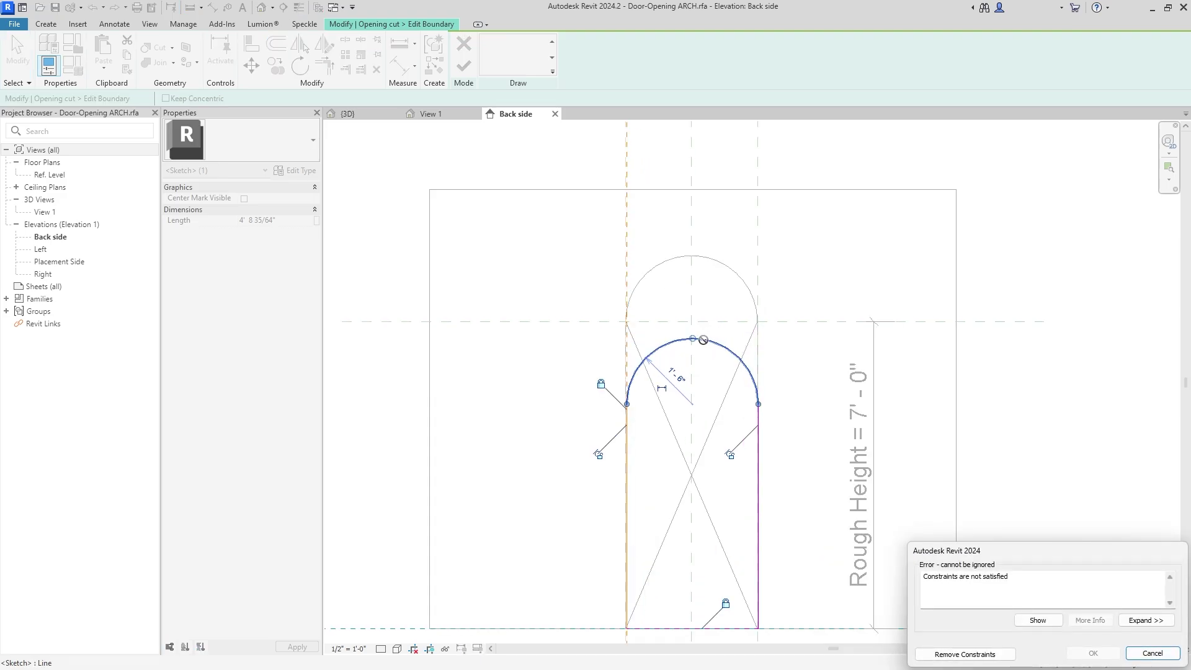
key(Escape)
Move the top arc down to the springline, finish the sketch, and reload the family into the project
click(696, 277)
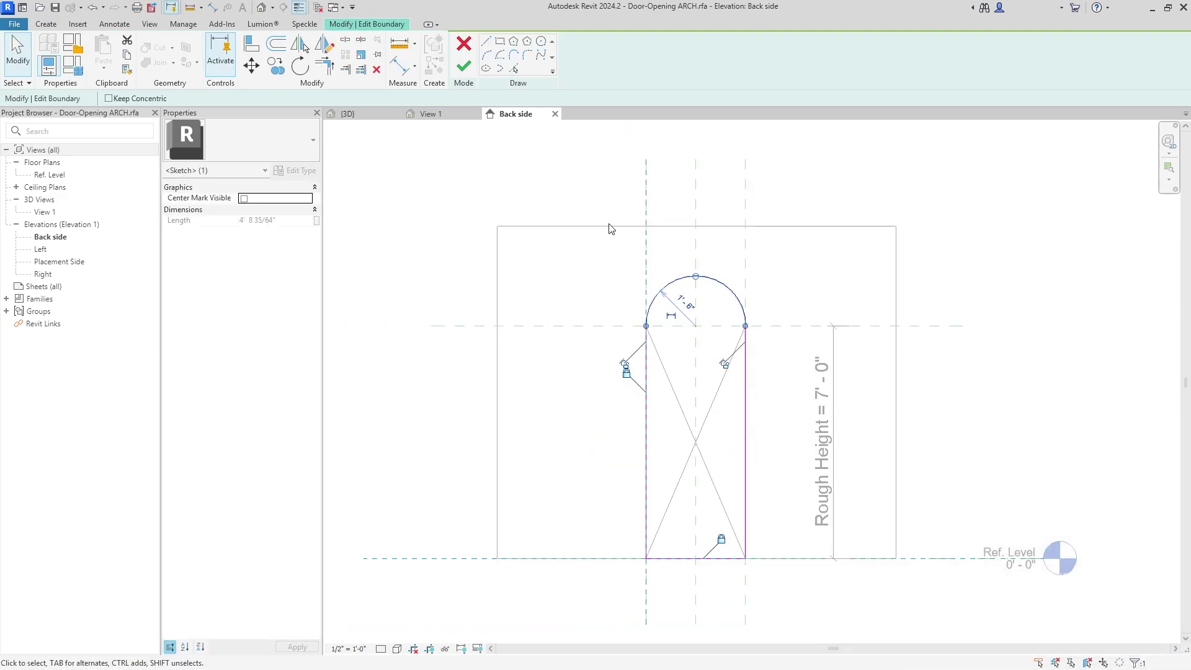
key(m)
key(v)
click(696, 277)
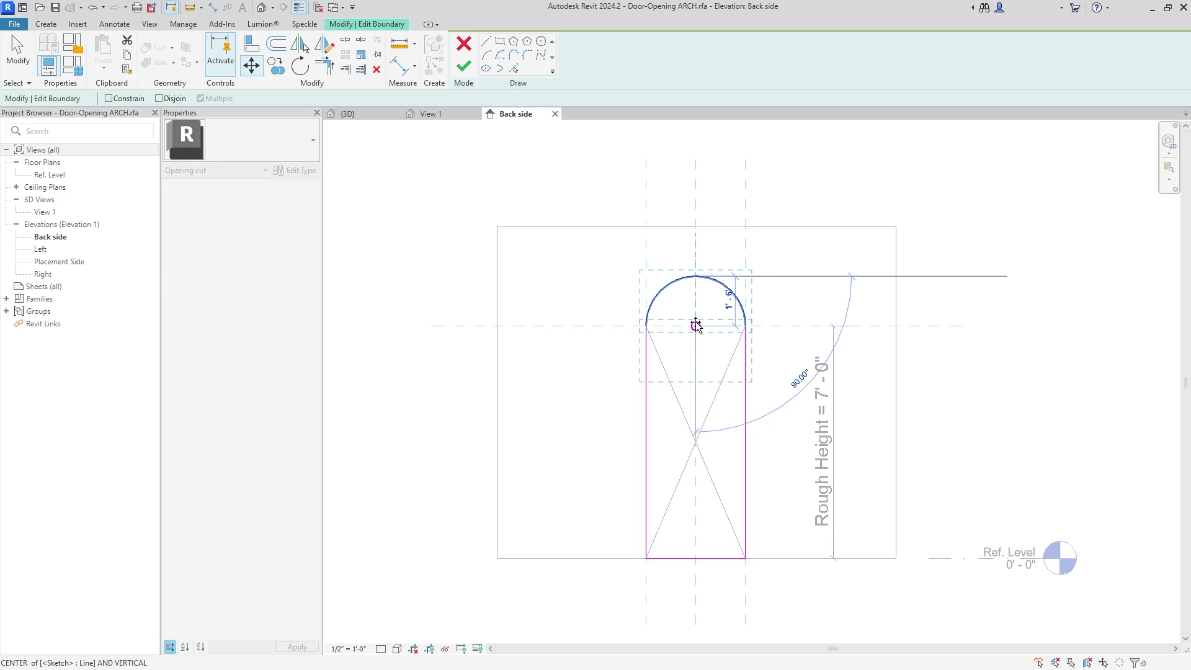
click(696, 325)
scroll(792, 327, up, 3)
key(Escape)
scroll(827, 318, down, 3)
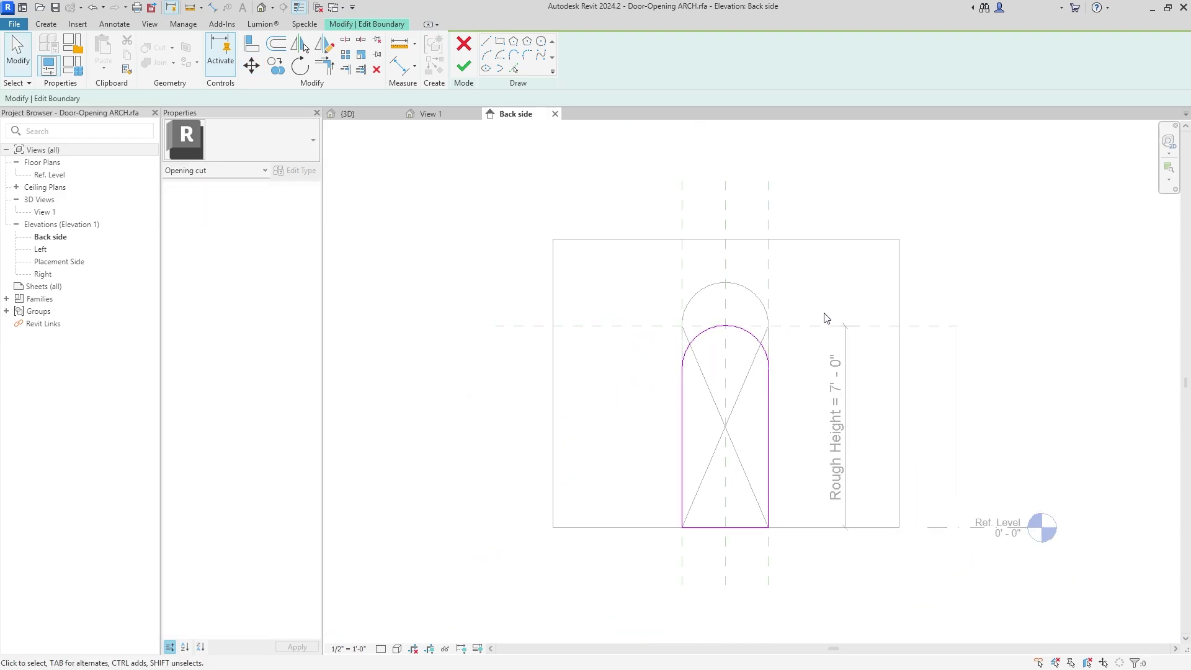
middle_drag(827, 318, 798, 310)
click(464, 65)
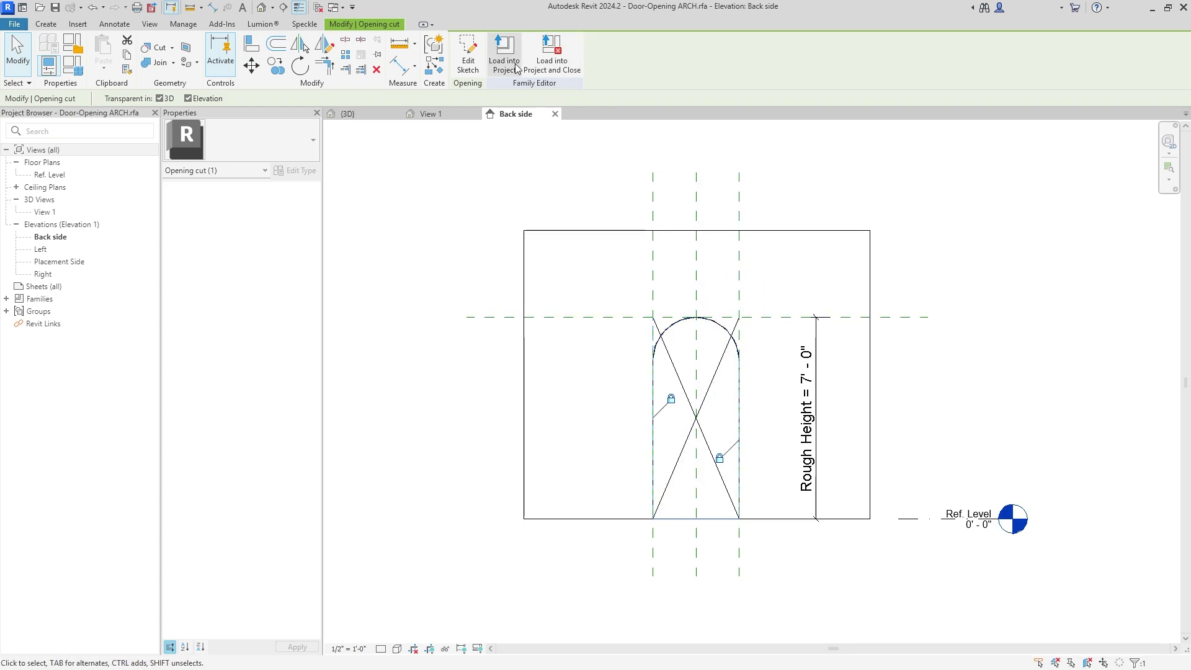
click(551, 54)
Save the family and overwrite the project's existing version and its parameter values
click(568, 349)
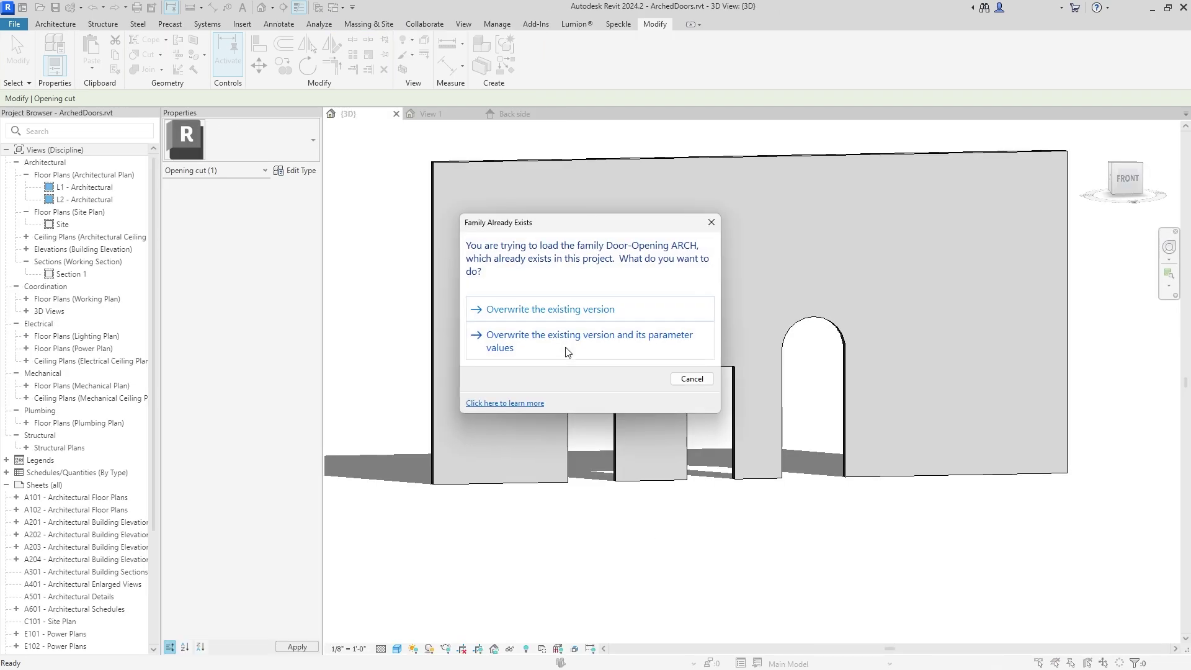
click(649, 330)
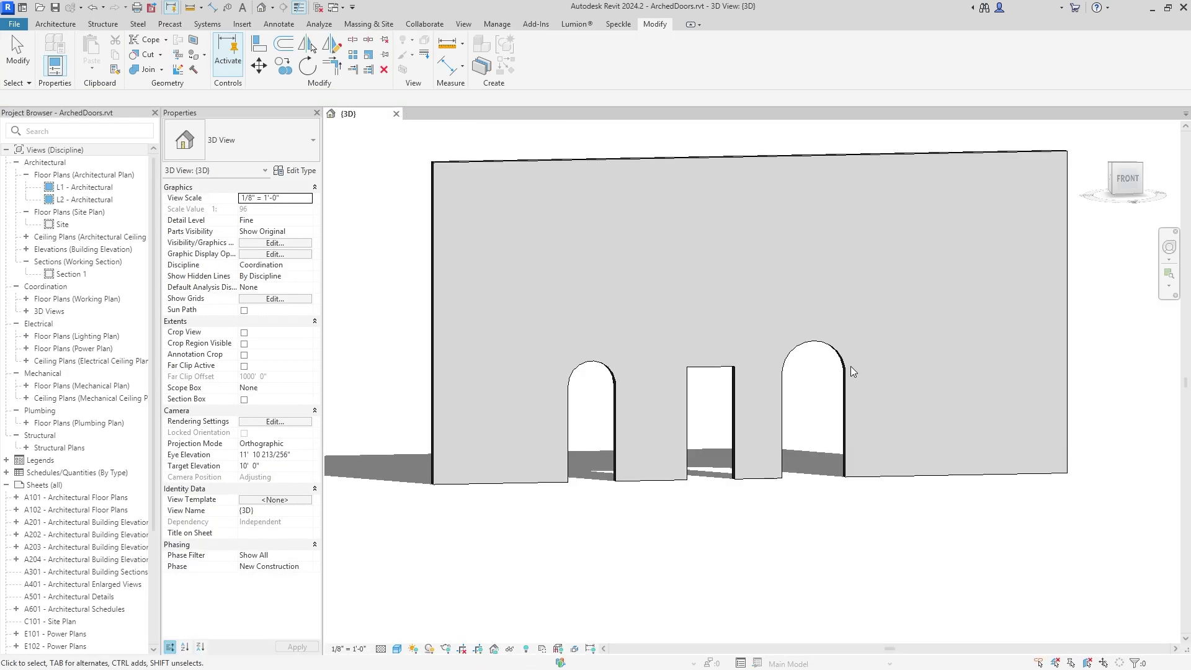
shift+middle_drag(870, 378, 818, 375)
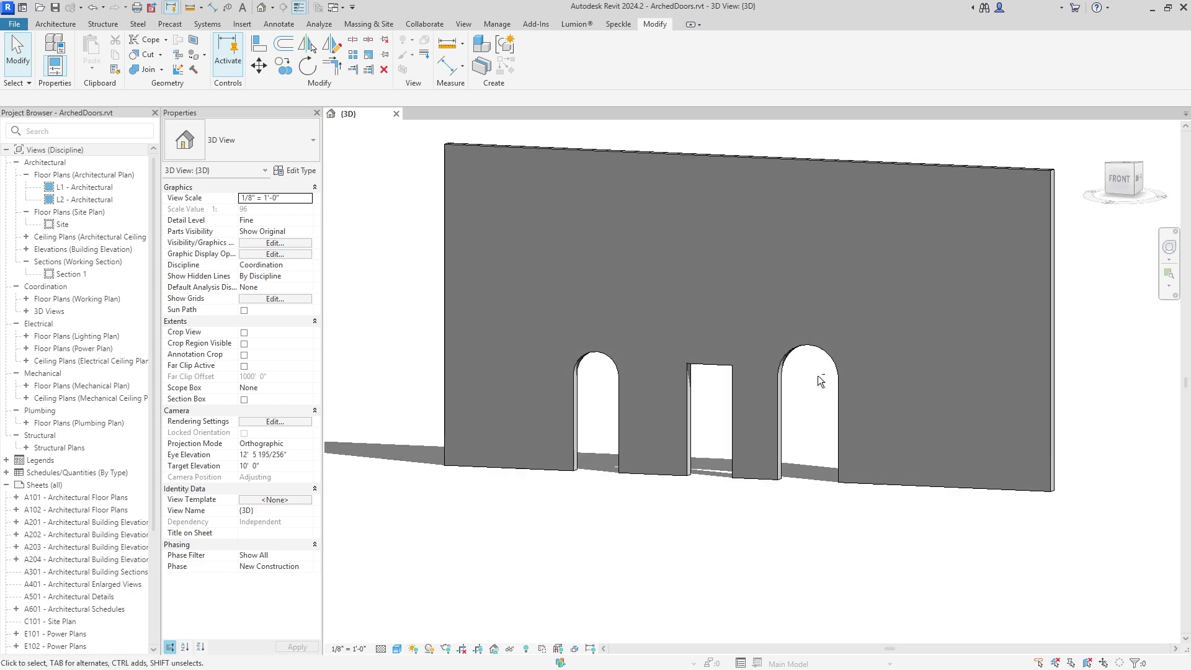
Measure the reloaded arched opening from its arch top down to the wall base
key(l)
key(i)
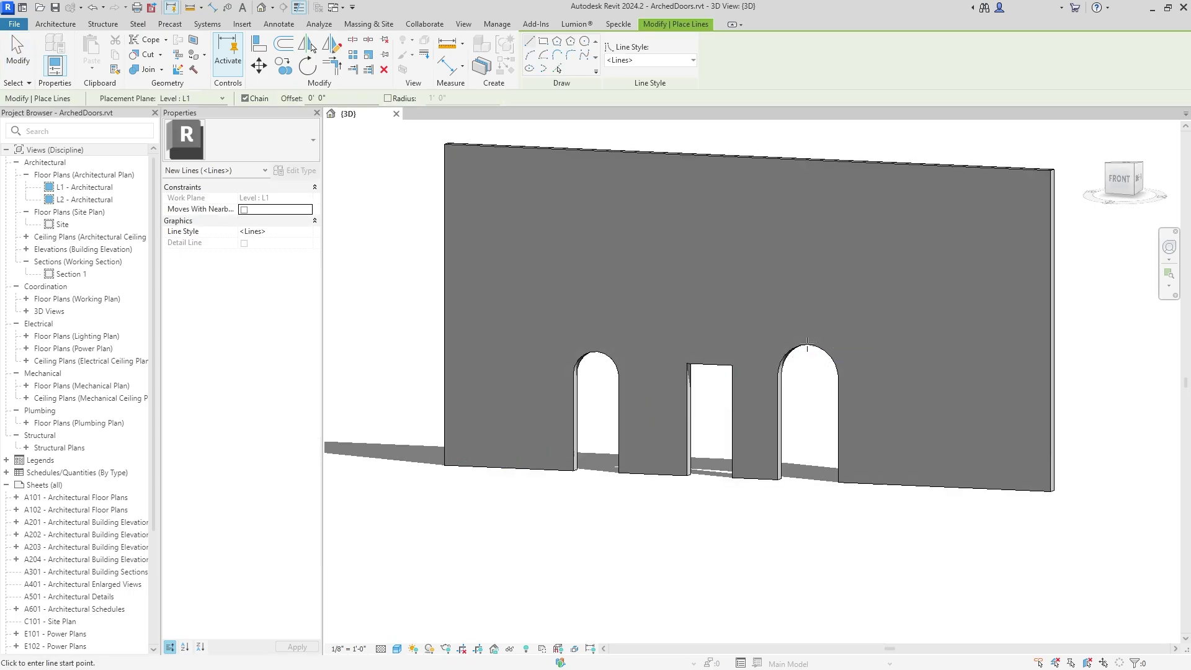
click(807, 348)
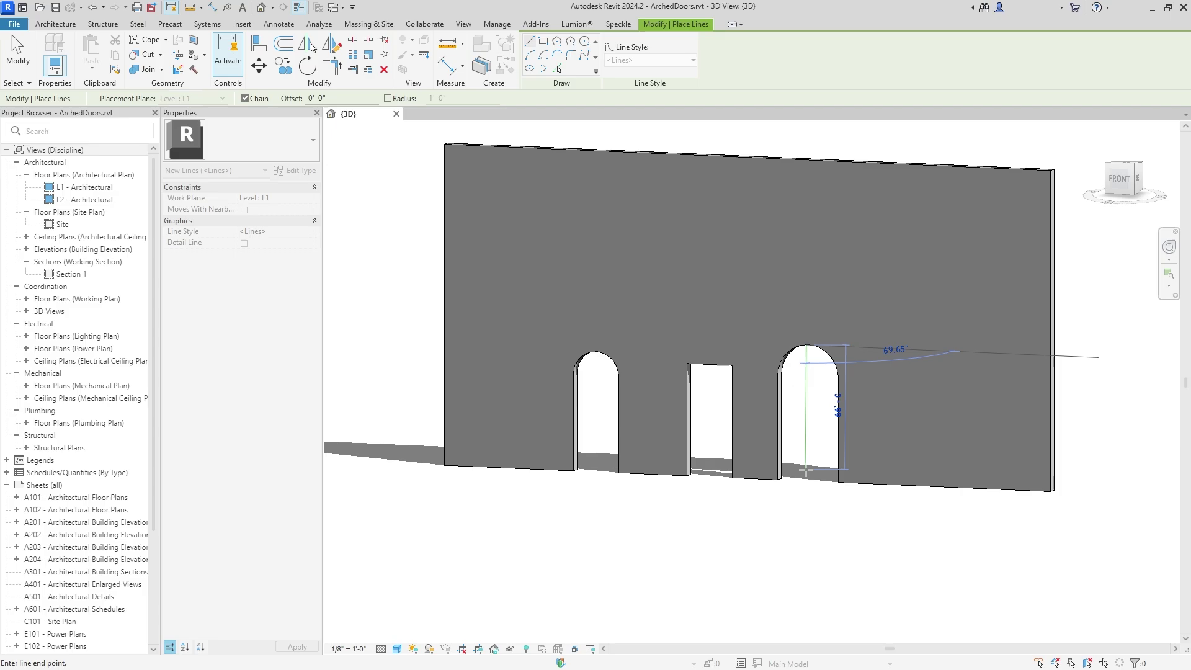
key(Escape)
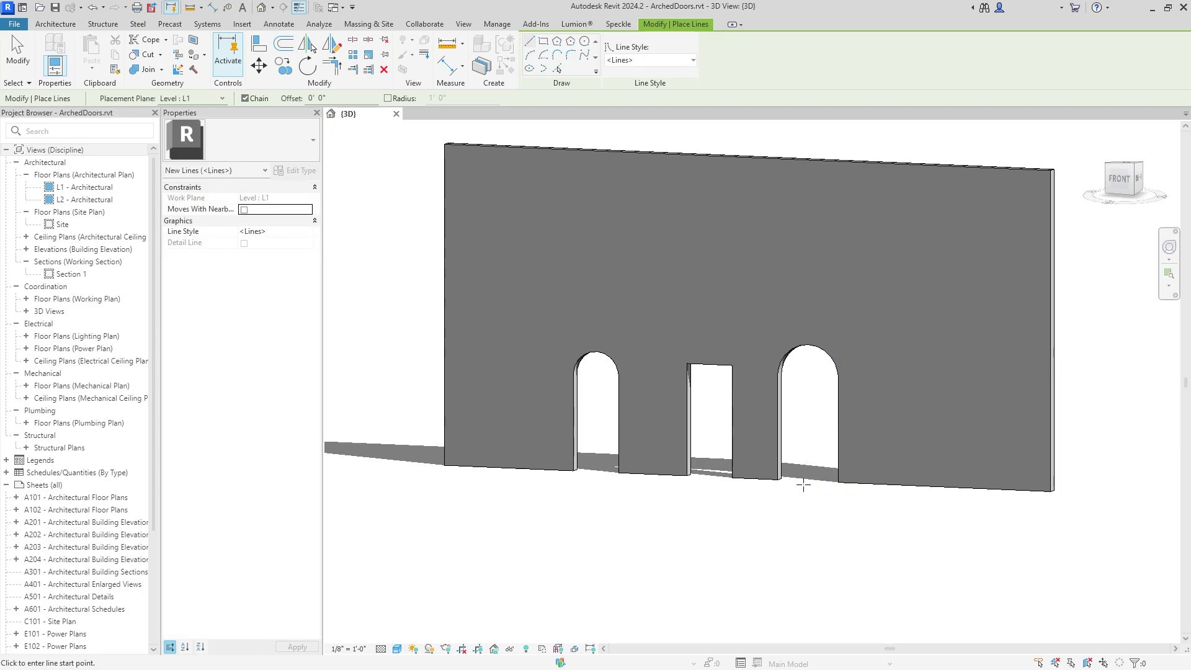
click(455, 45)
click(808, 346)
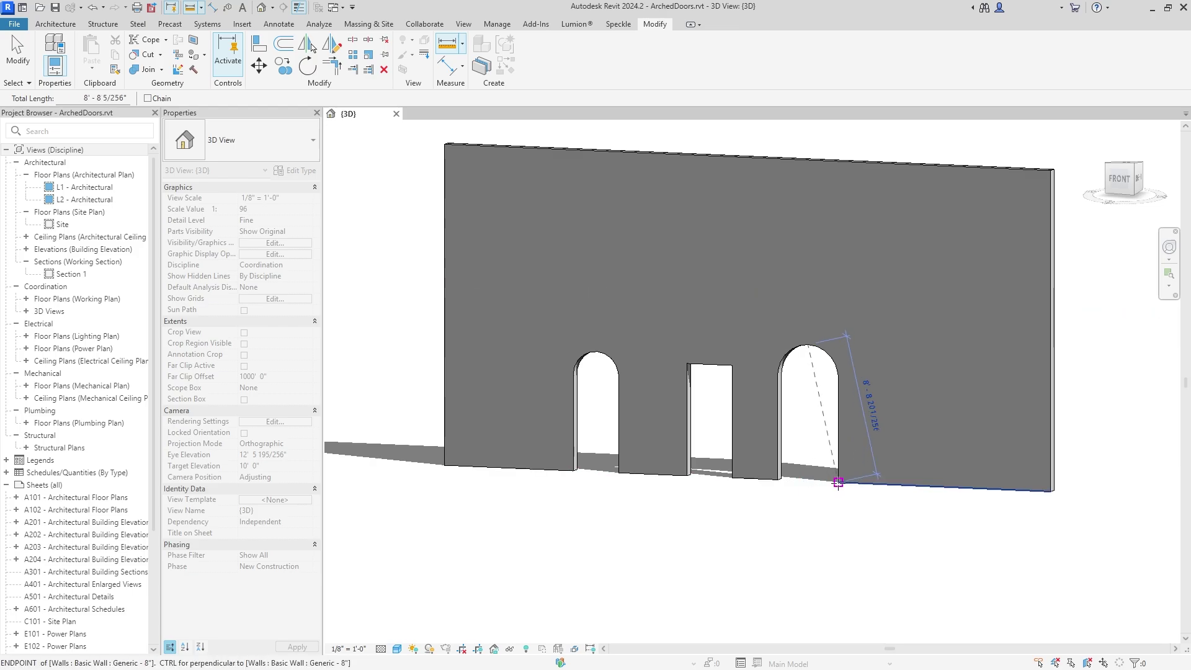
click(839, 482)
key(Escape)
key(Escape)
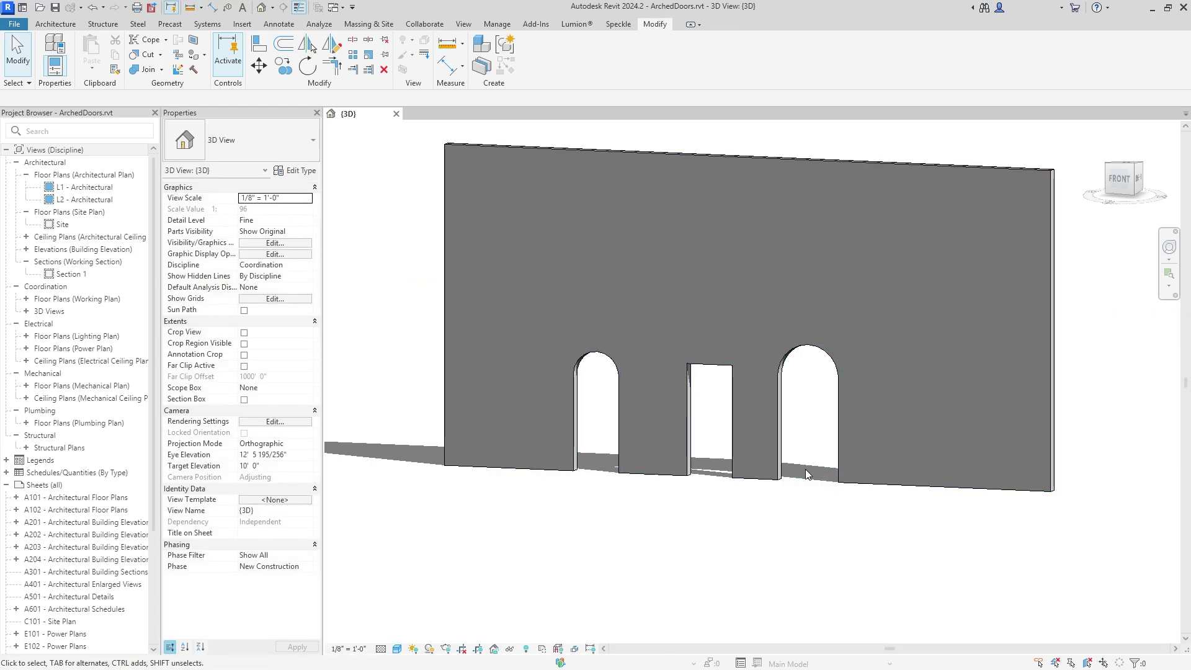
shift+middle_drag(736, 299, 844, 274)
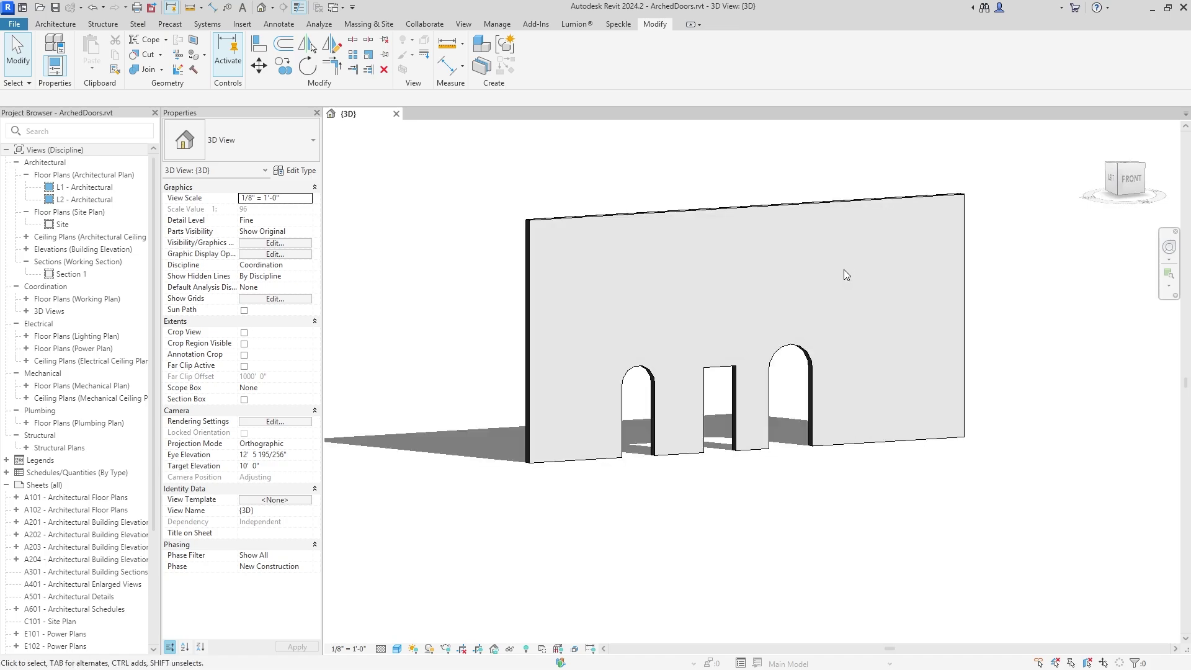
Start the Door tool and browse the list of available door types
click(47, 25)
click(76, 51)
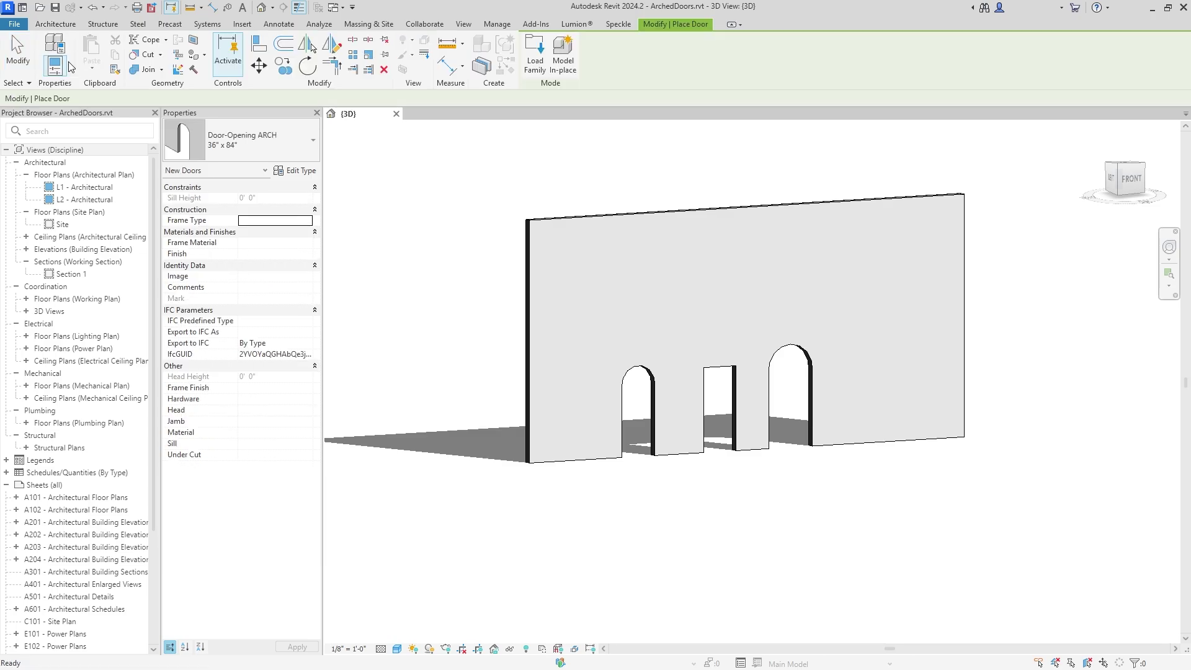
click(278, 136)
scroll(251, 230, up, 5)
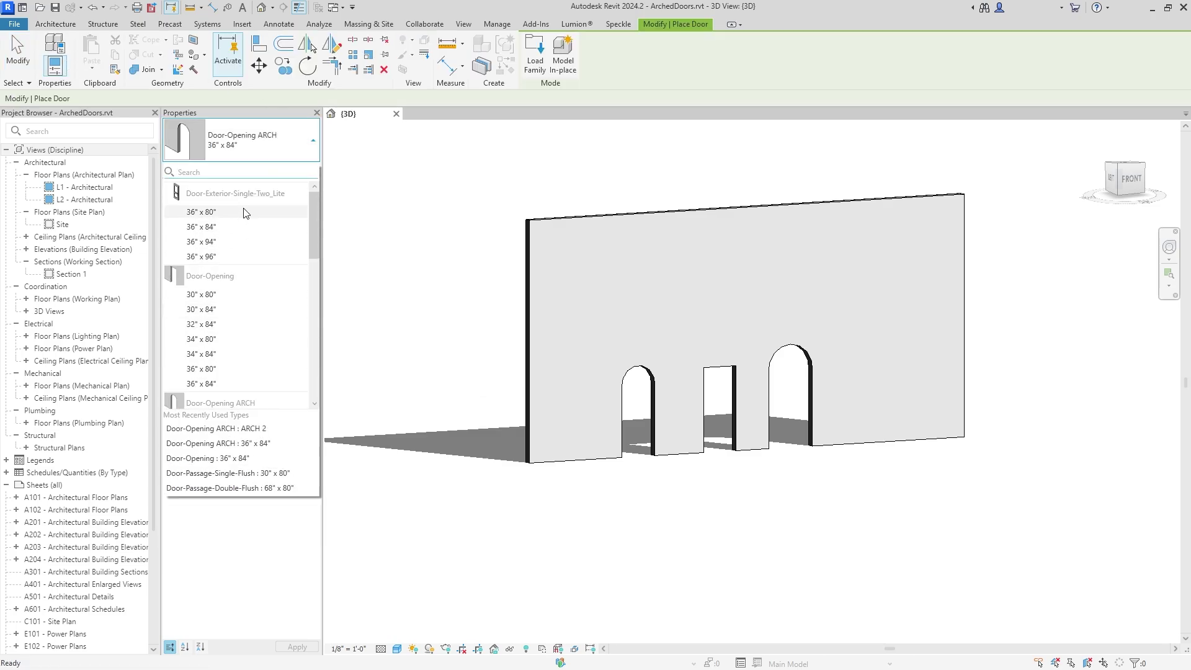
scroll(250, 216, down, 5)
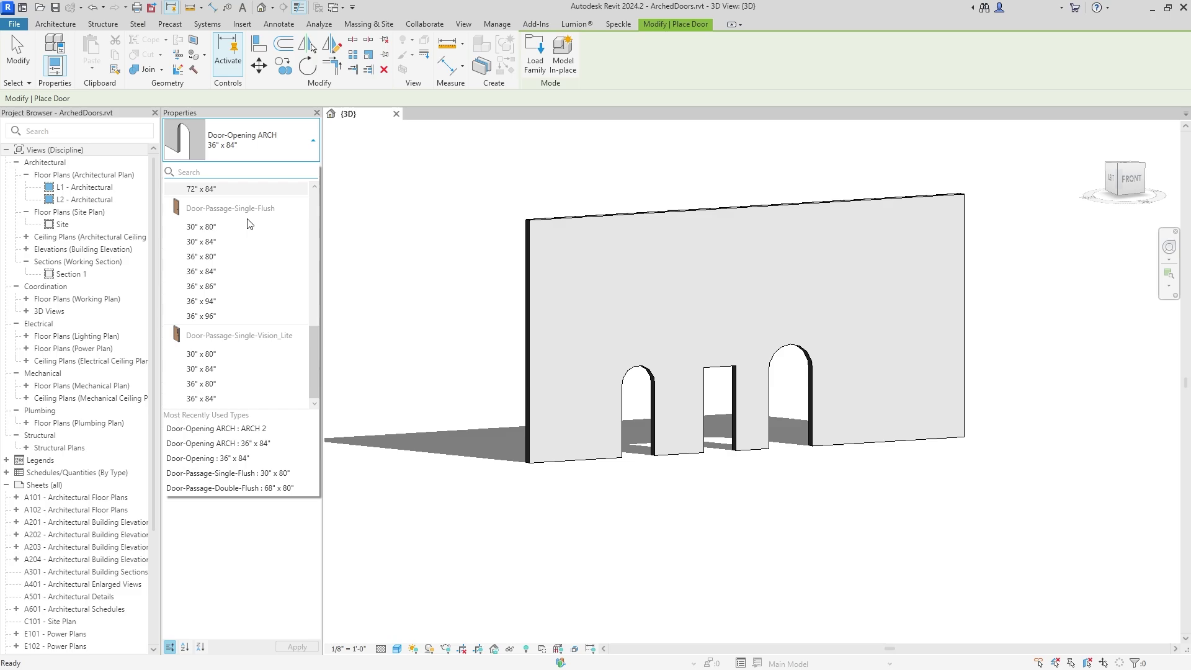
Load Door-Exterior-Single-Entry-Half Arch Glass-Wood_Clad.rfa from the Residential doors folder
click(544, 45)
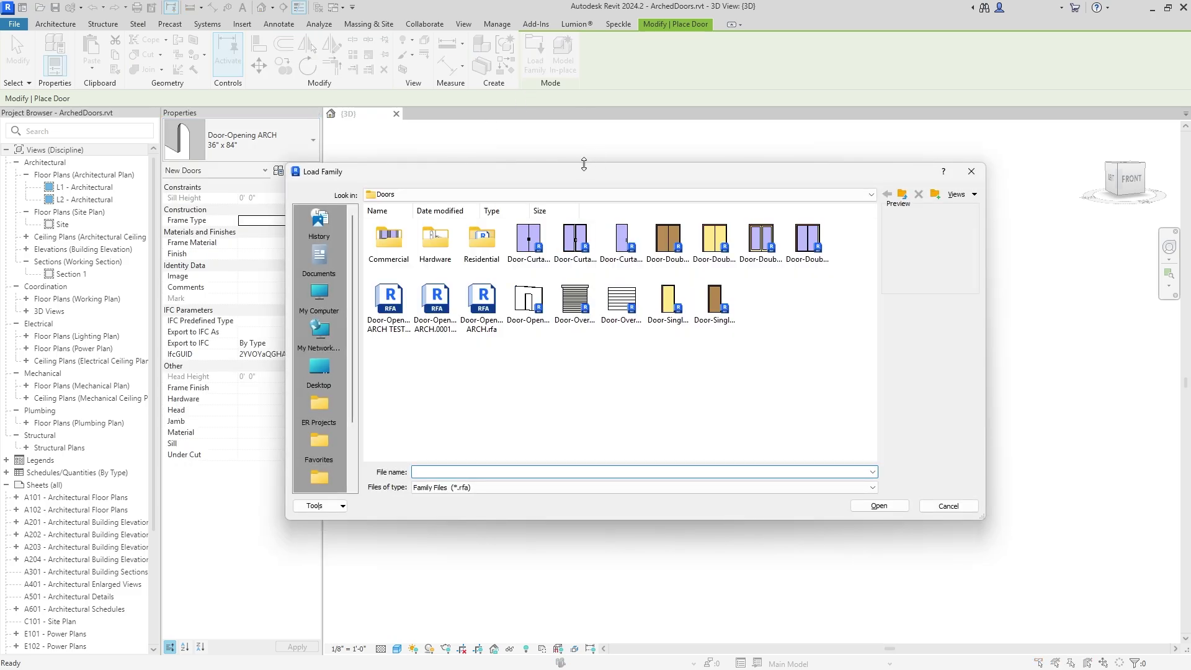
double_click(386, 243)
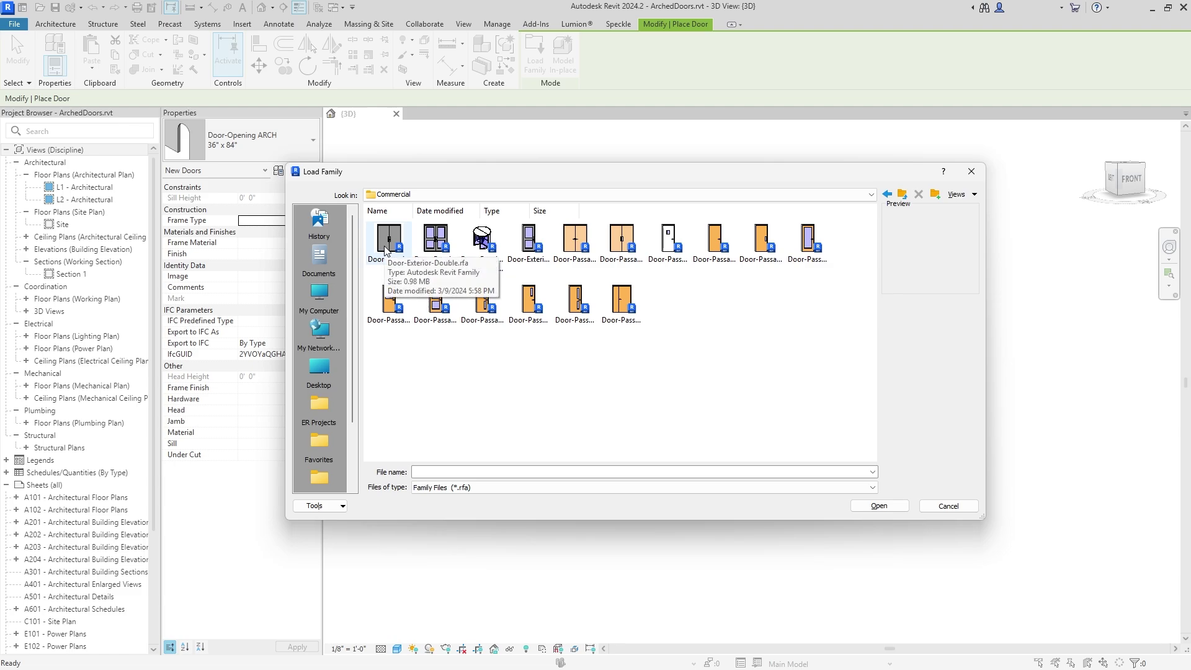
click(888, 195)
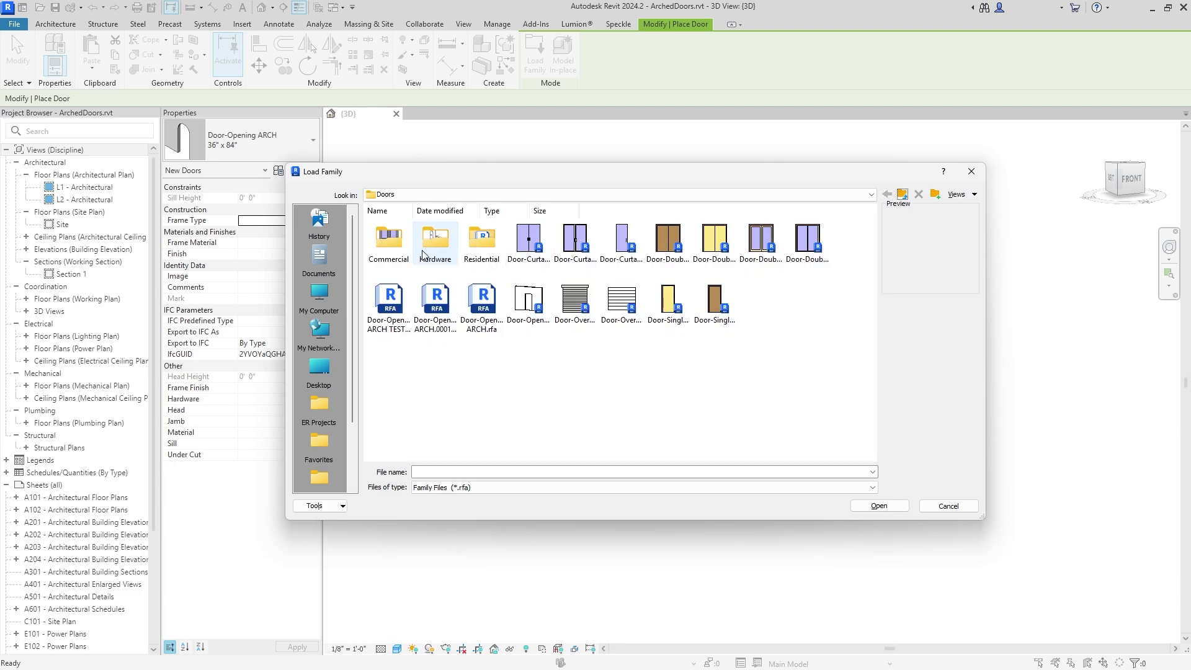
double_click(464, 247)
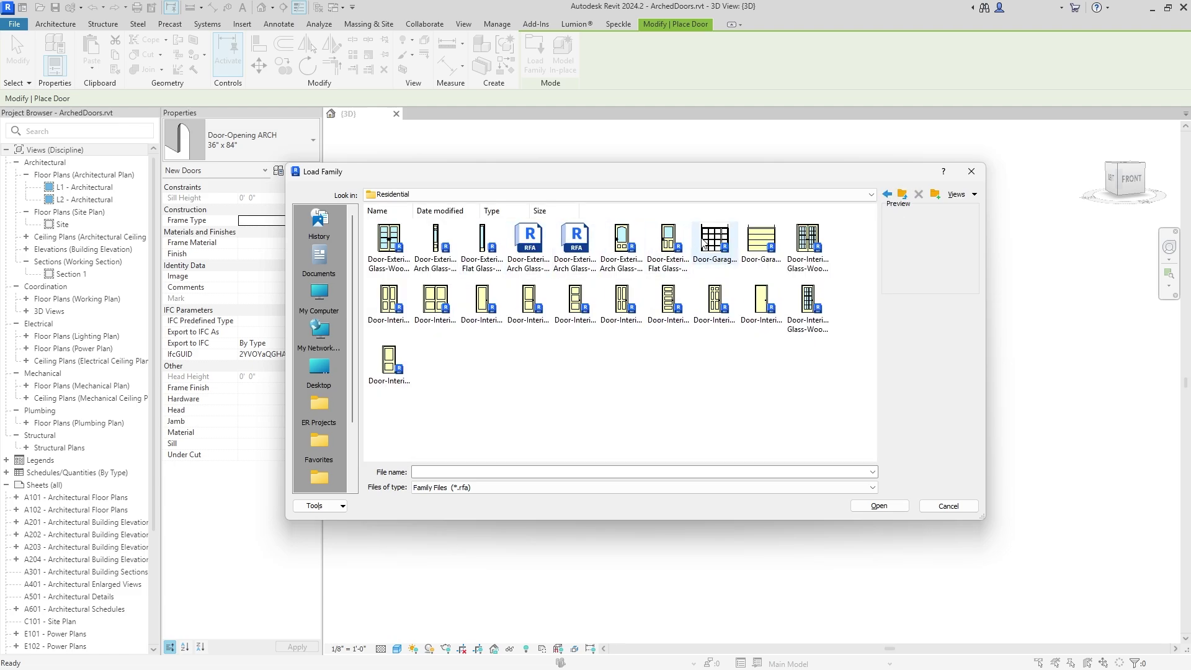
click(626, 242)
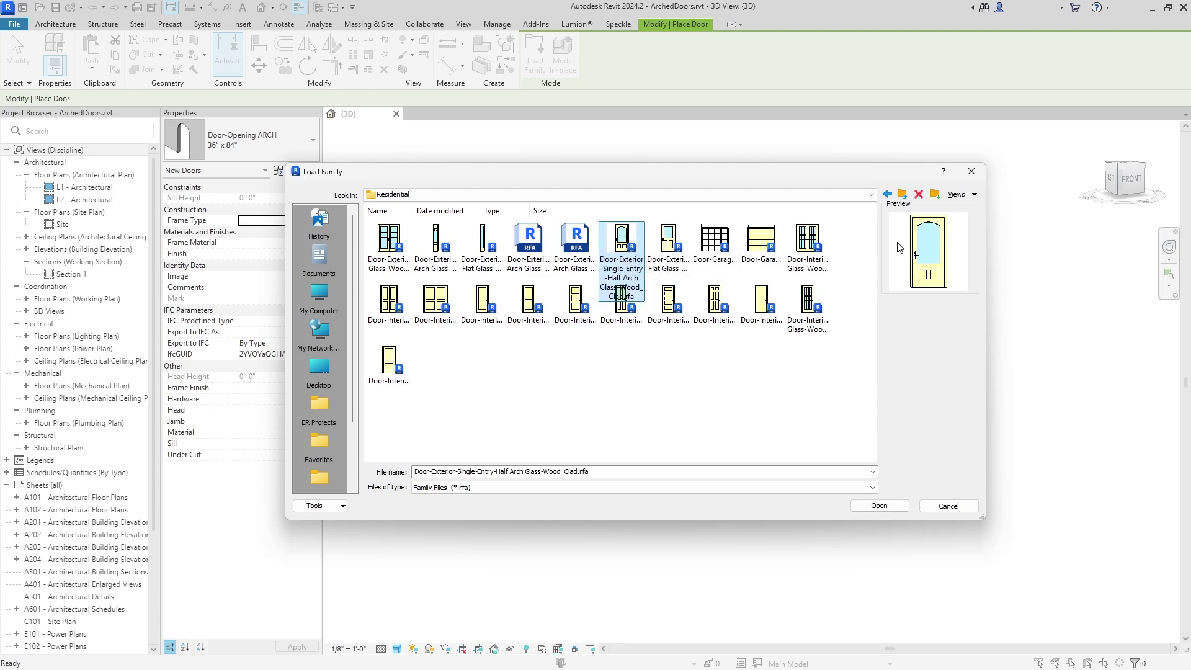
click(877, 510)
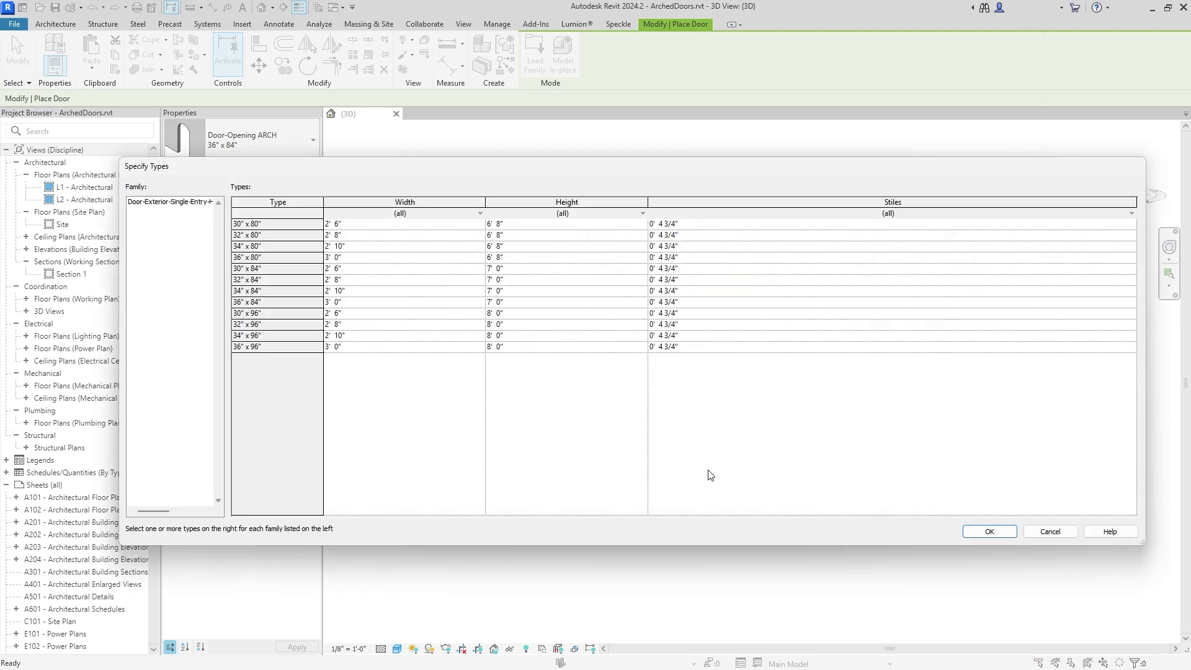
Load only the 36" x 96" size type from Specify Types
click(278, 223)
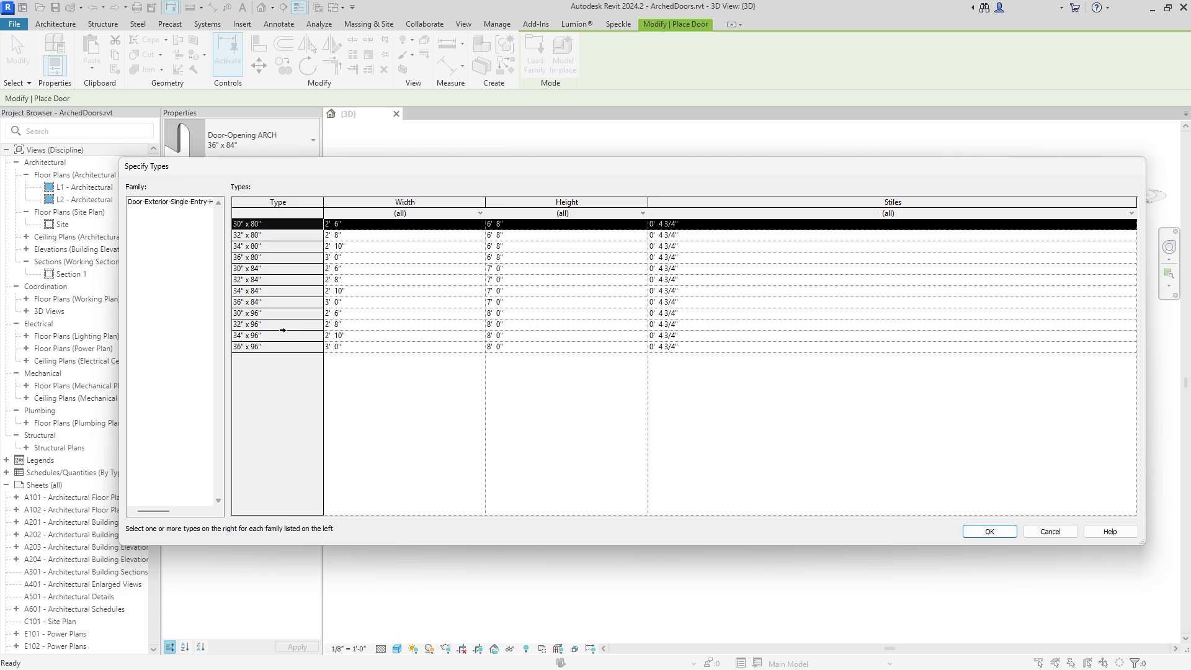
shift+click(278, 347)
click(281, 346)
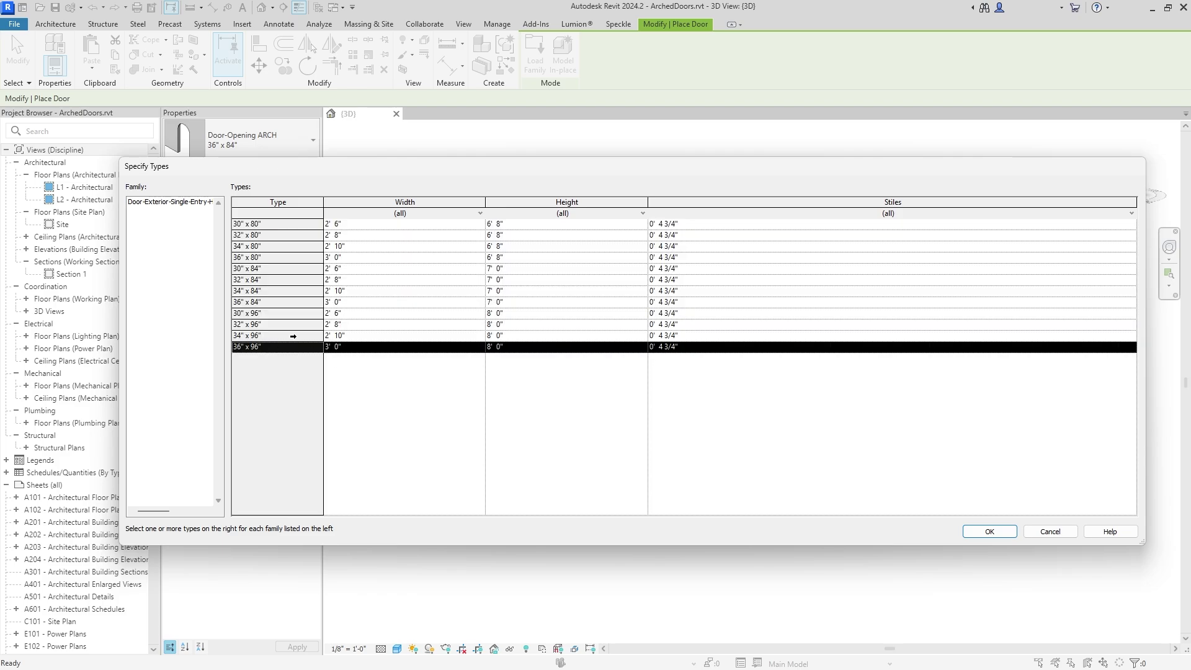
click(990, 532)
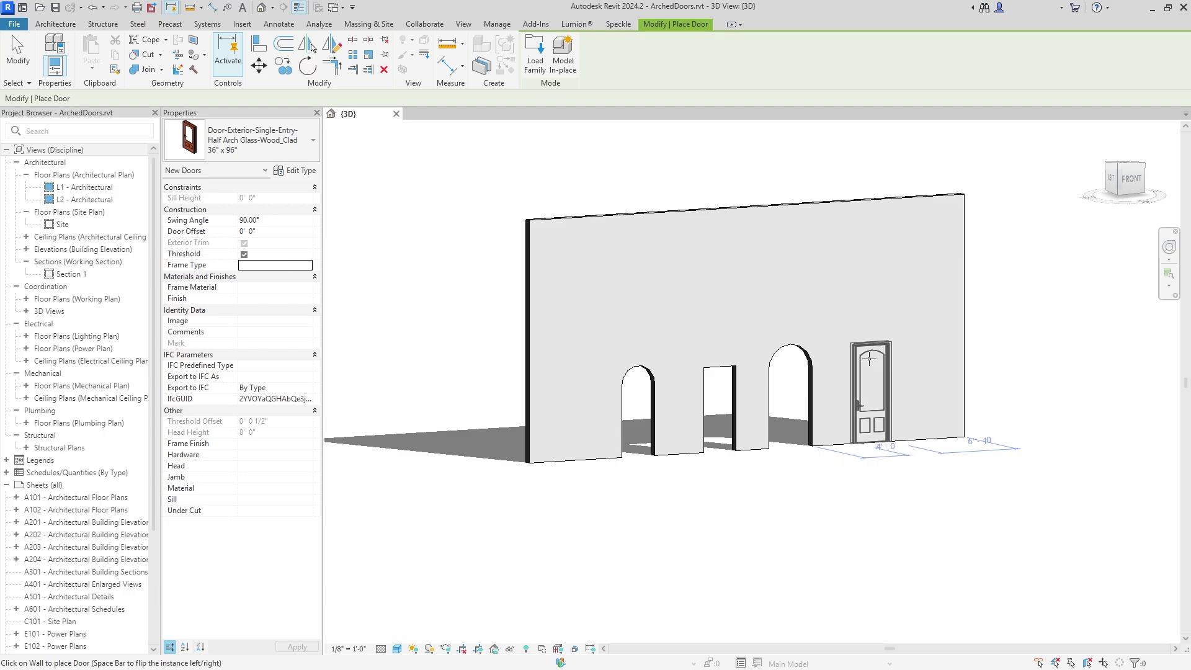
Place the 36" x 96" door in the wall right of the arched openings
click(859, 406)
key(Escape)
scroll(911, 371, up, 5)
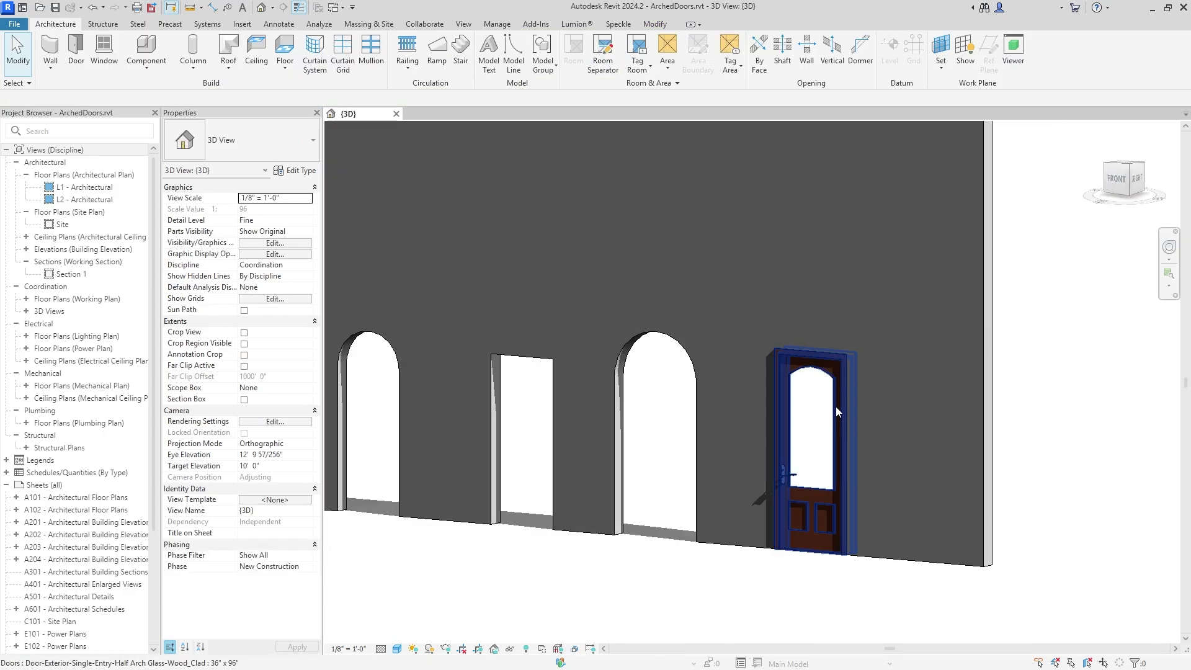
shift+middle_drag(836, 407, 817, 327)
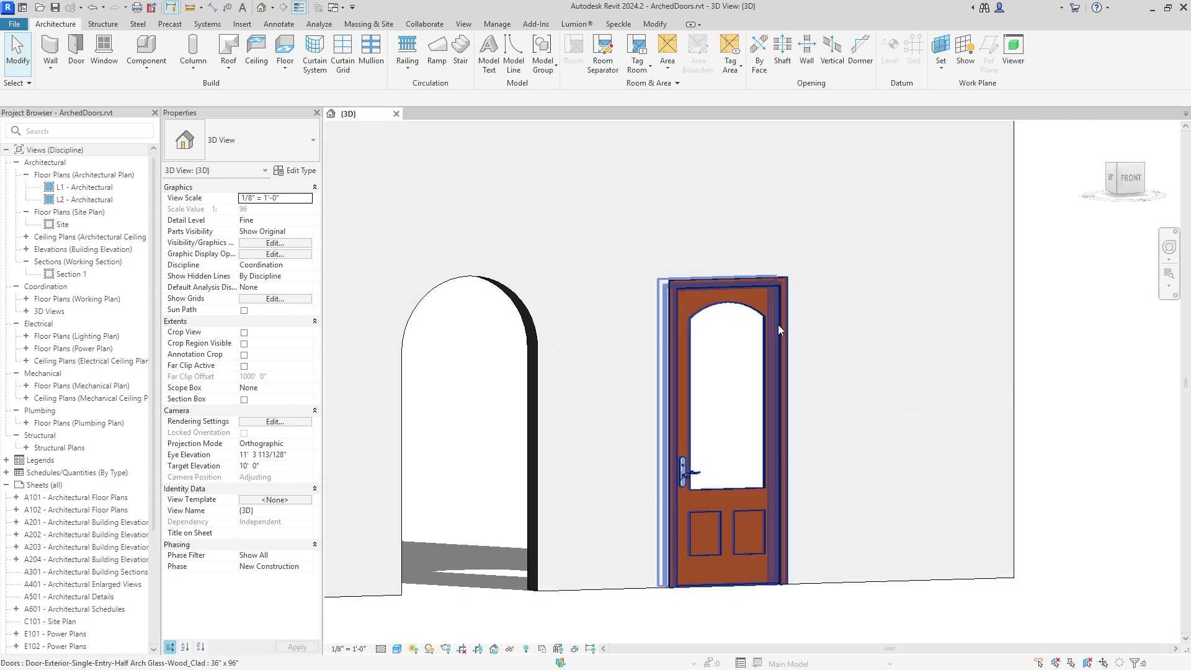
Edit the placed door's family and open its Exterior elevation view
click(753, 313)
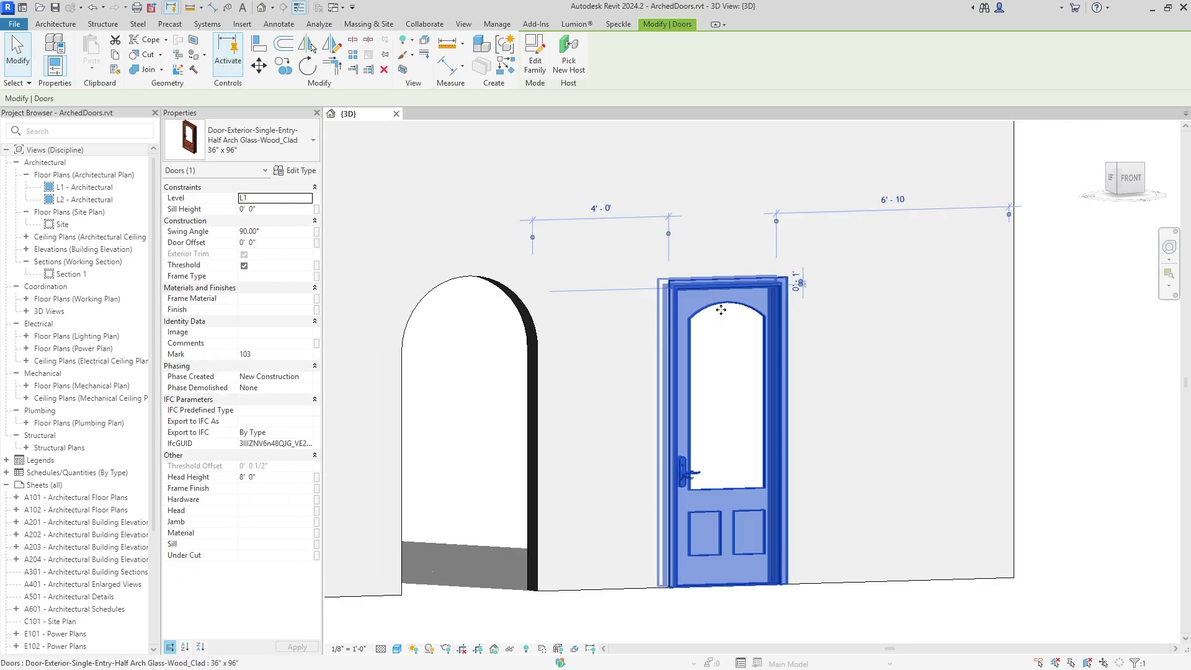
click(537, 70)
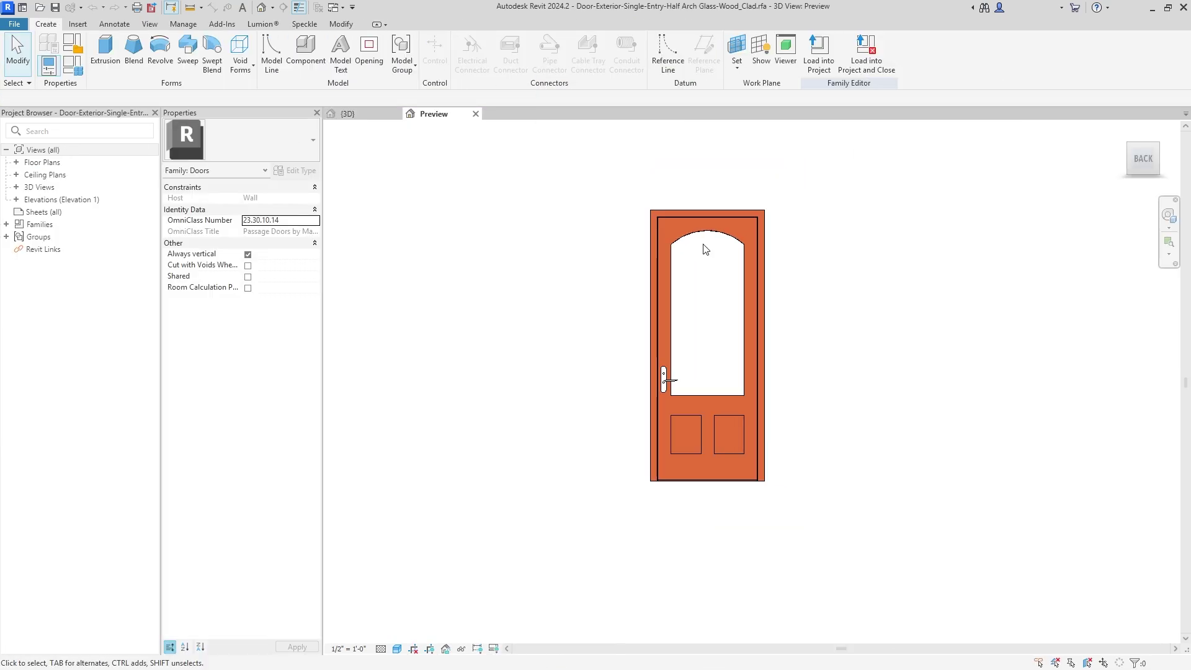
double_click(28, 199)
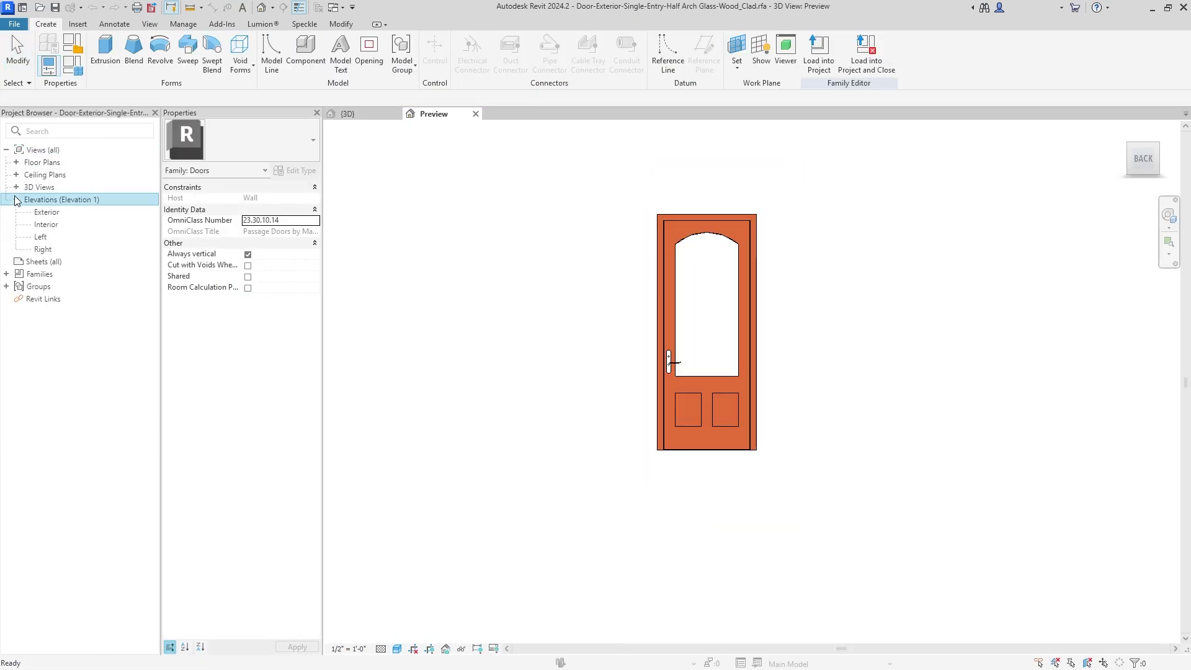
double_click(45, 213)
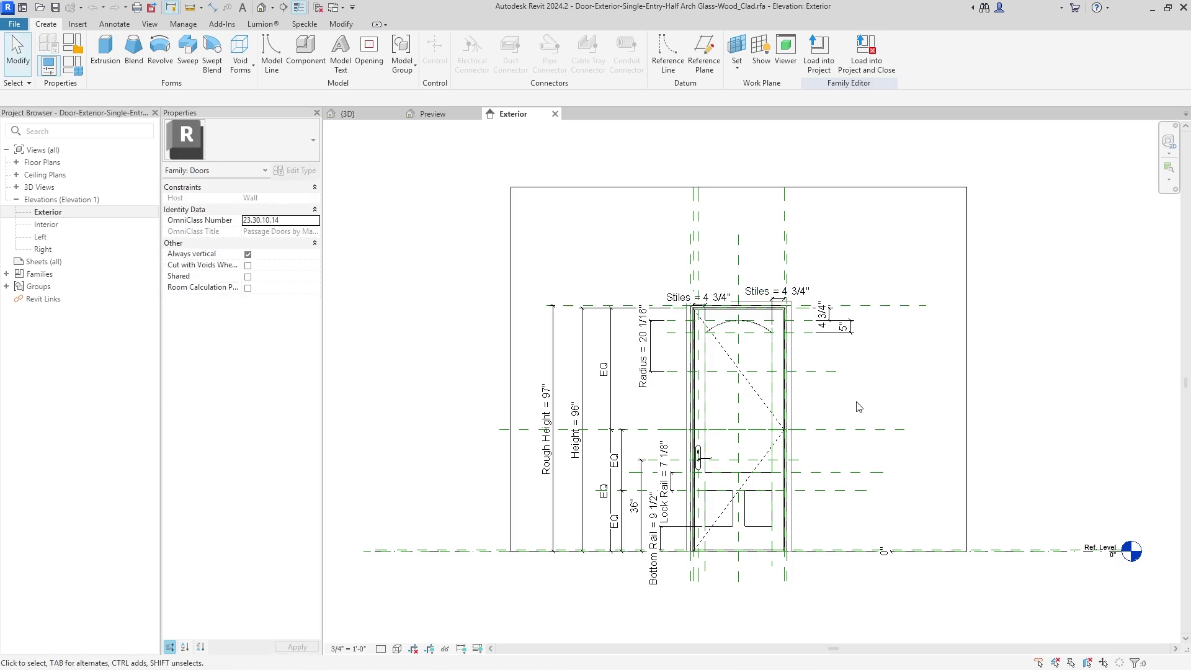
scroll(858, 407, up, 1)
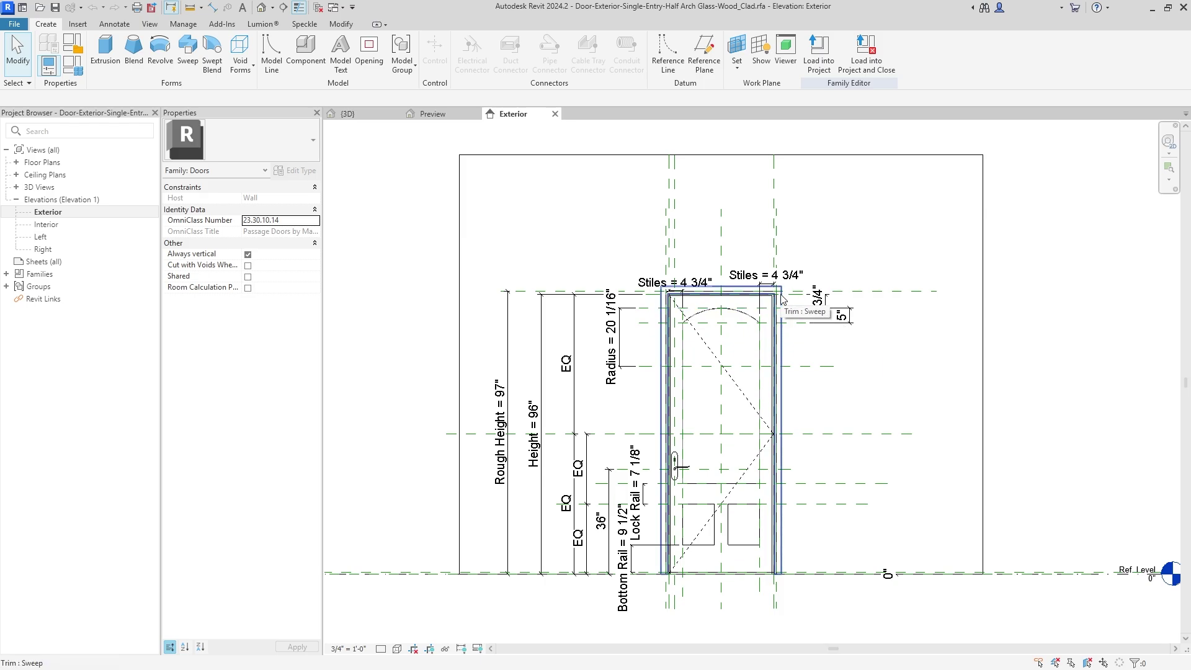
Tab through the overlapping elements until the door's opening cut is highlighted
key(Tab)
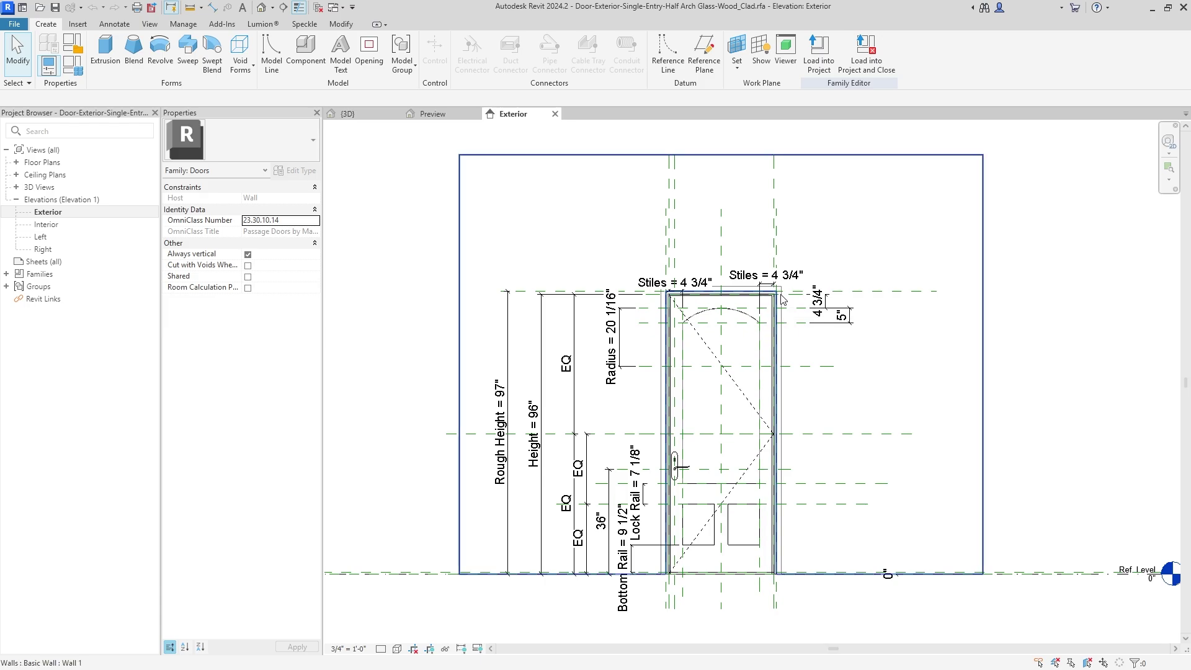
key(Tab)
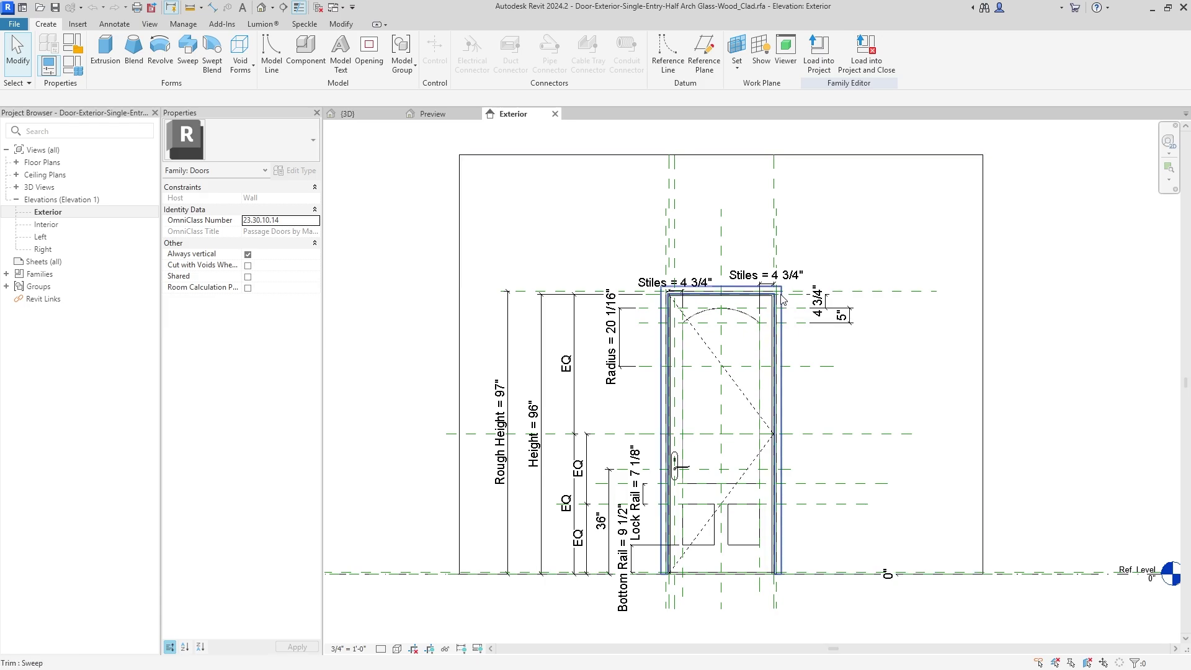
key(Tab)
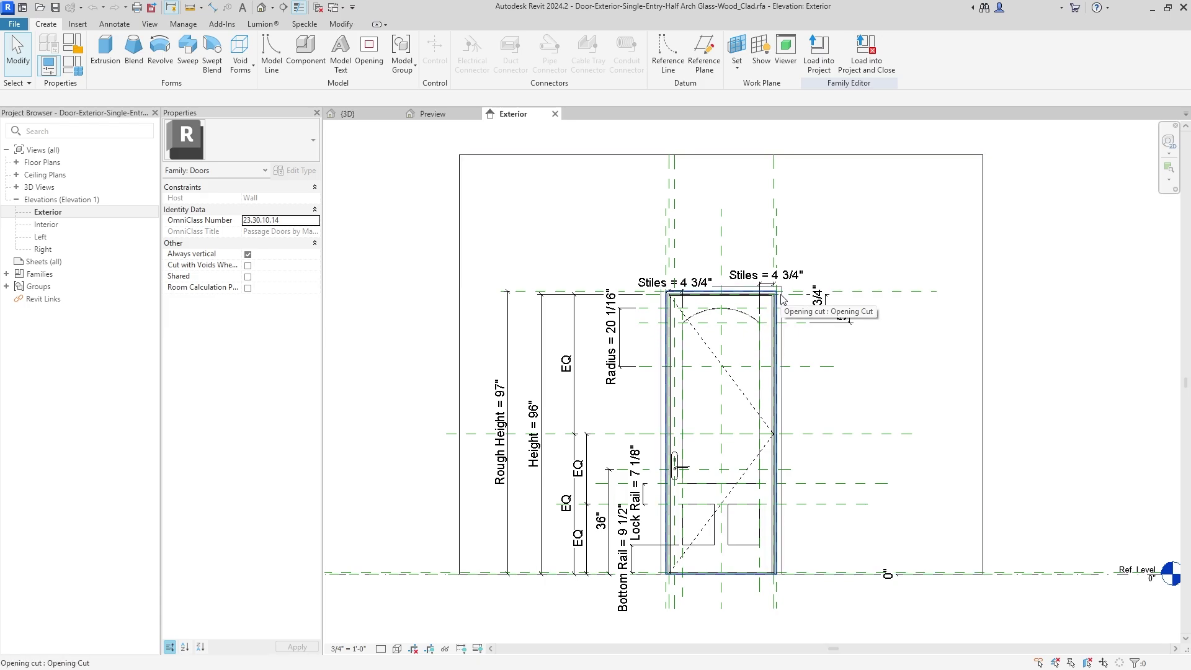
Edit the opening cut's boundary and sketch a trial arc across the door top
click(781, 299)
click(465, 60)
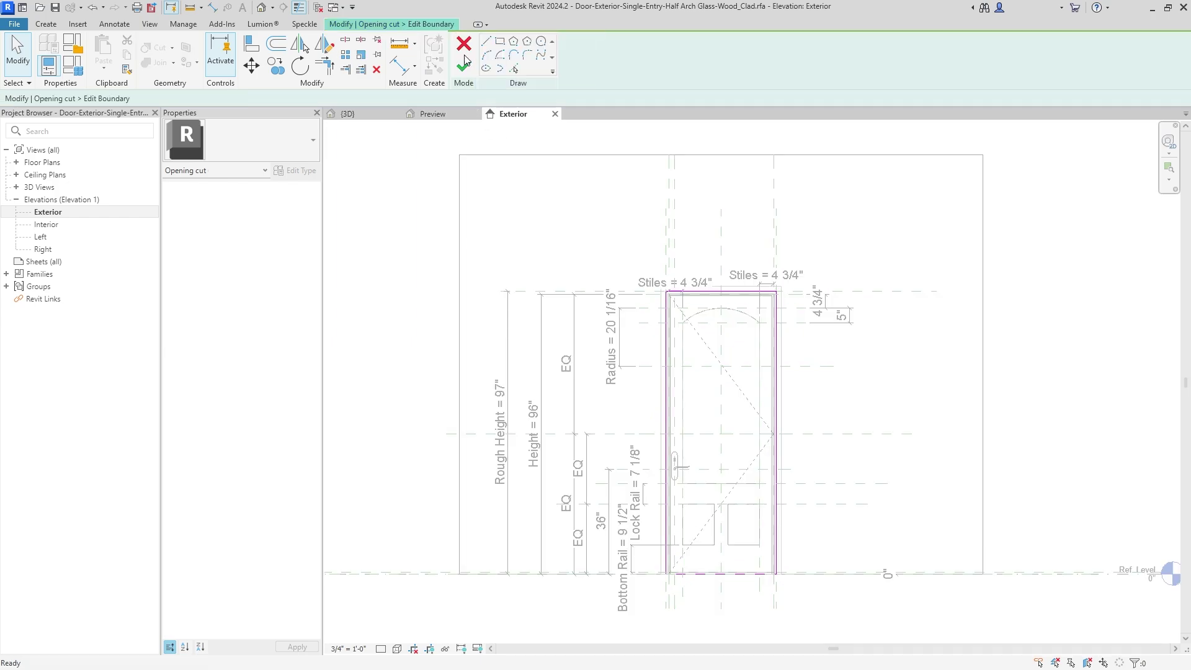
scroll(697, 325, up, 2)
scroll(721, 288, down, 3)
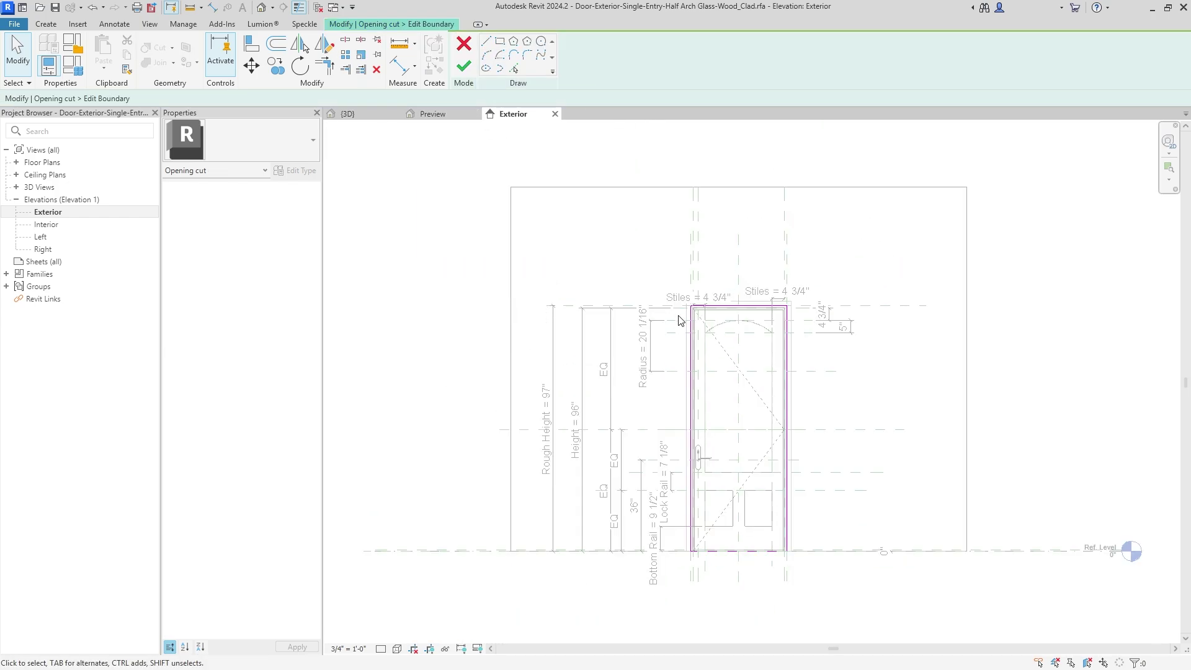
scroll(680, 321, up, 5)
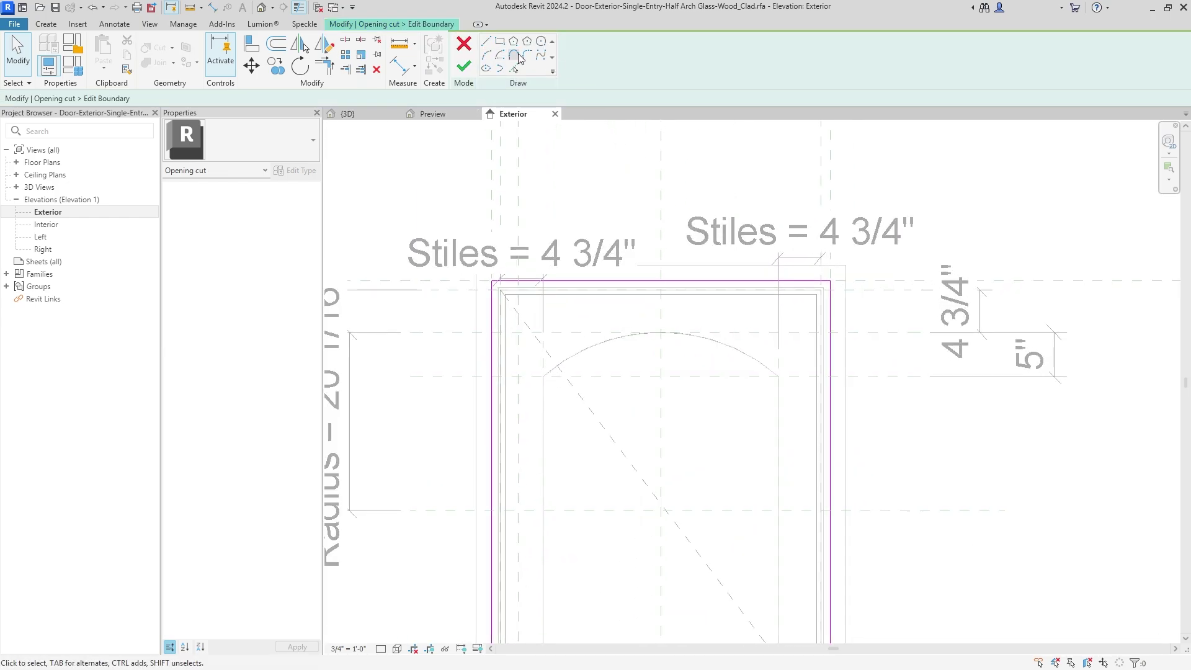
click(487, 56)
click(492, 282)
click(830, 285)
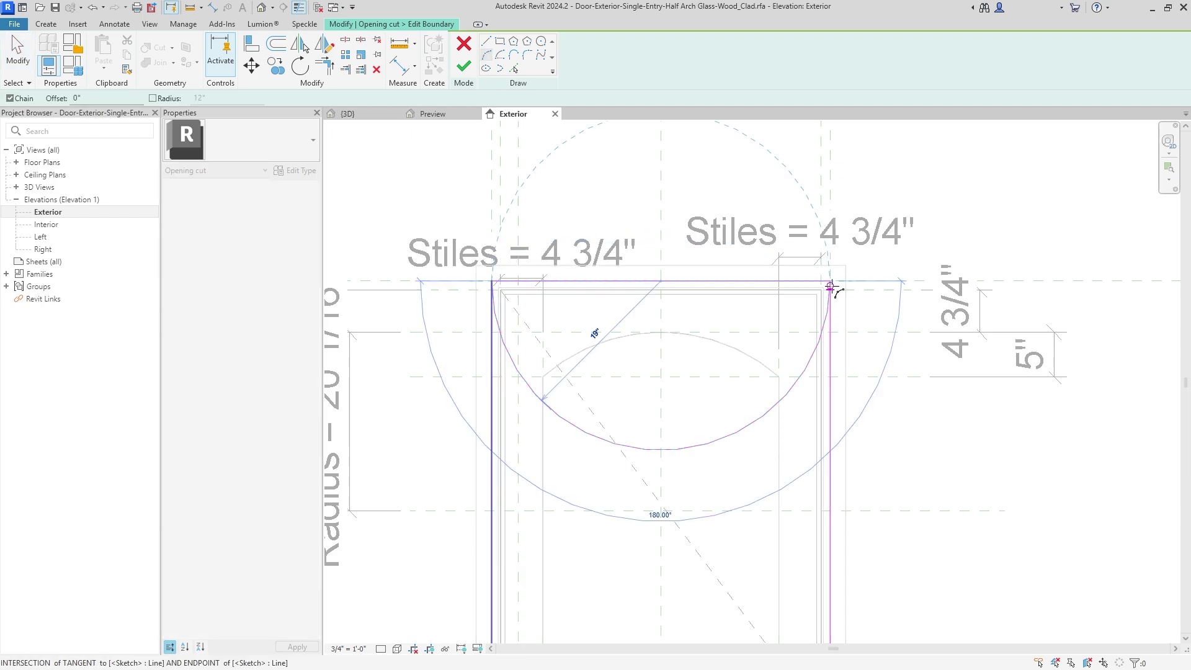
scroll(831, 285, down, 2)
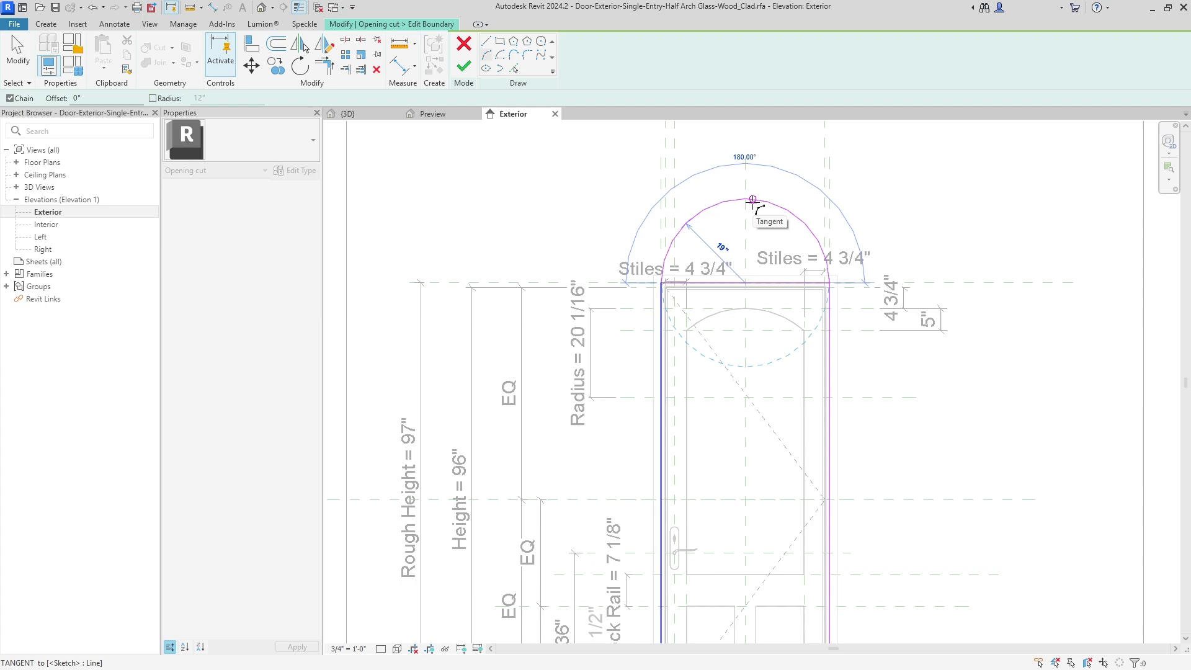
scroll(763, 297, up, 3)
click(660, 334)
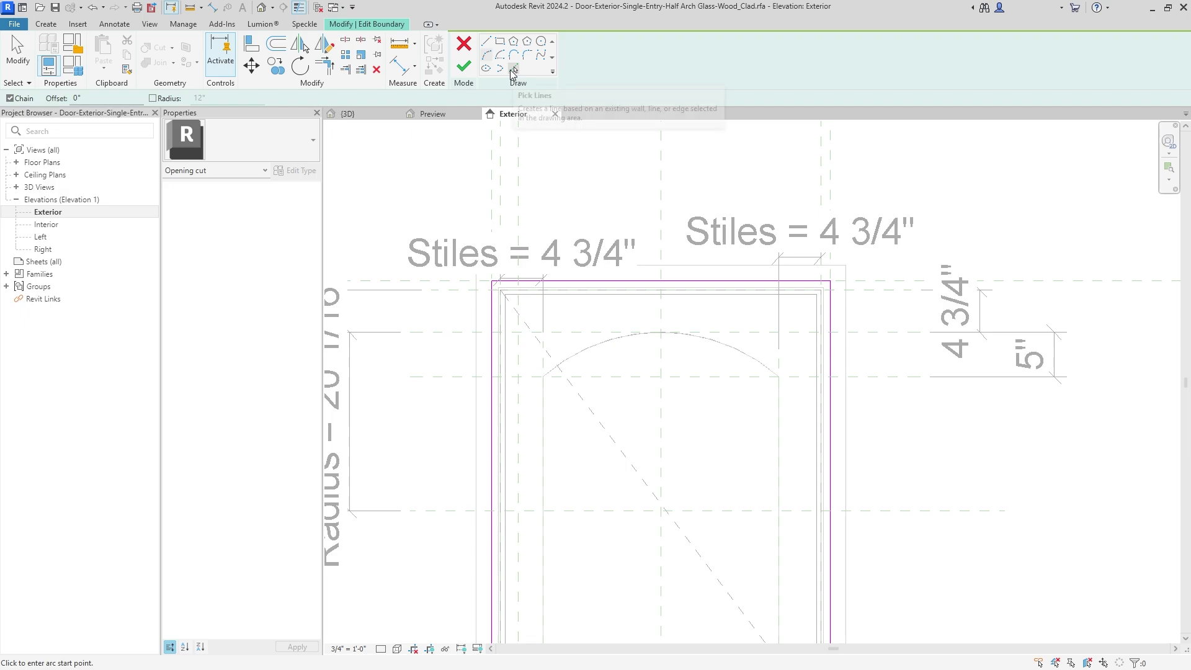
Pick the glass arch with a 5 3/4" offset to create the new boundary arc
click(513, 68)
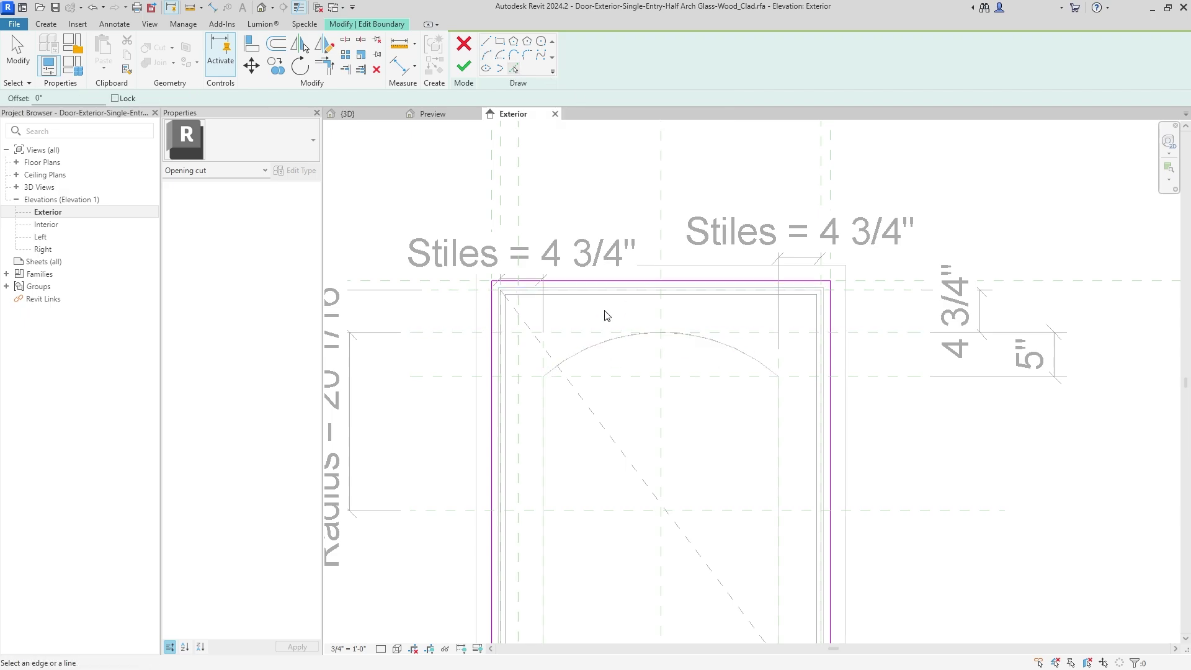
scroll(552, 414, up, 1)
key(Escape)
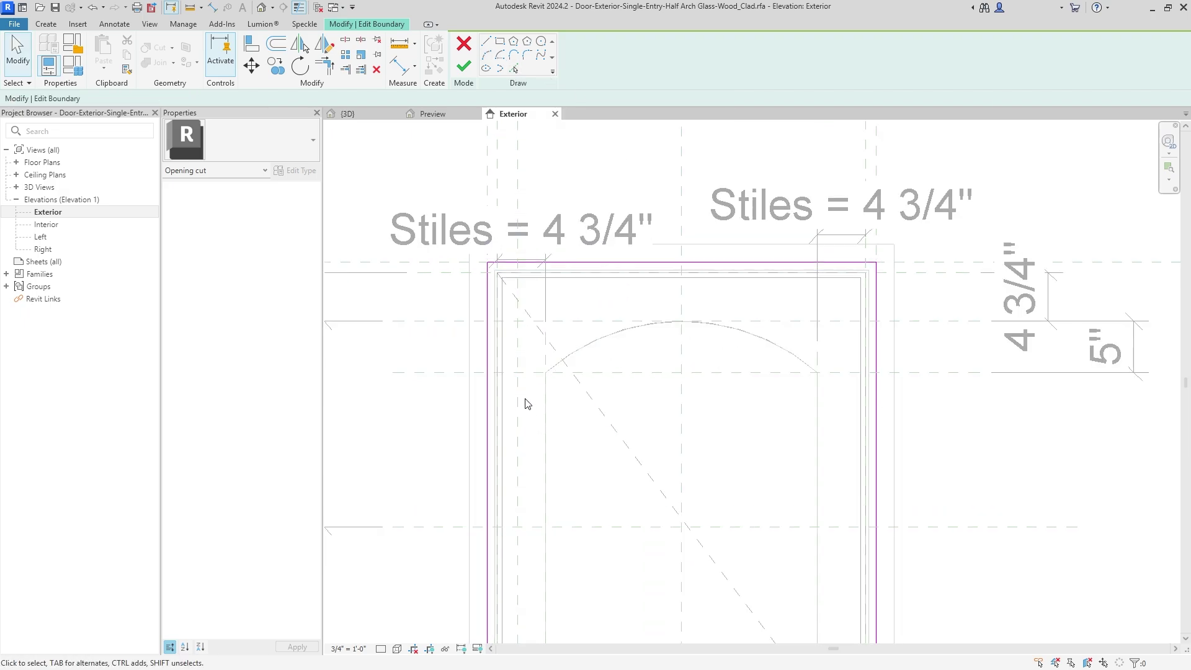
click(485, 42)
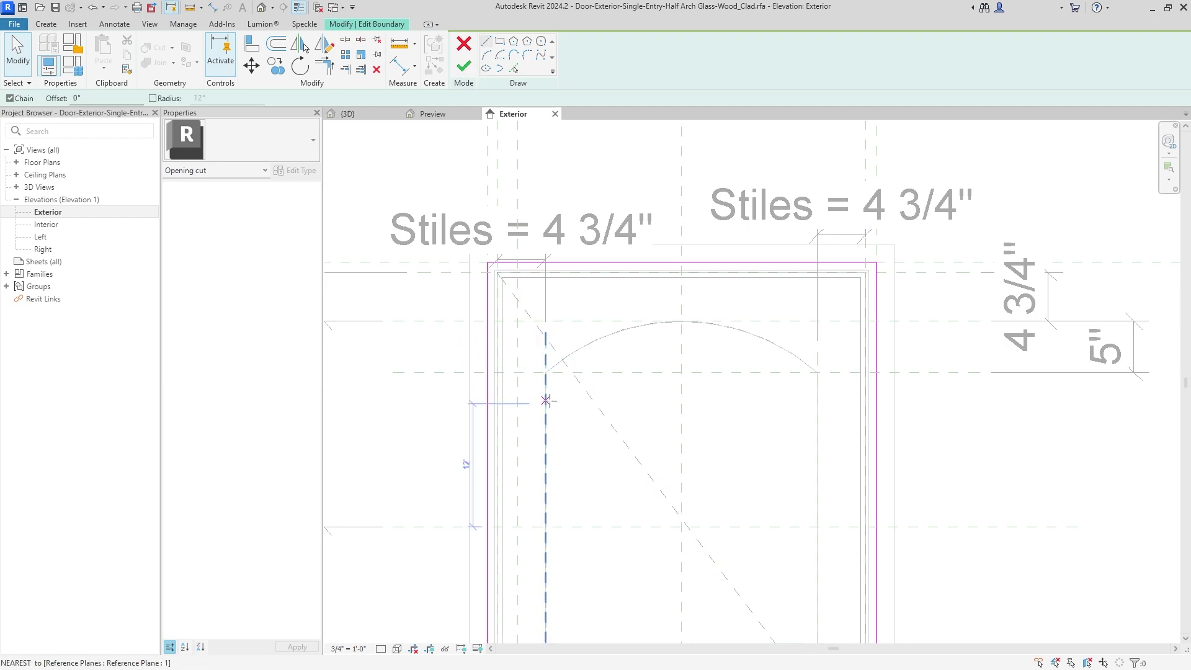
click(546, 372)
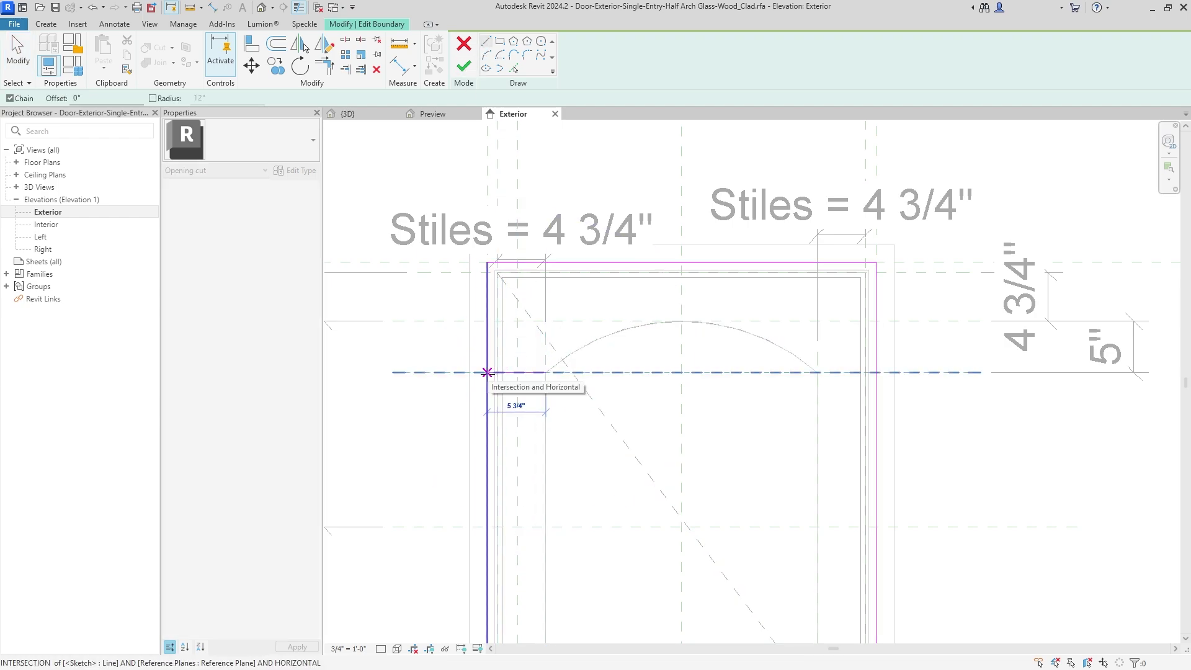
key(Escape)
click(514, 68)
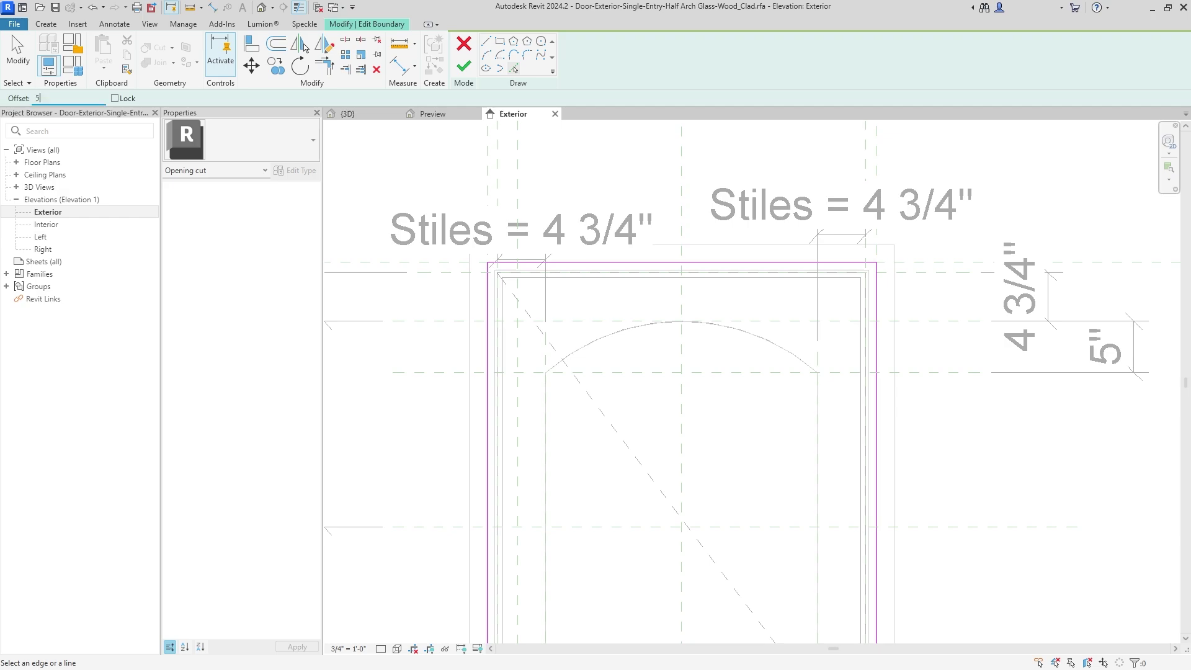
key(Return)
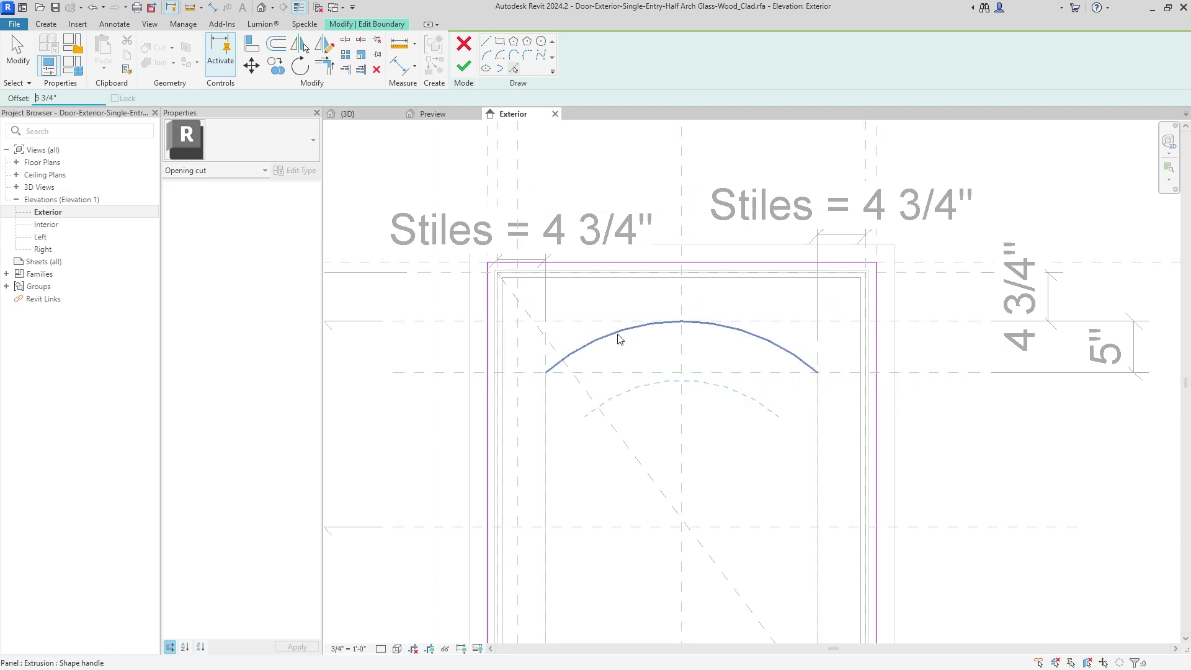
click(618, 330)
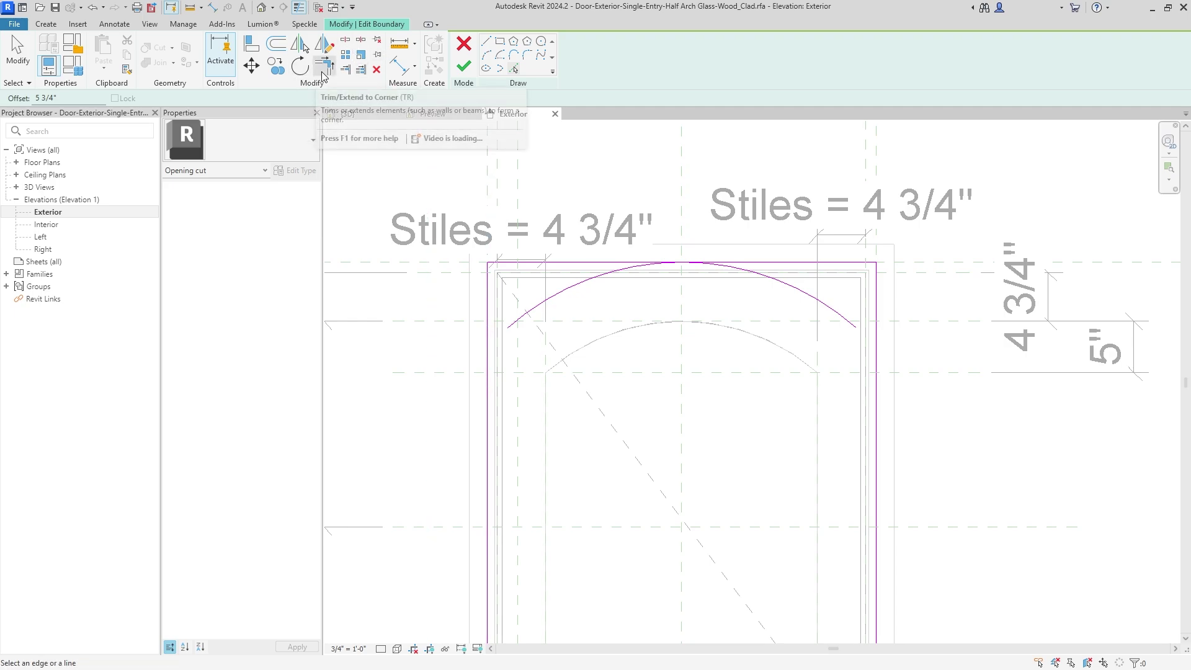
Trim the arc to both side lines and delete the flat top line, then undo
click(324, 65)
click(490, 347)
click(514, 321)
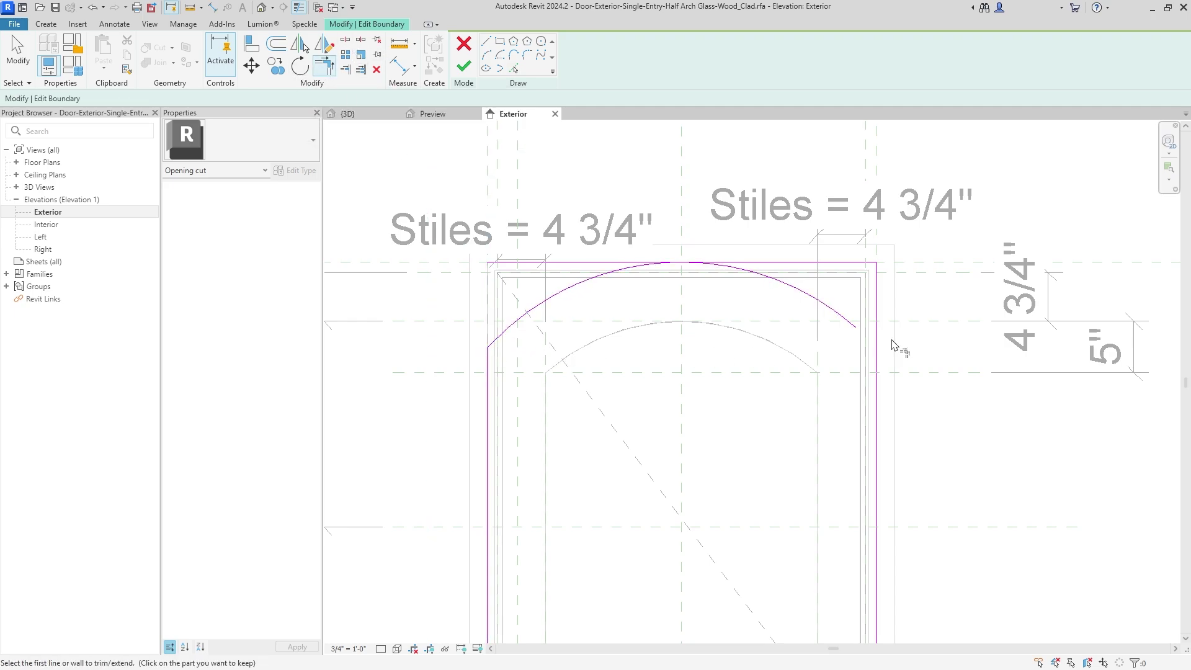
click(877, 346)
click(854, 328)
key(Escape)
click(865, 262)
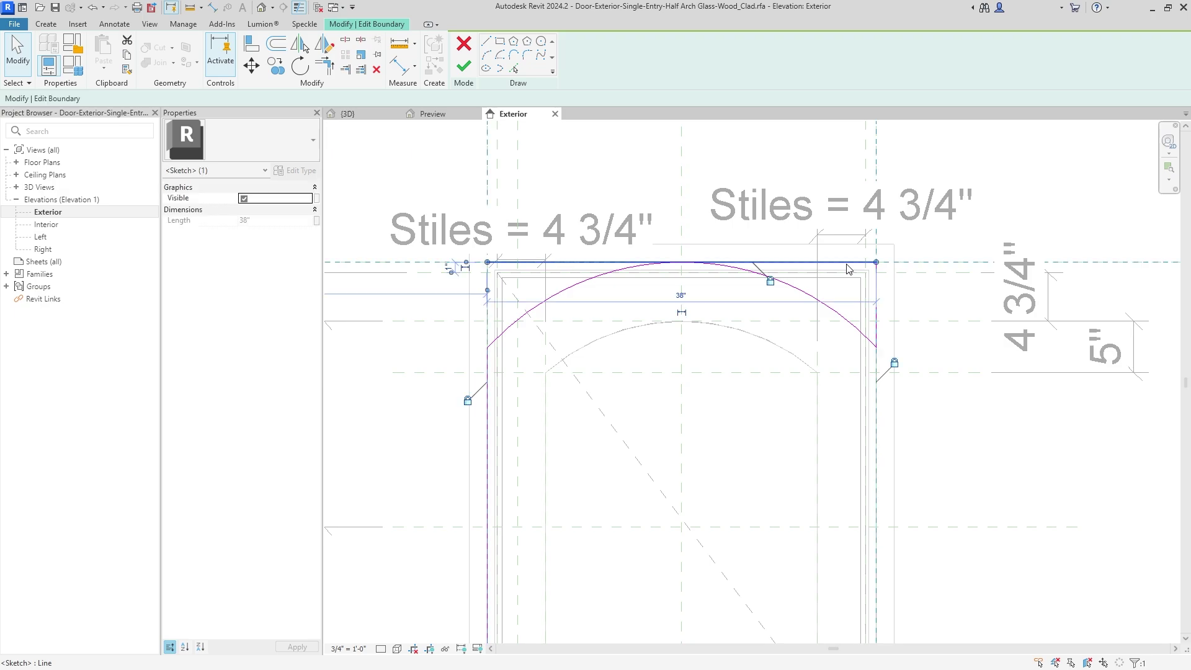
key(Delete)
click(876, 254)
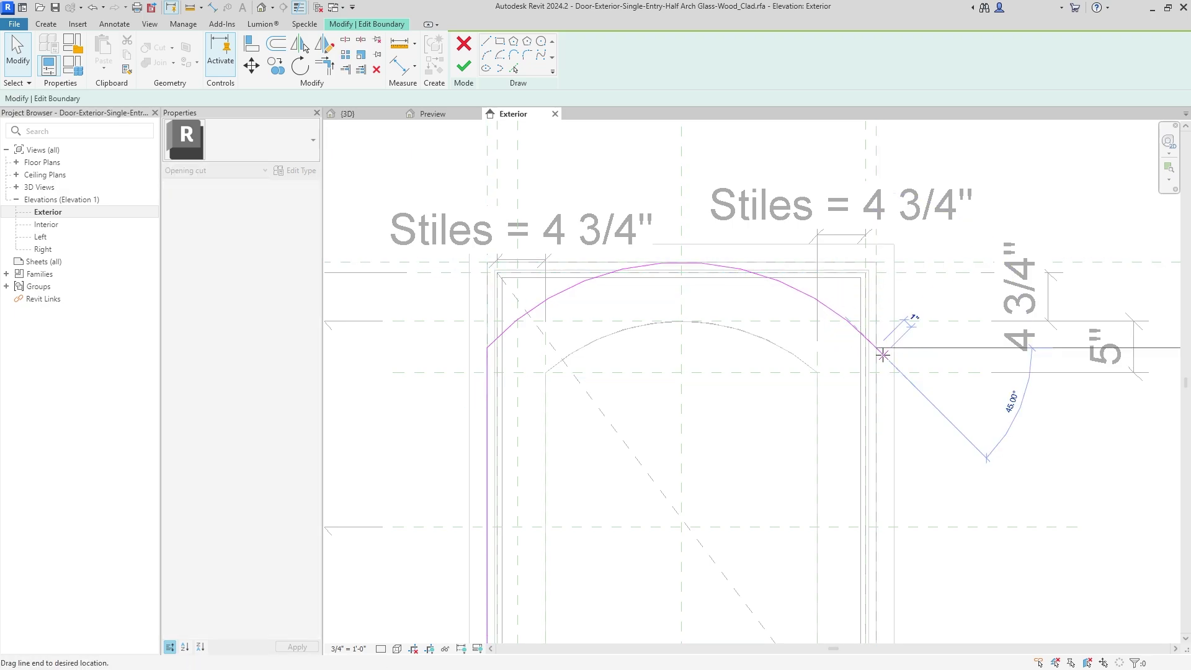
key(Escape)
scroll(947, 346, down, 1)
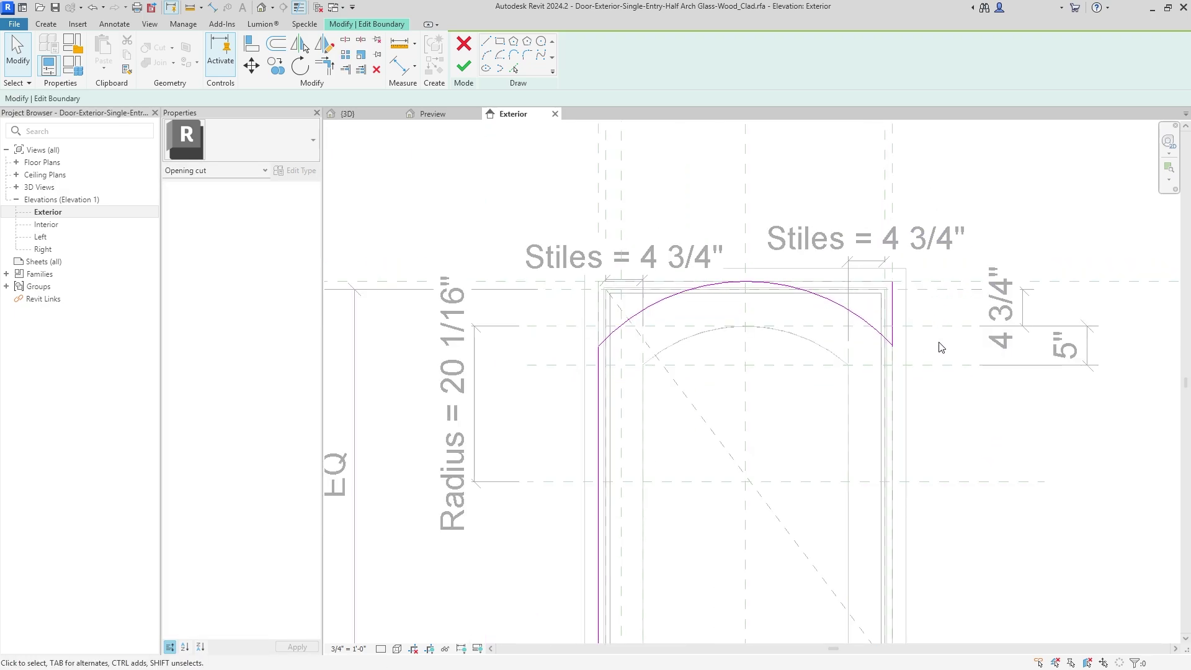
scroll(940, 346, up, 1)
key(ctrl+z)
key(ctrl+z)
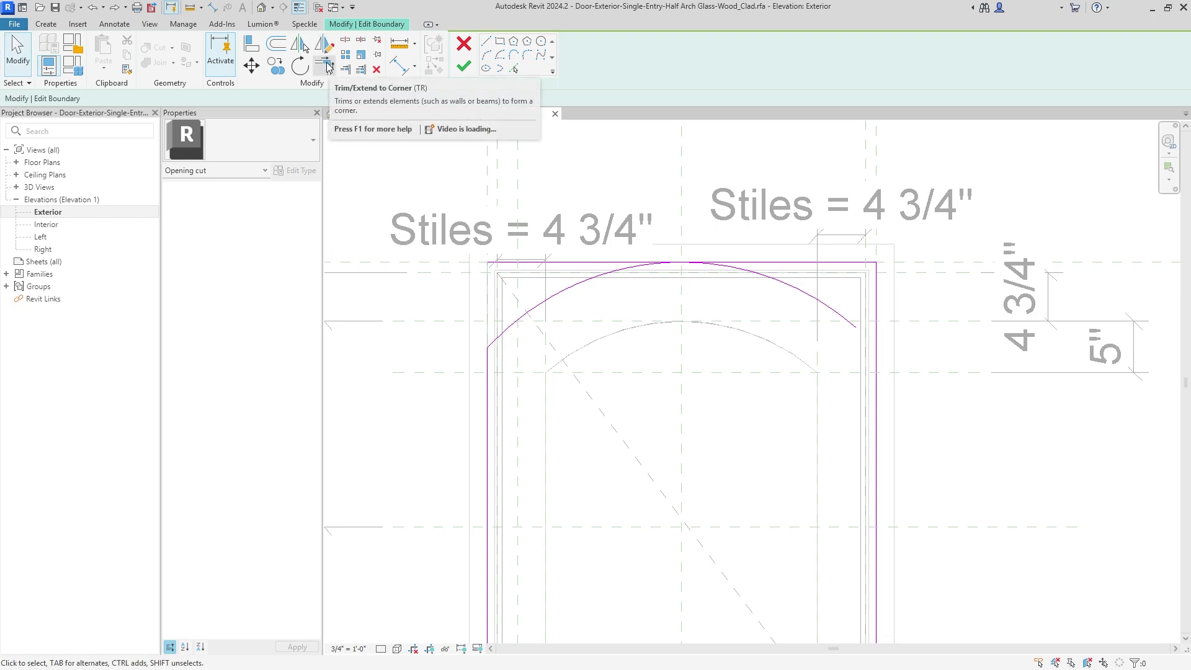
Trim the arc to the right side line, delete the flat top line, and finish the sketch
click(325, 65)
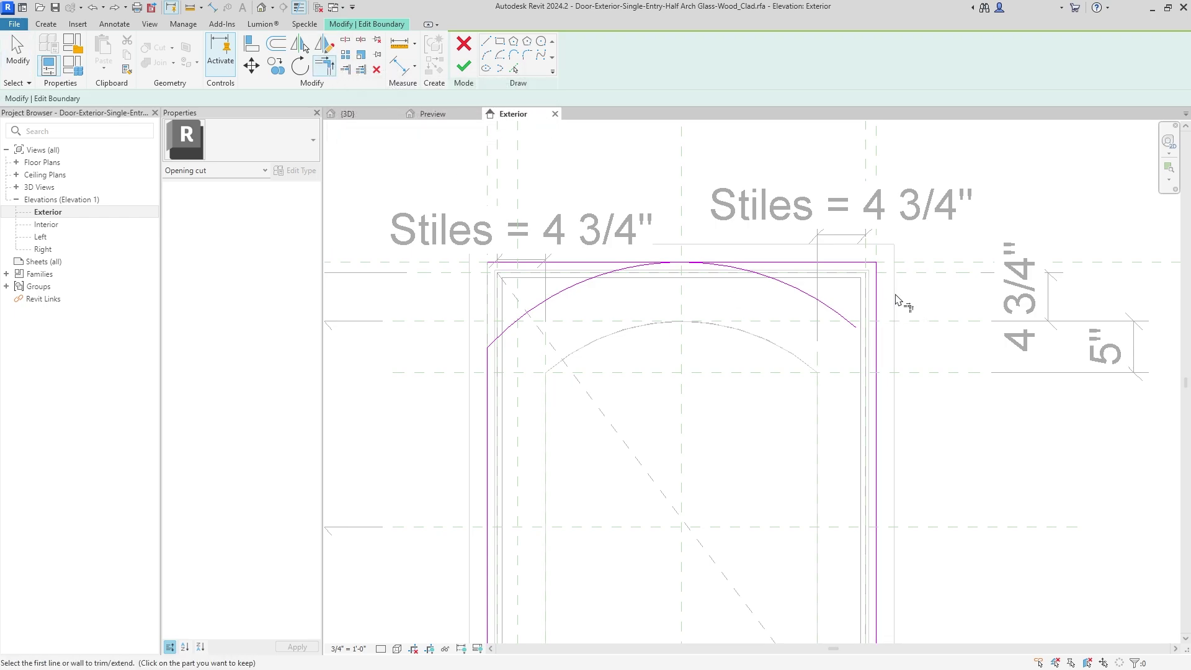
click(879, 360)
click(855, 329)
key(Escape)
click(840, 263)
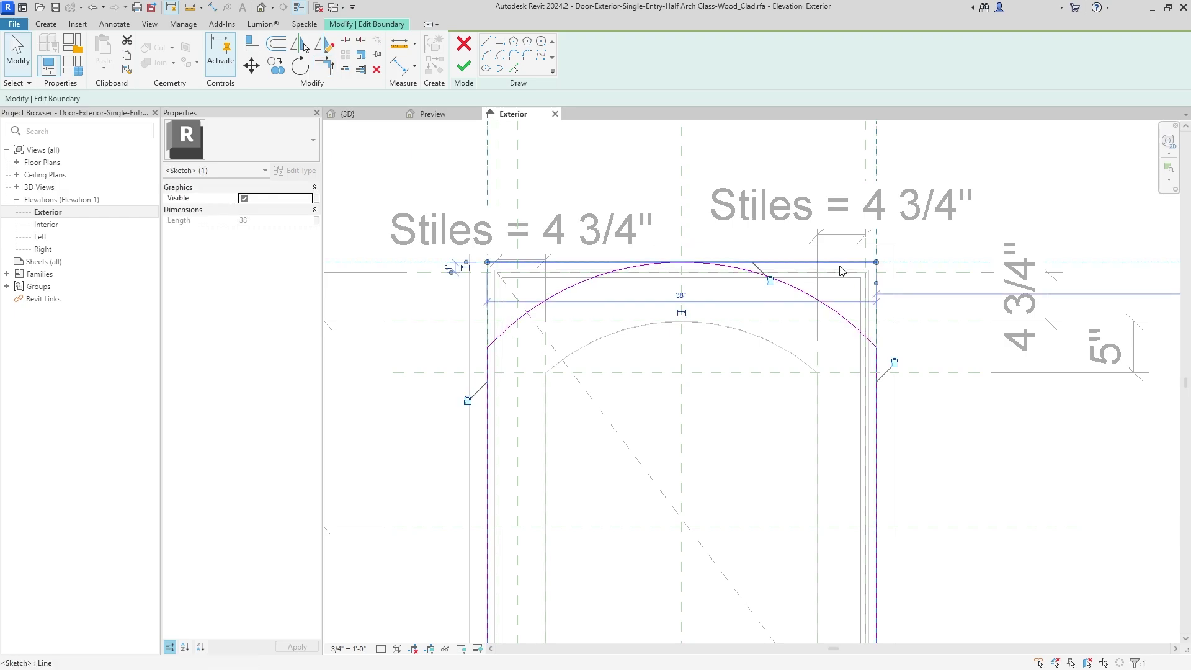
key(Delete)
scroll(840, 266, down, 3)
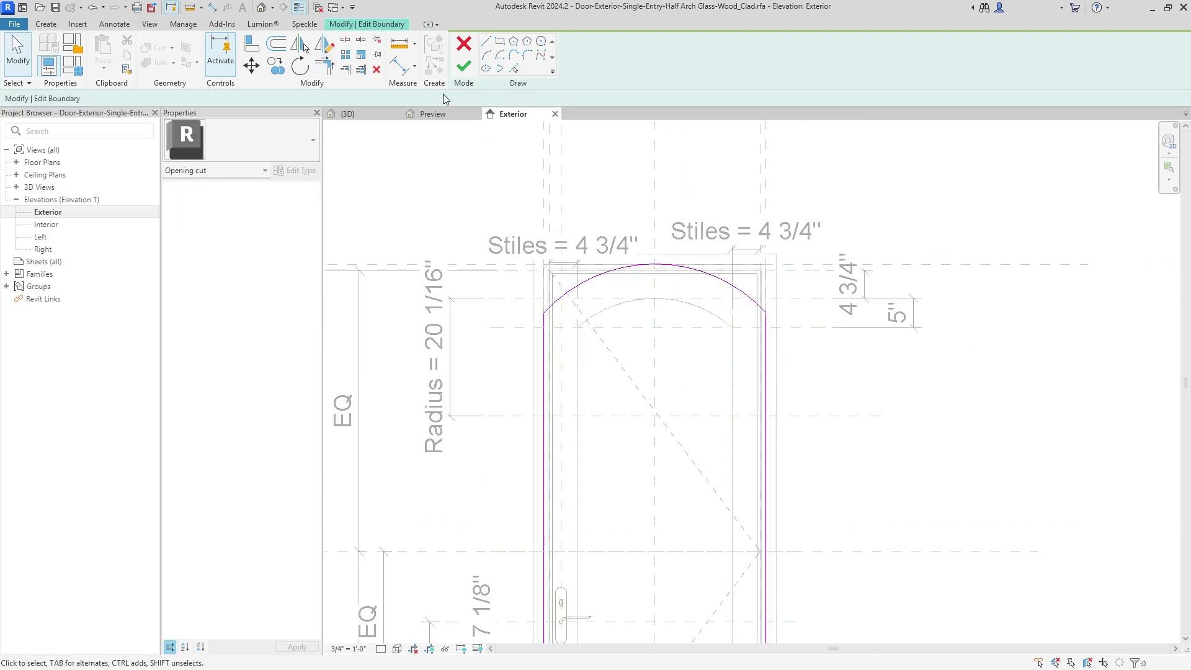
click(464, 65)
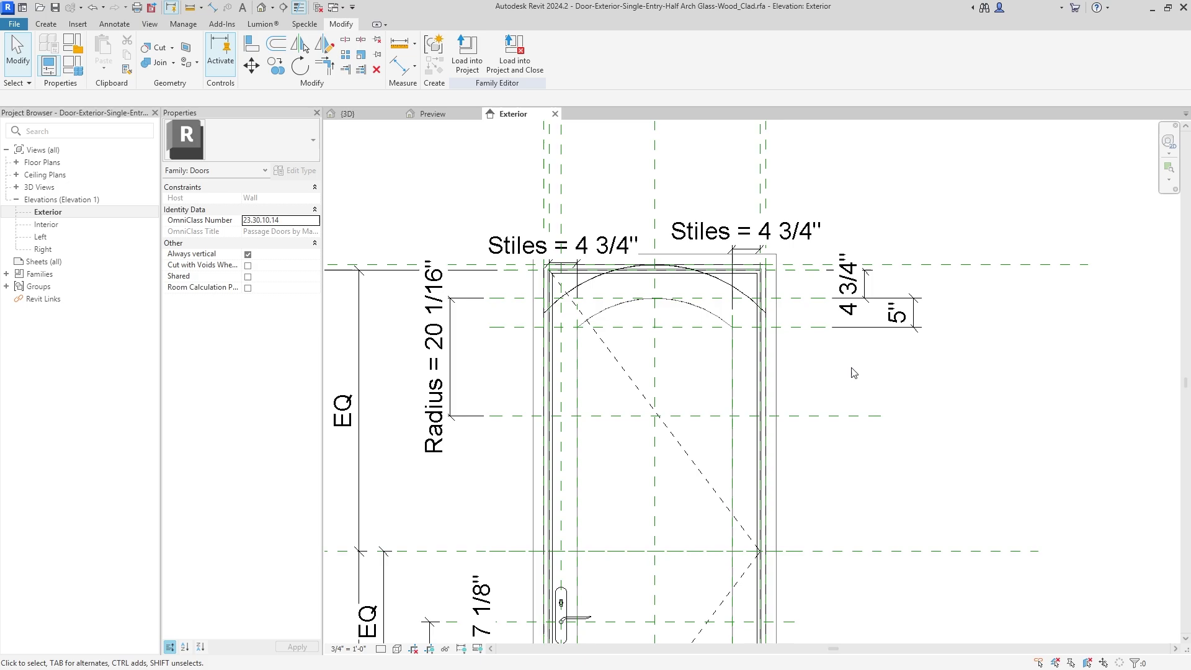
Save the door family as Door-Exterior-Single-Entry-Half Arch Glass-Wood_Clad ARCH.rfa
click(513, 62)
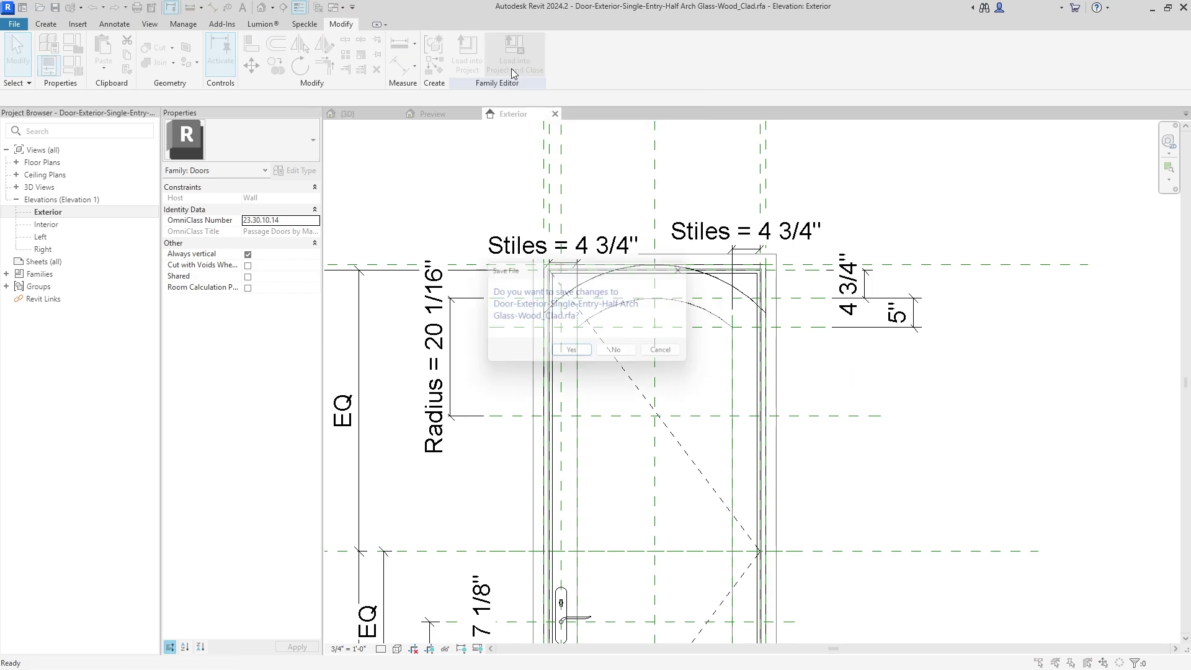
click(573, 355)
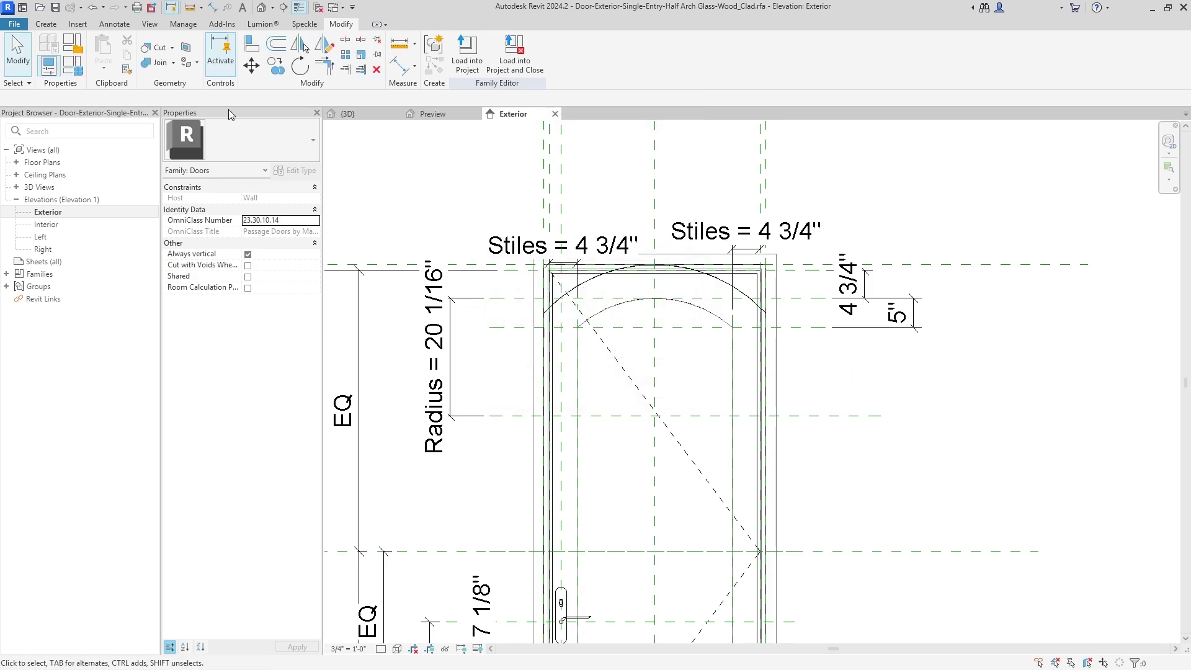
click(13, 24)
mouse_move(26, 169)
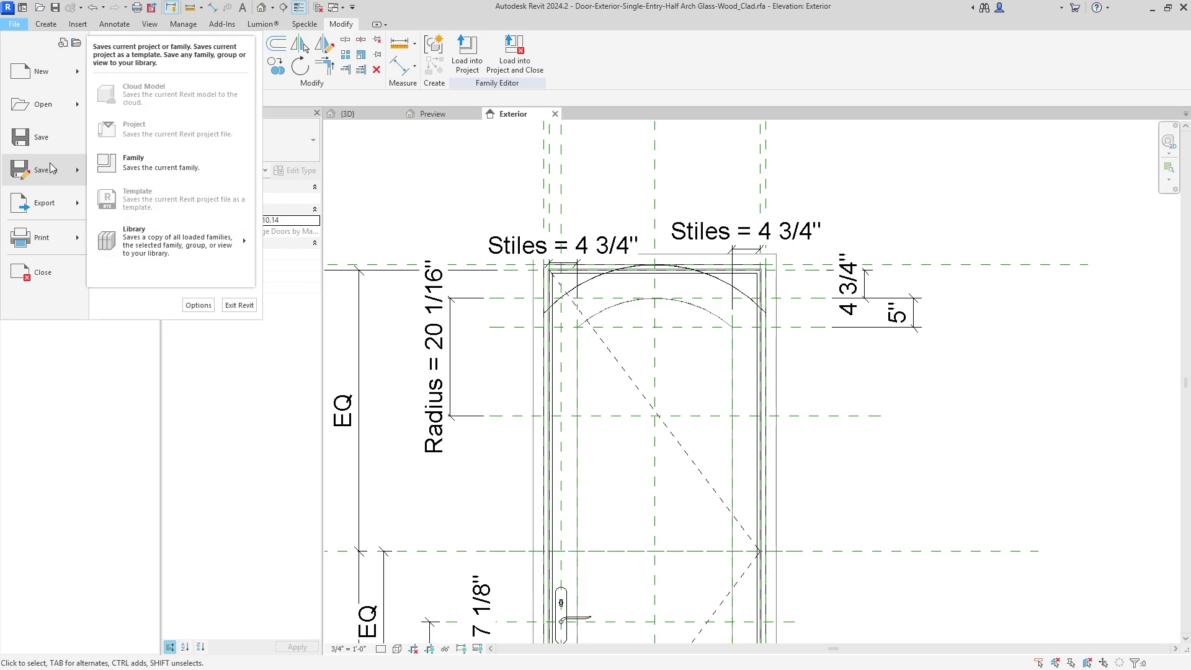
click(174, 166)
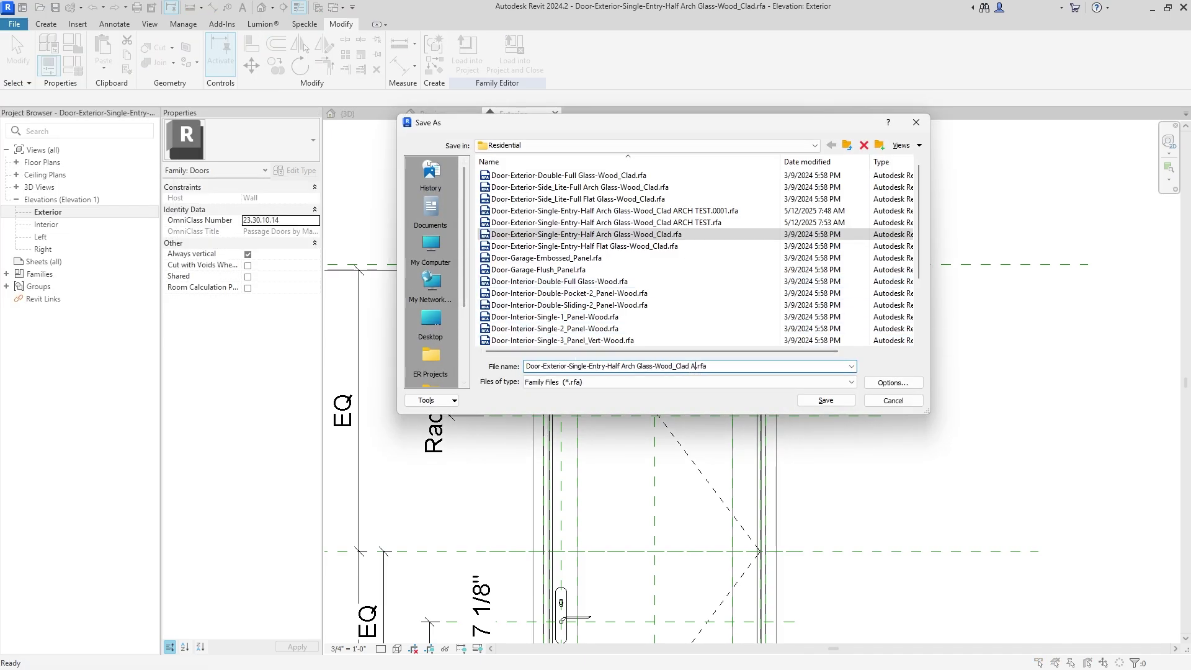
key(Return)
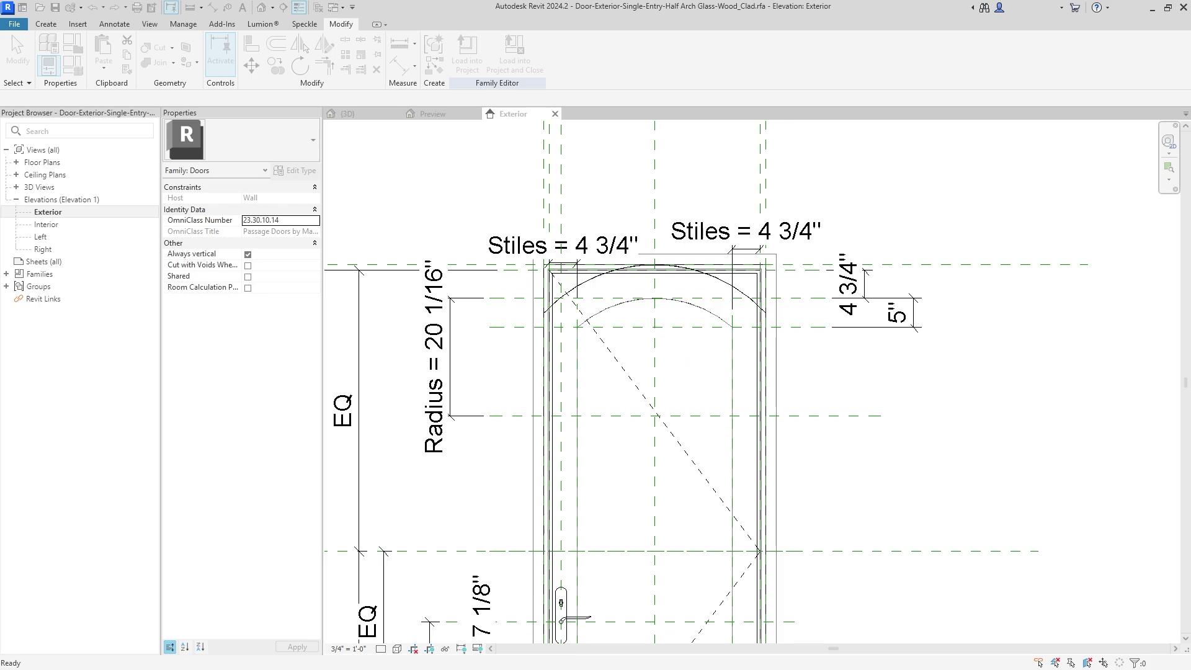
Load the ARCH family into the project and place it in the wall beside the existing door
click(468, 57)
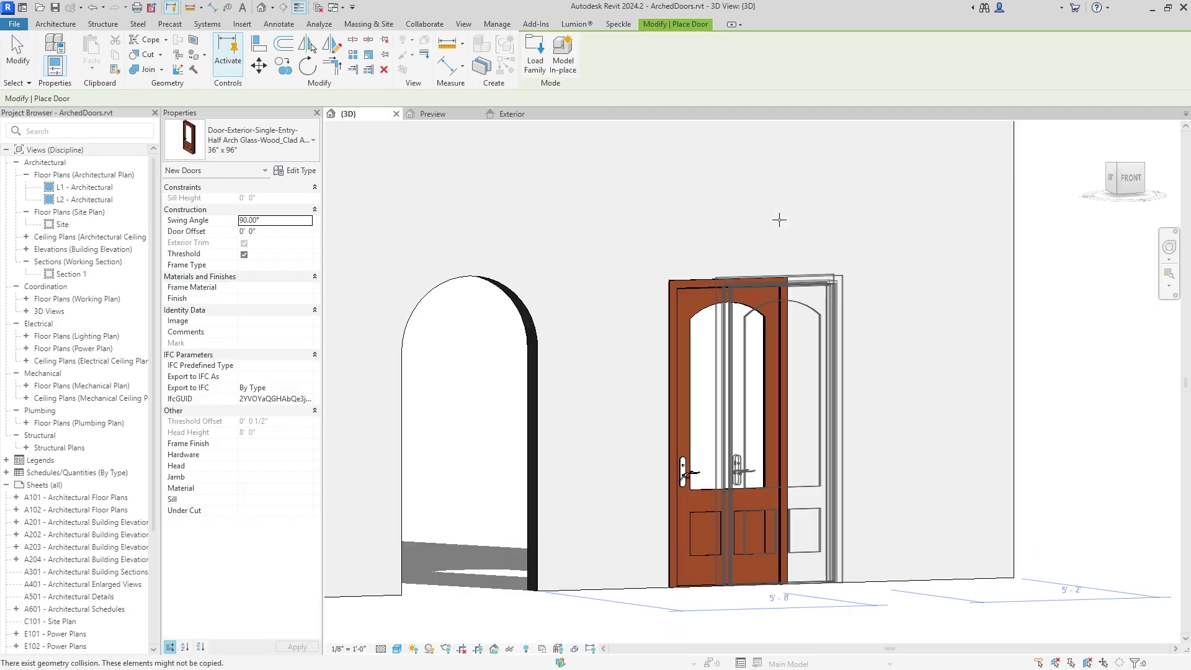
click(884, 400)
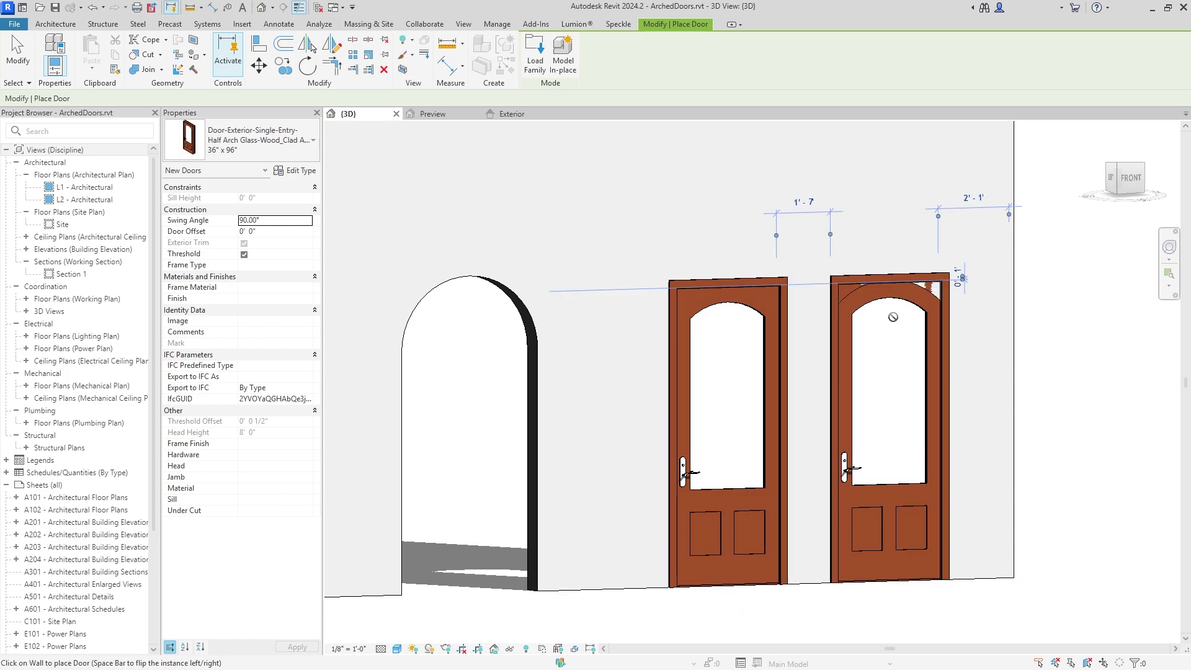
key(Escape)
scroll(936, 292, up, 3)
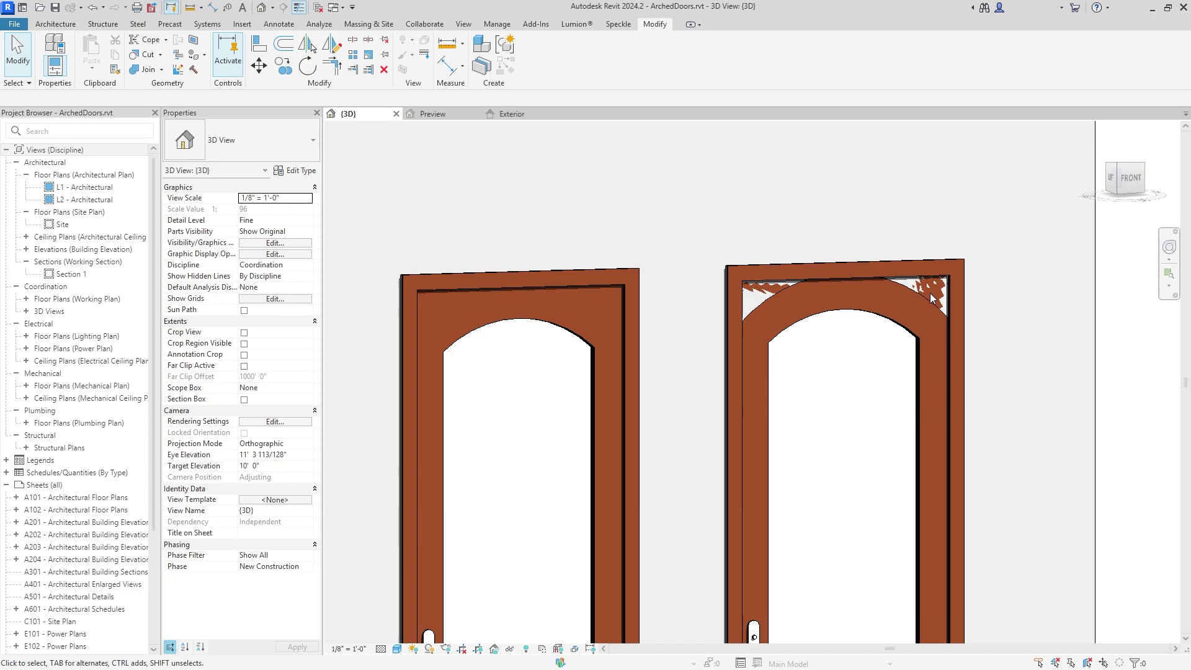
In the Exterior elevation, select the door panel extrusion and edit its sketch
click(527, 119)
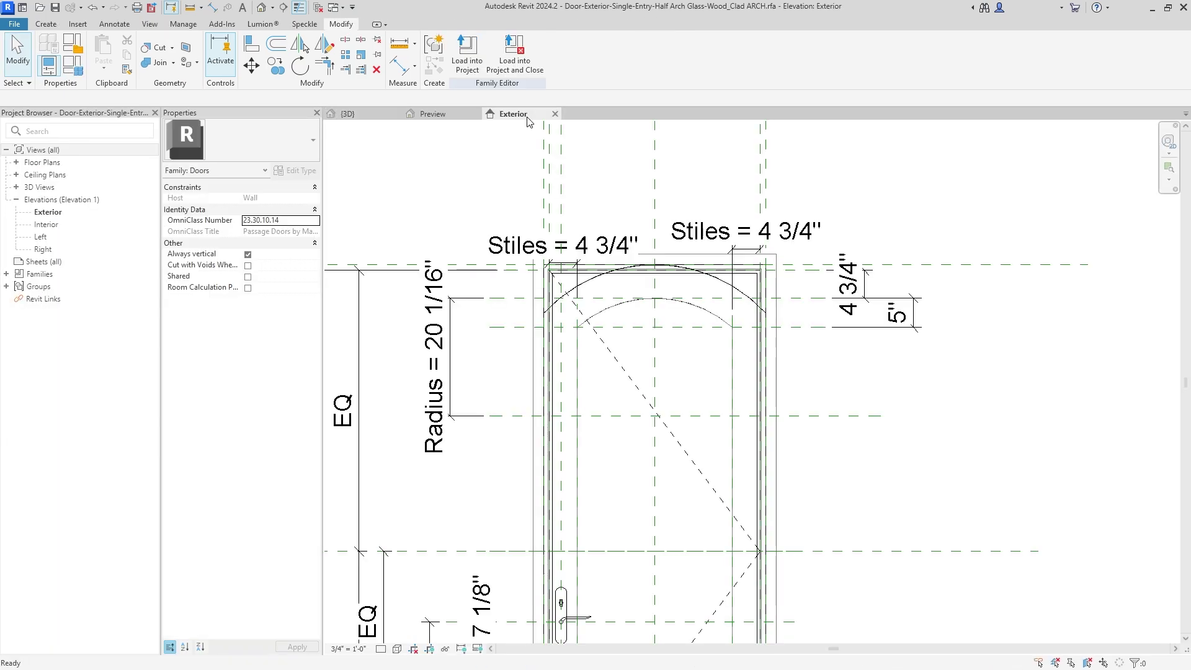
scroll(627, 296, down, 2)
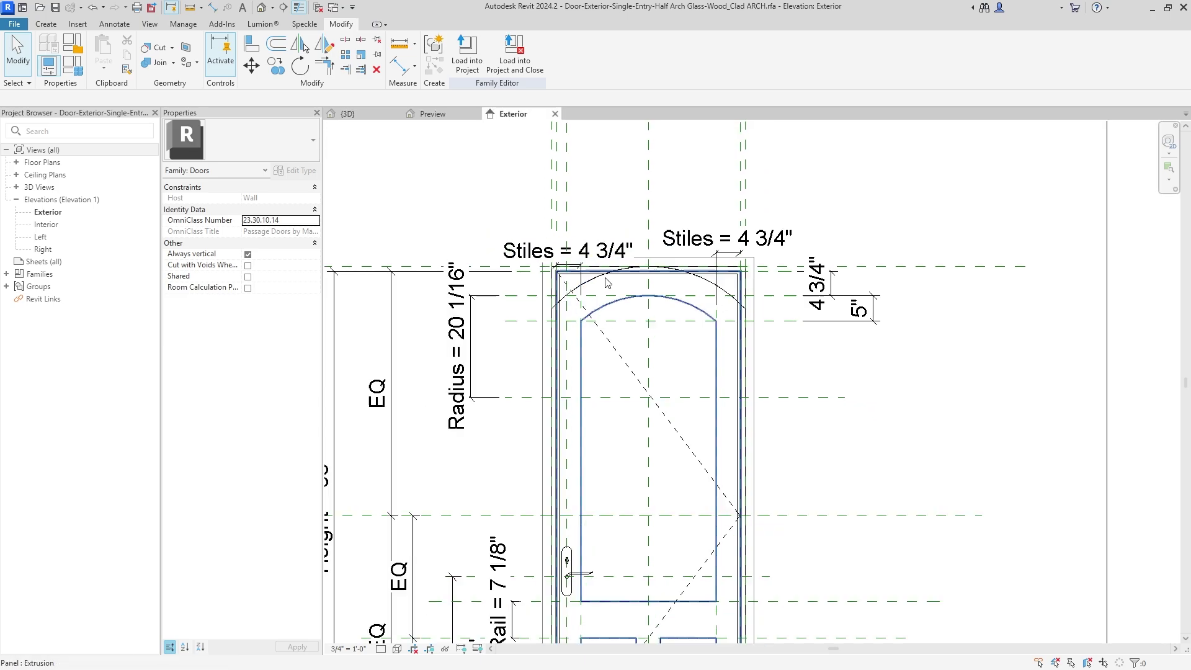
click(630, 300)
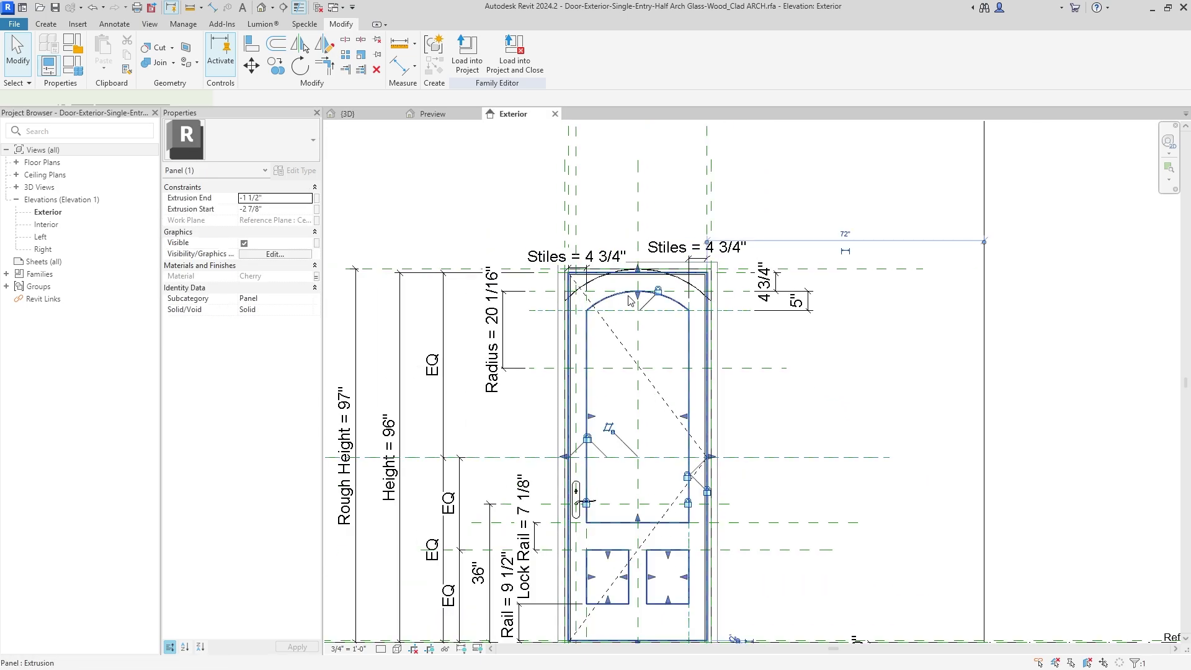
key(Escape)
click(566, 275)
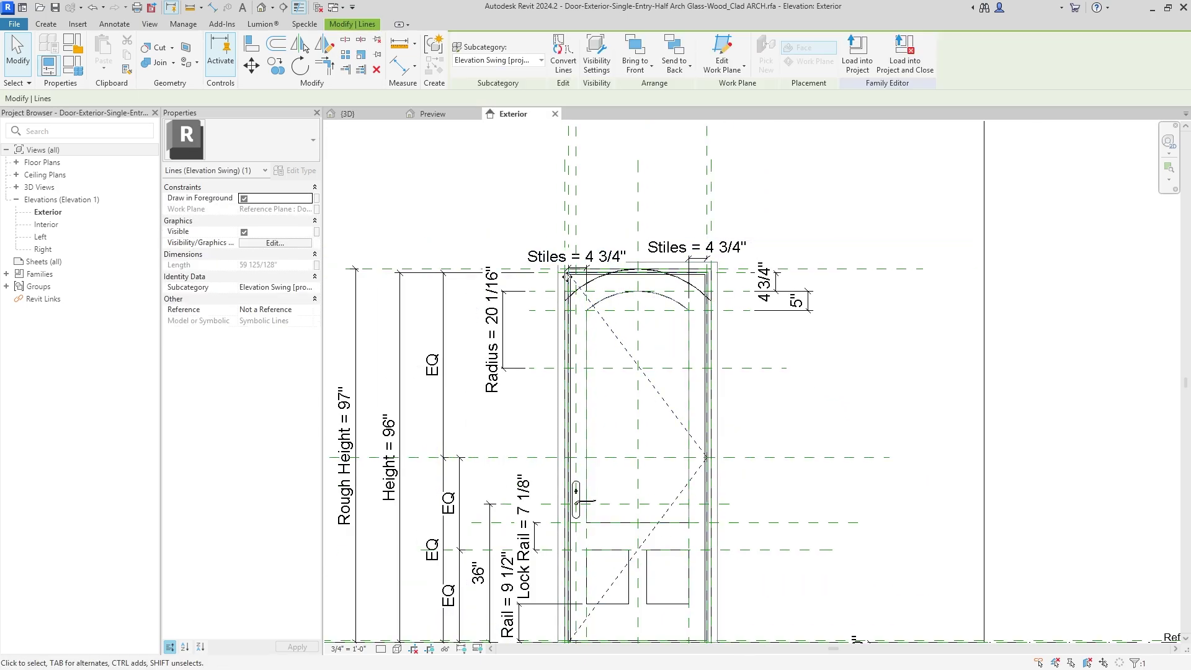
key(Escape)
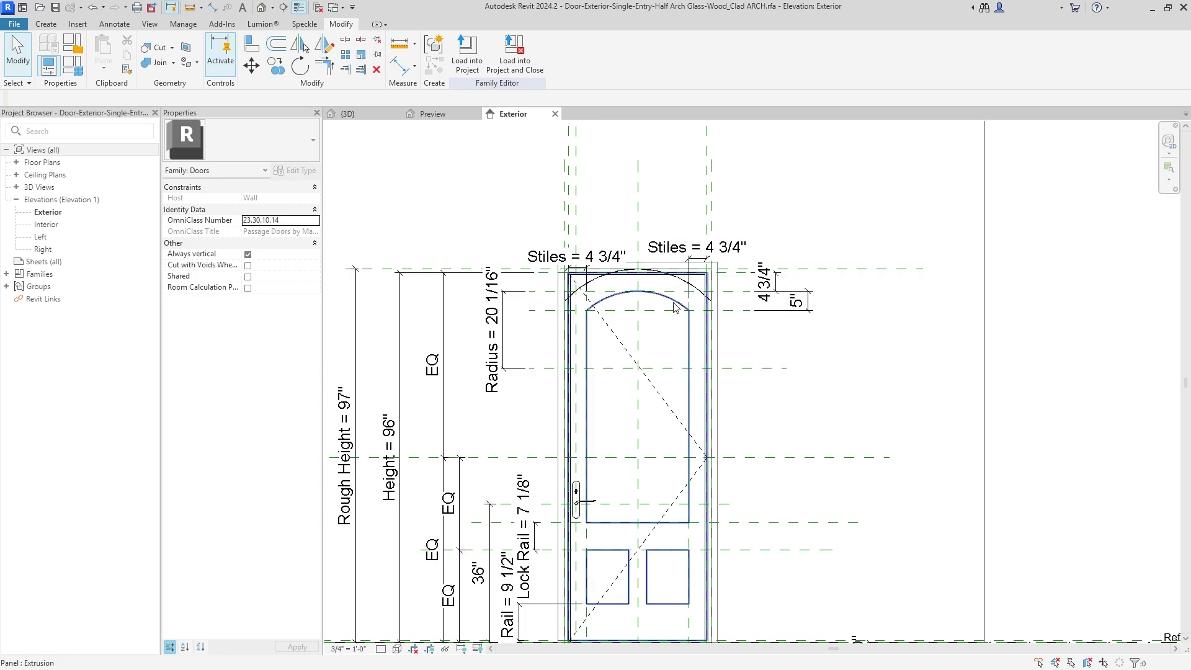
click(592, 291)
click(469, 56)
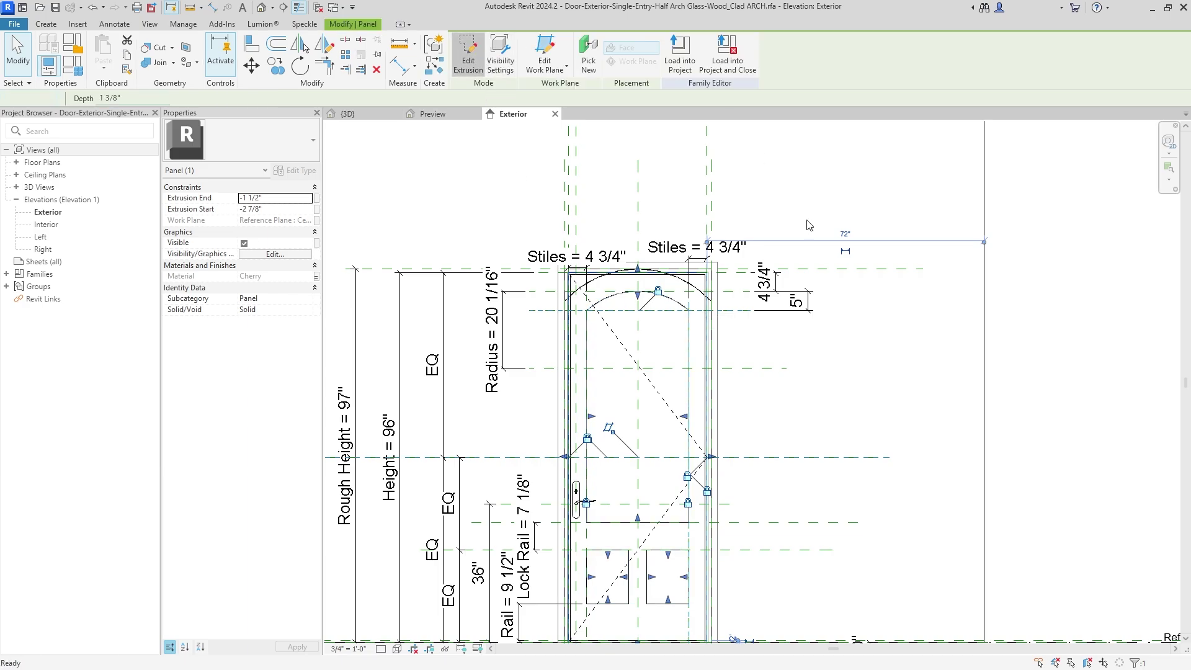
scroll(595, 289, up, 3)
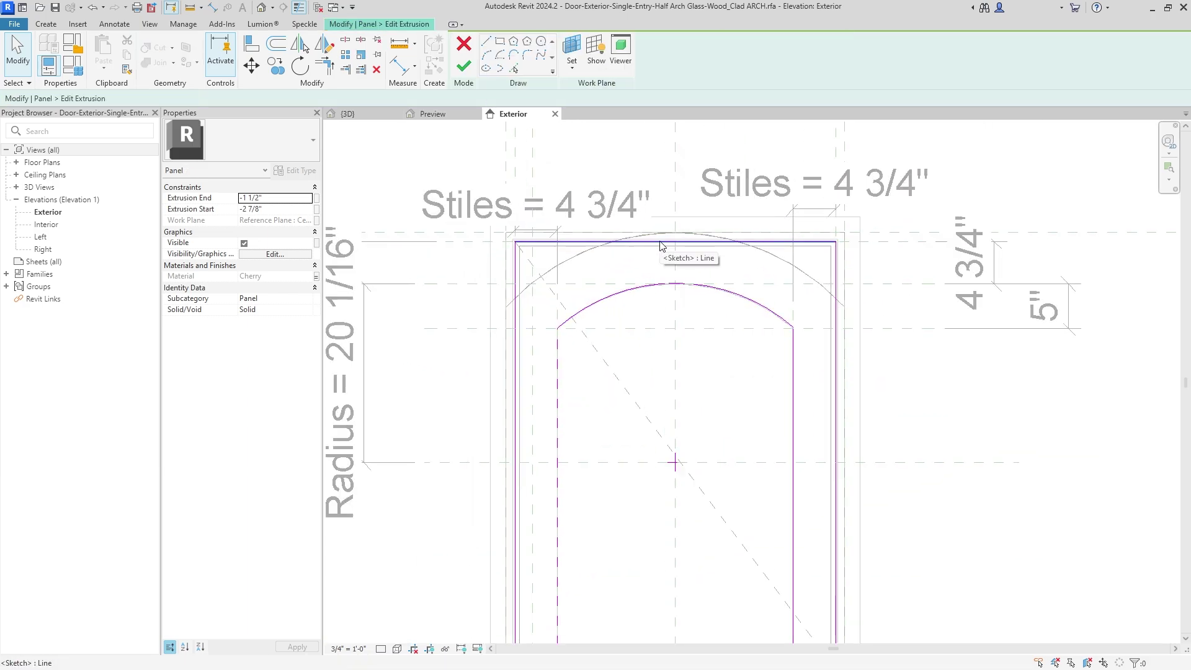
scroll(515, 359, up, 3)
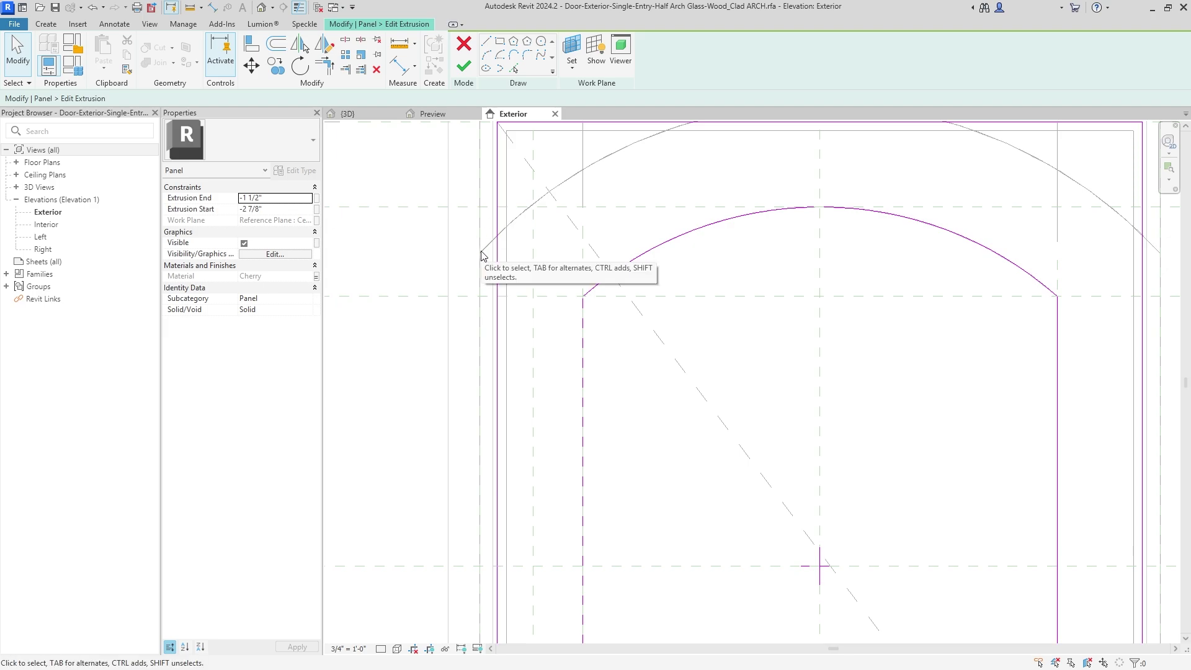
Copy the outer arch arc into the panel sketch with Pick Lines
key(l)
key(i)
scroll(496, 282, up, 2)
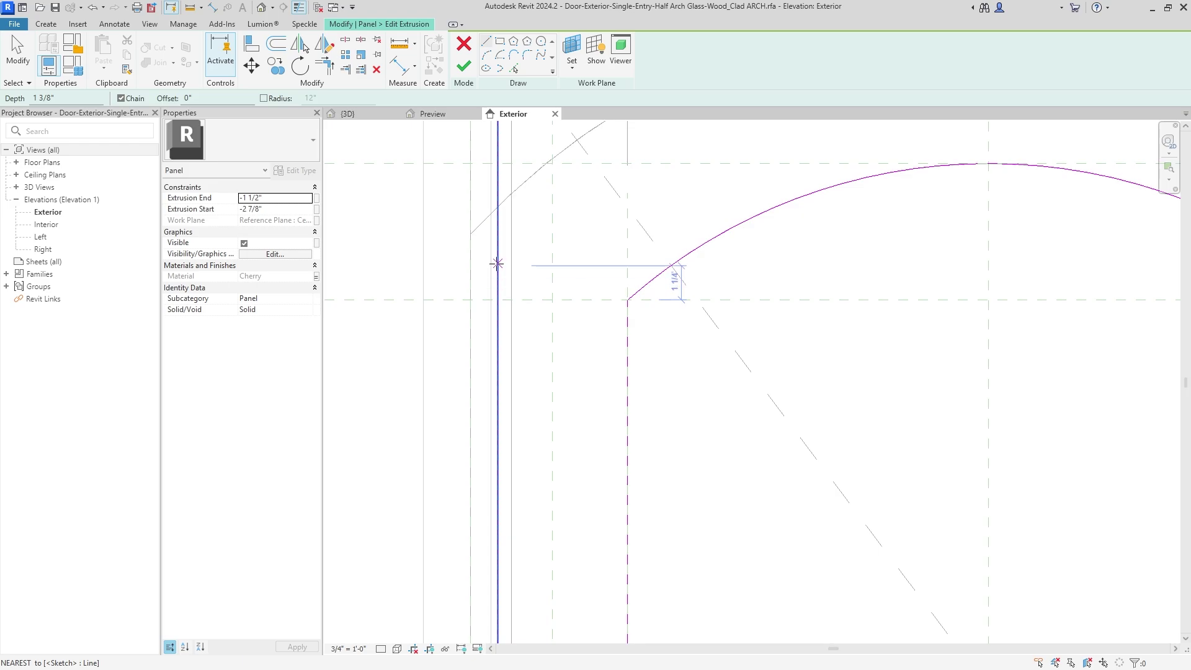
click(497, 264)
key(Escape)
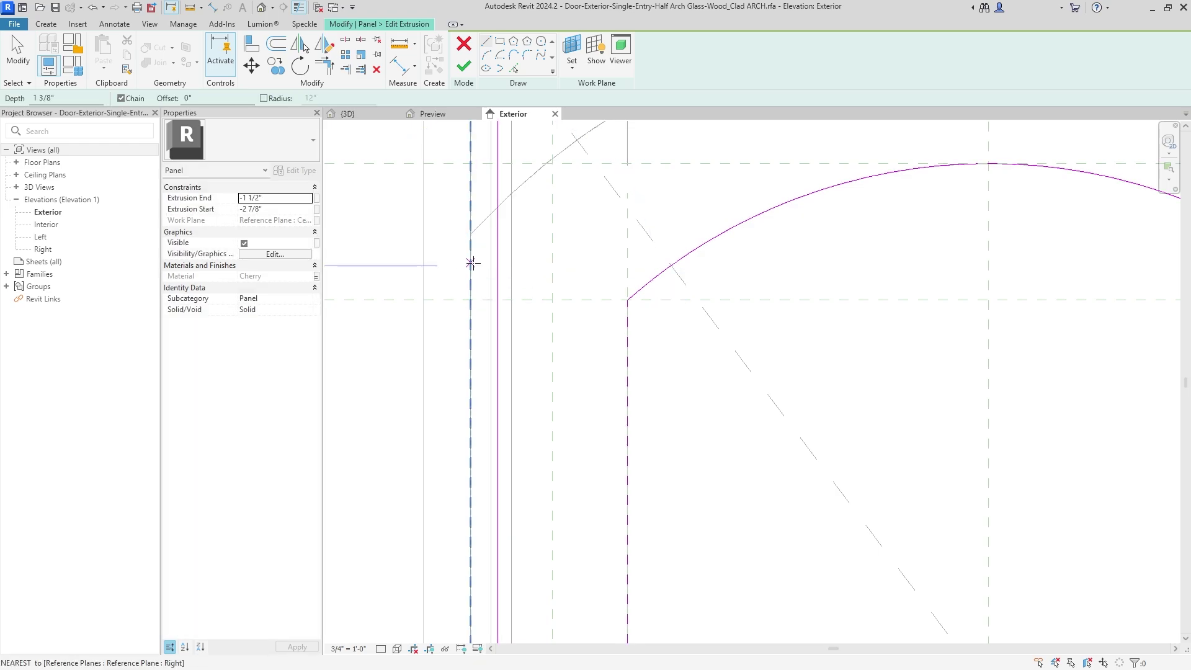
scroll(493, 259, down, 3)
key(Escape)
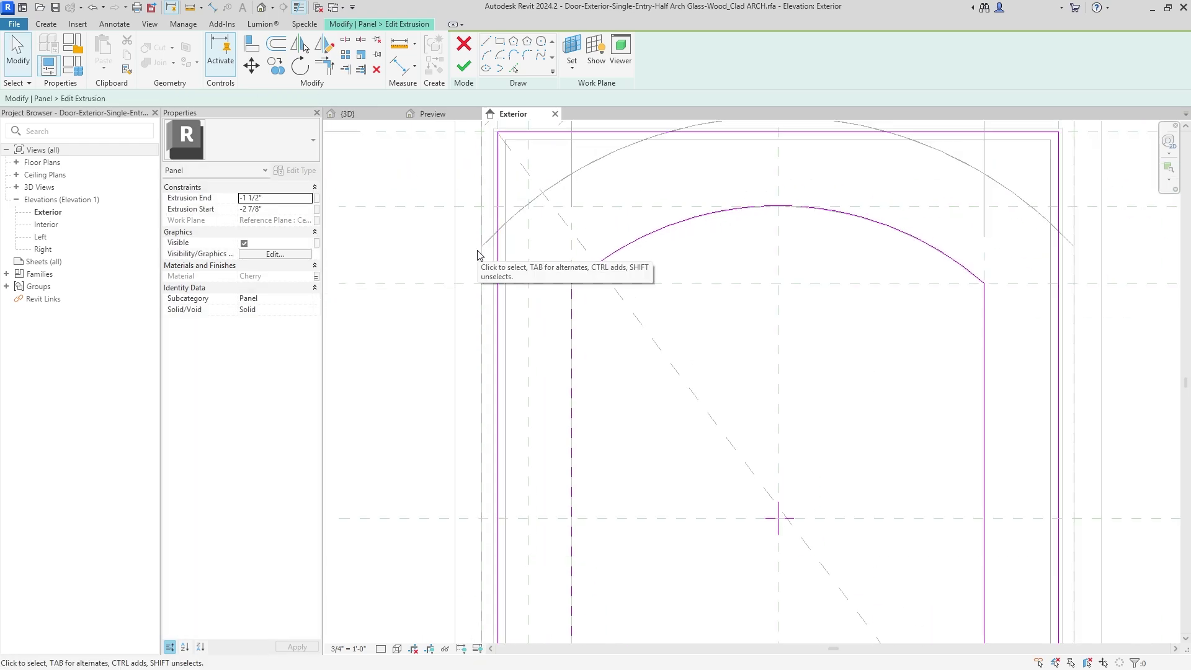
middle_drag(609, 216, 615, 261)
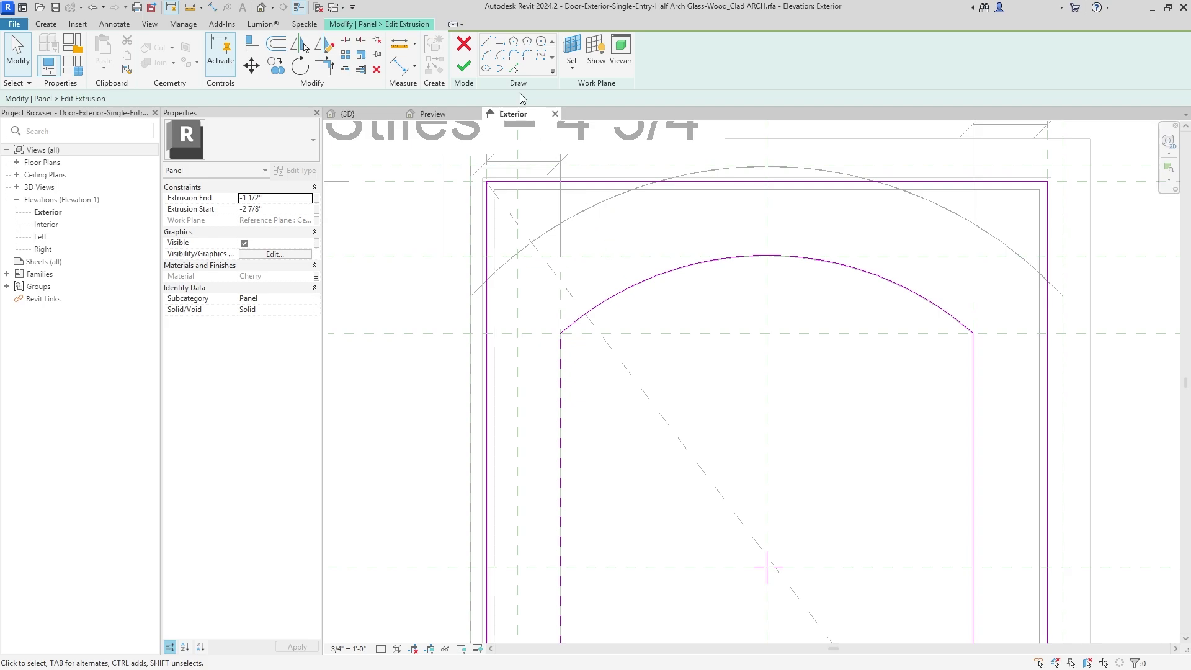
click(514, 68)
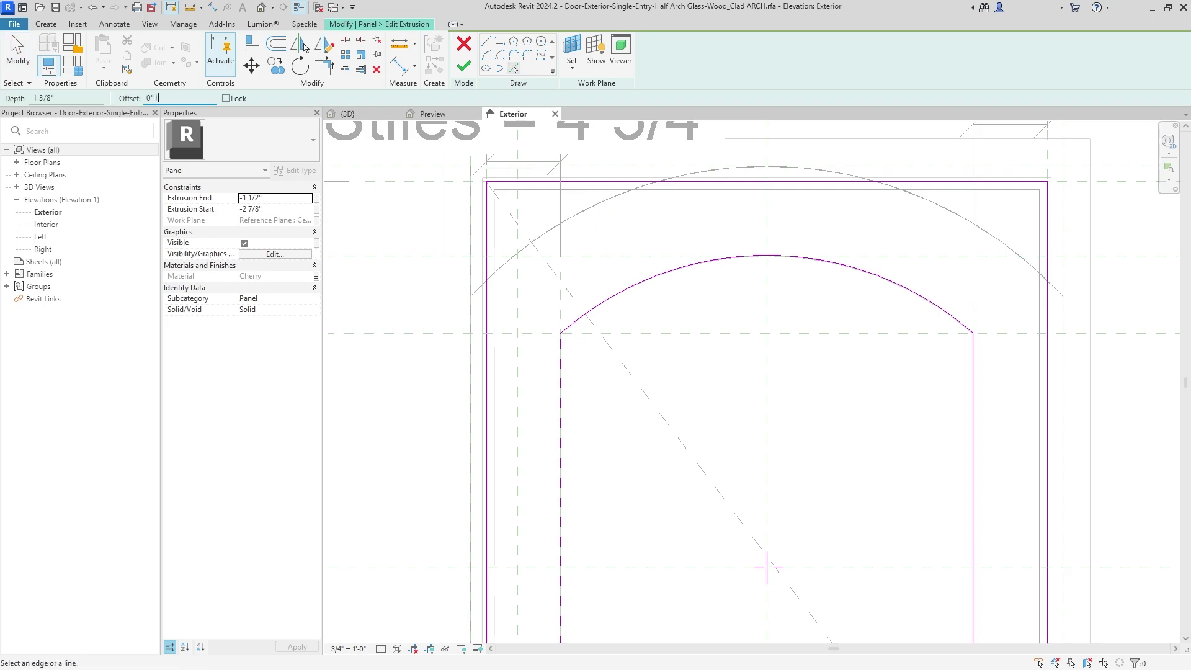
click(566, 231)
key(Escape)
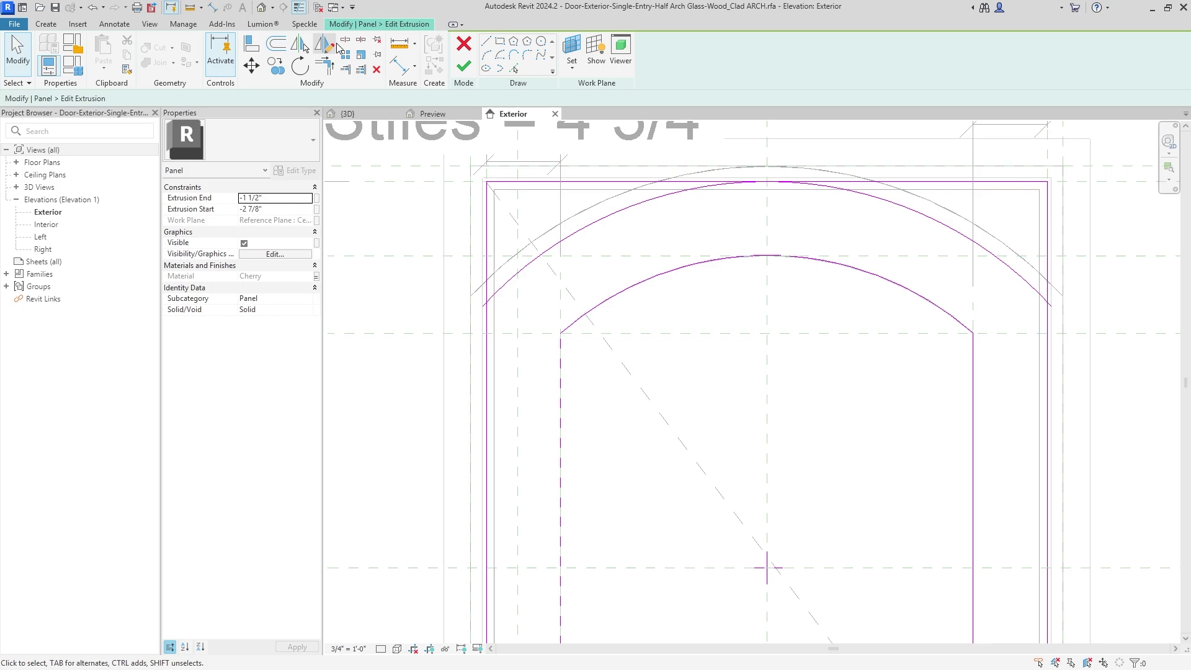
Trim the panel sketch lines into corners with the arc and finish the extrusion edit
click(323, 65)
scroll(546, 323, up, 4)
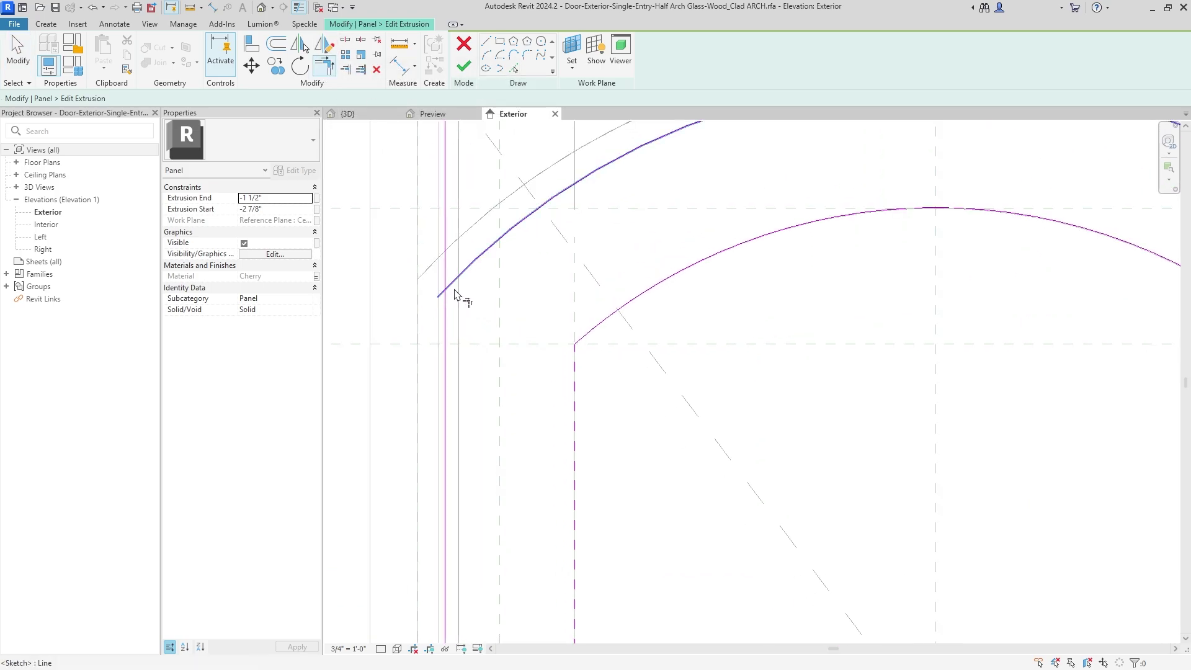
scroll(456, 299, down, 4)
scroll(640, 279, up, 5)
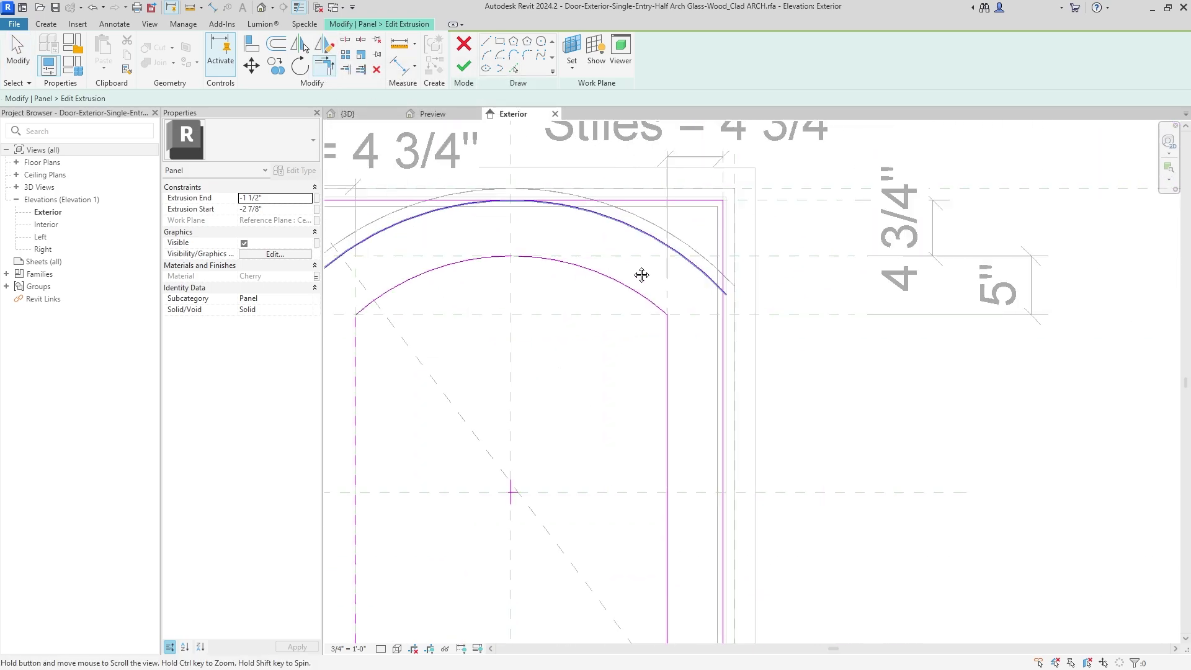
scroll(708, 330, down, 2)
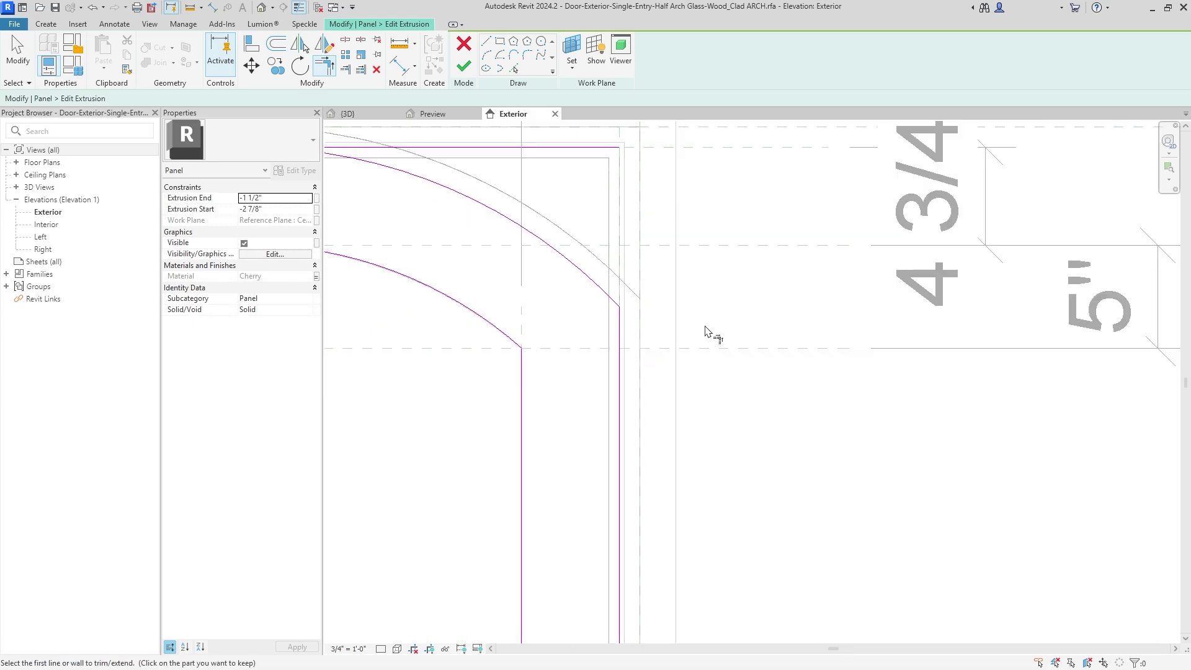
middle_drag(708, 330, 738, 295)
key(Escape)
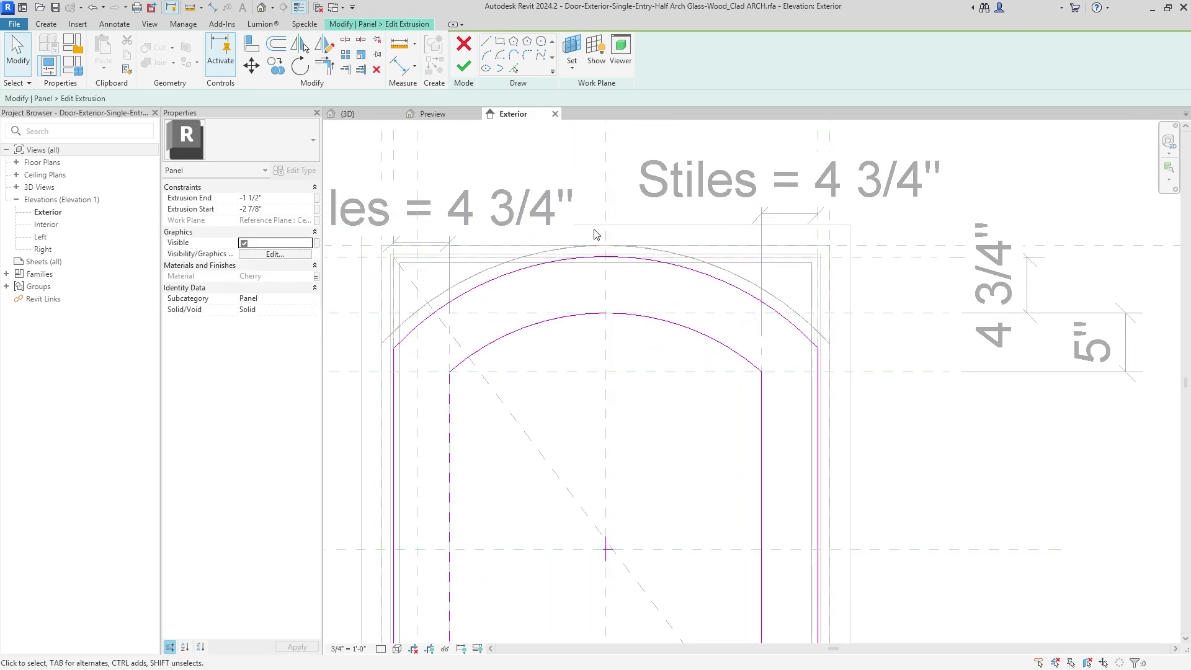
click(464, 66)
scroll(644, 316, down, 2)
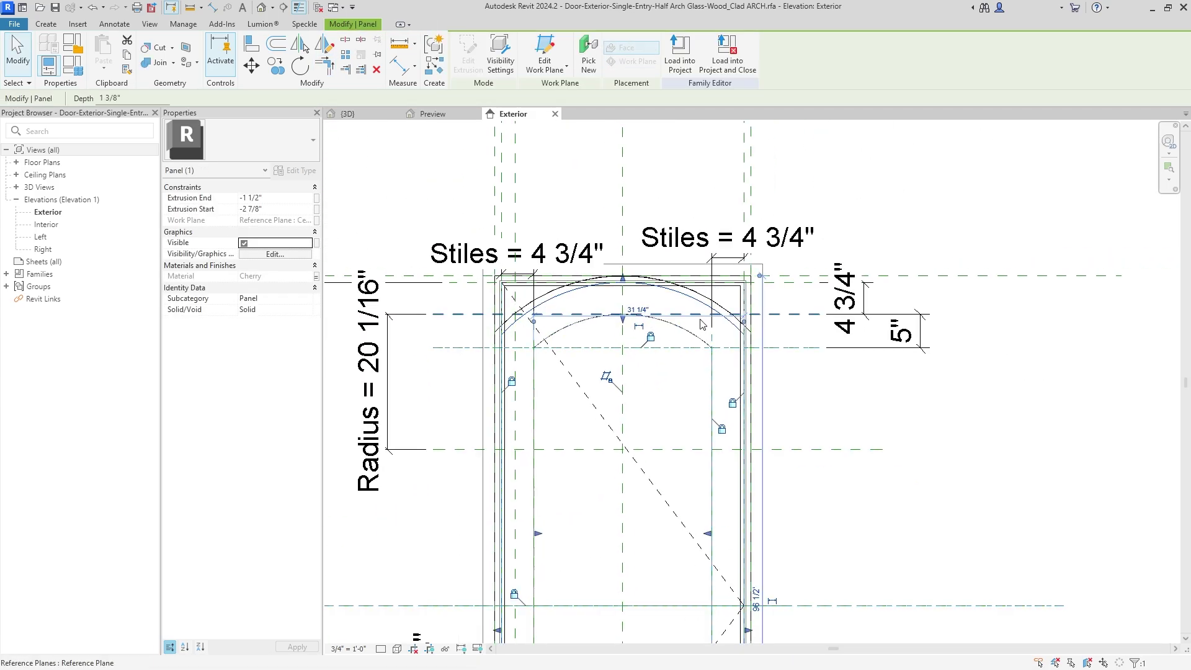
Edit the frame sweep's path and pick the outer arch arc as its path
click(741, 310)
click(464, 56)
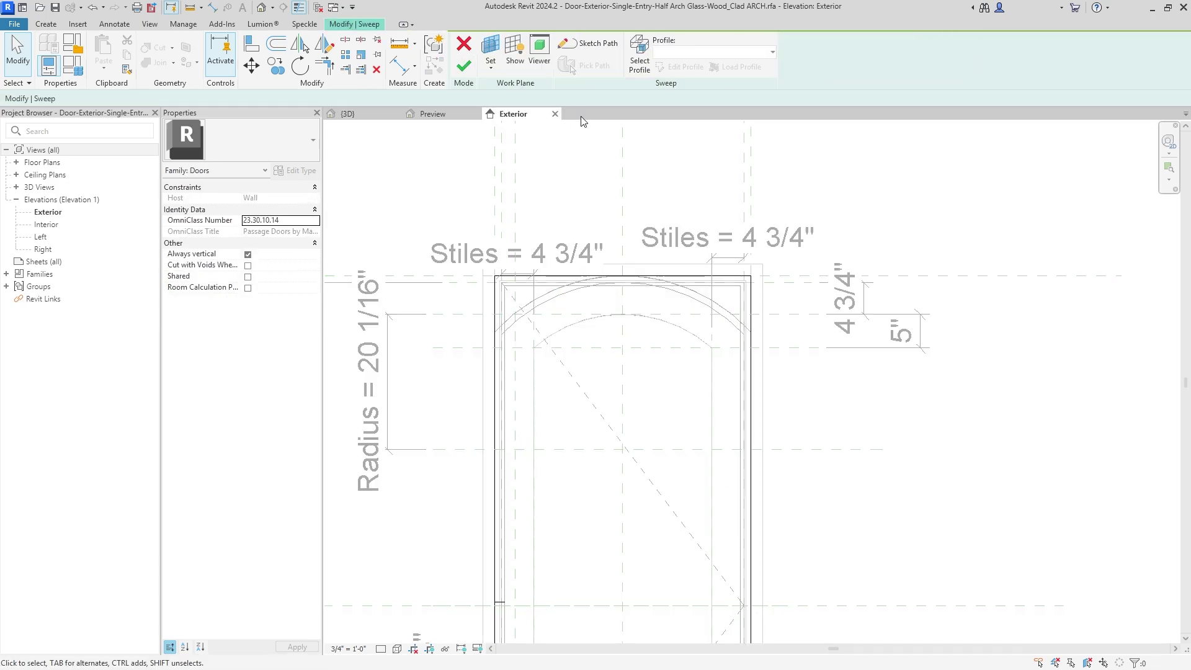
click(590, 47)
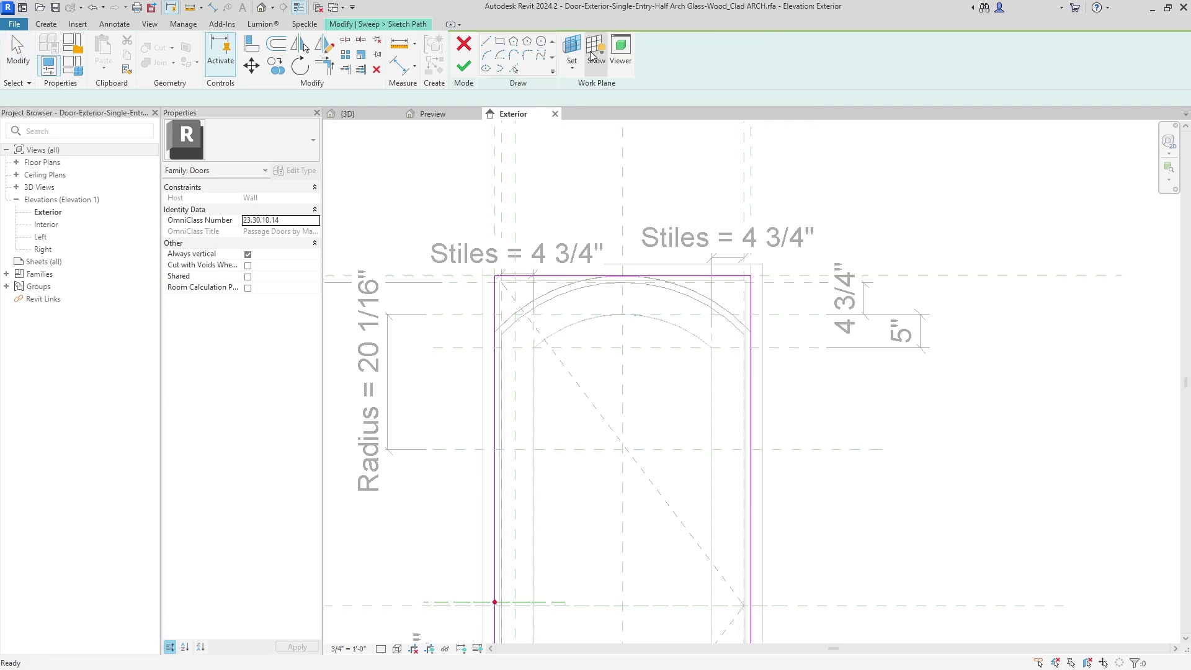
scroll(504, 315, up, 2)
scroll(520, 366, up, 2)
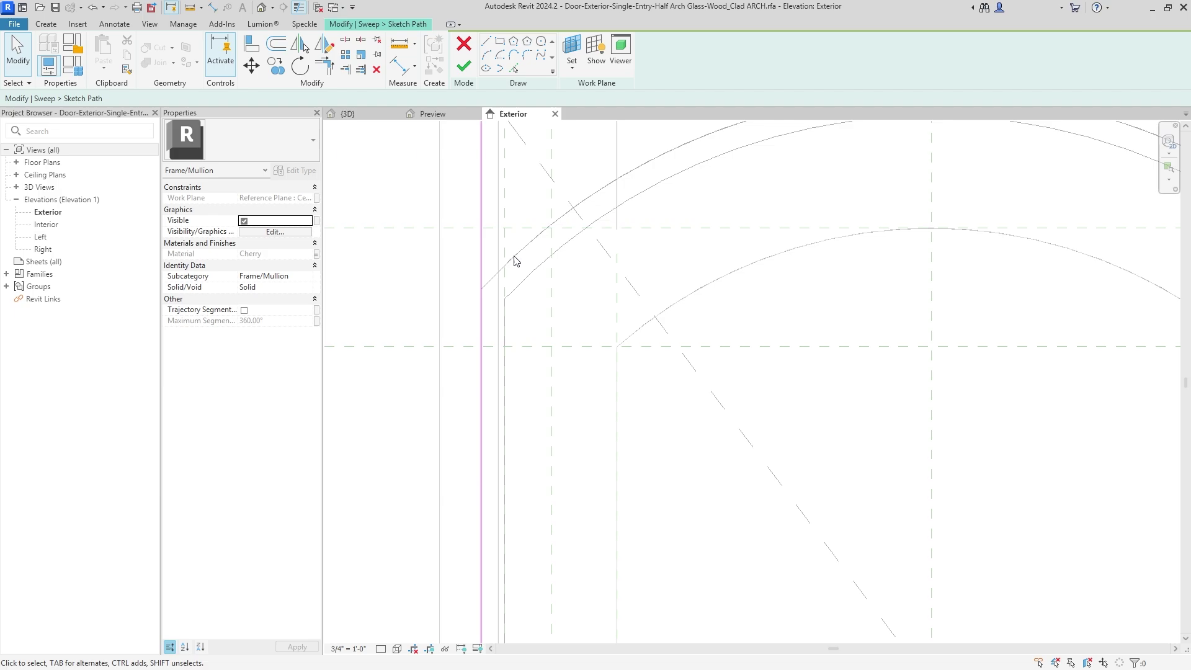
scroll(505, 269, down, 3)
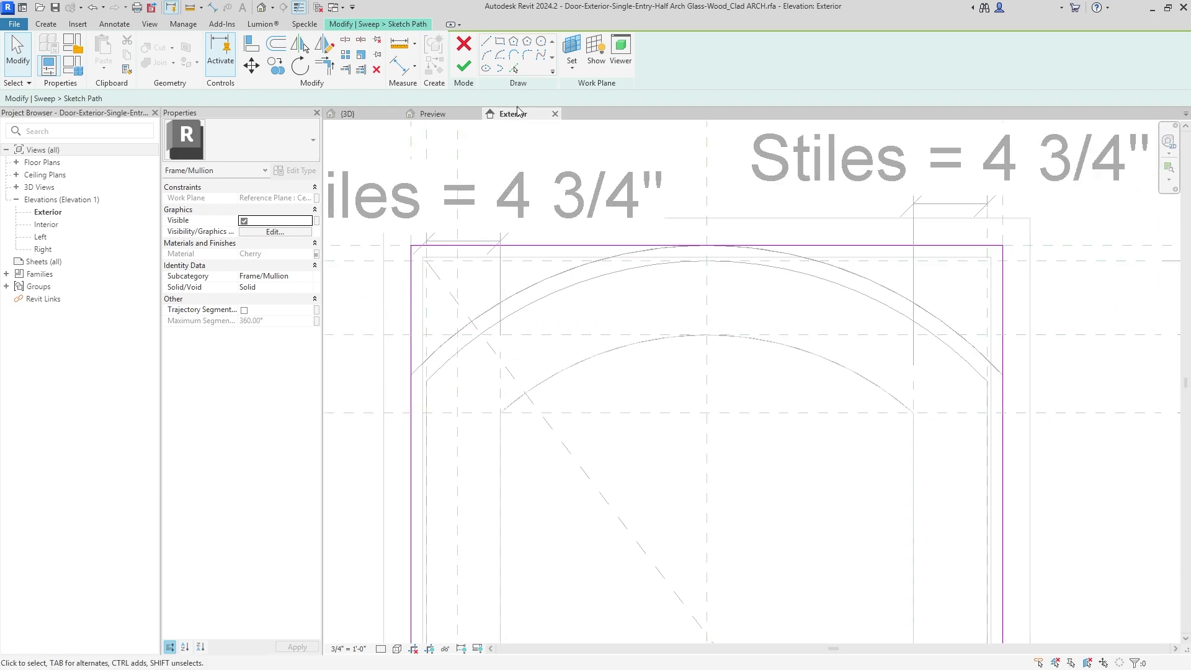
click(514, 68)
click(472, 325)
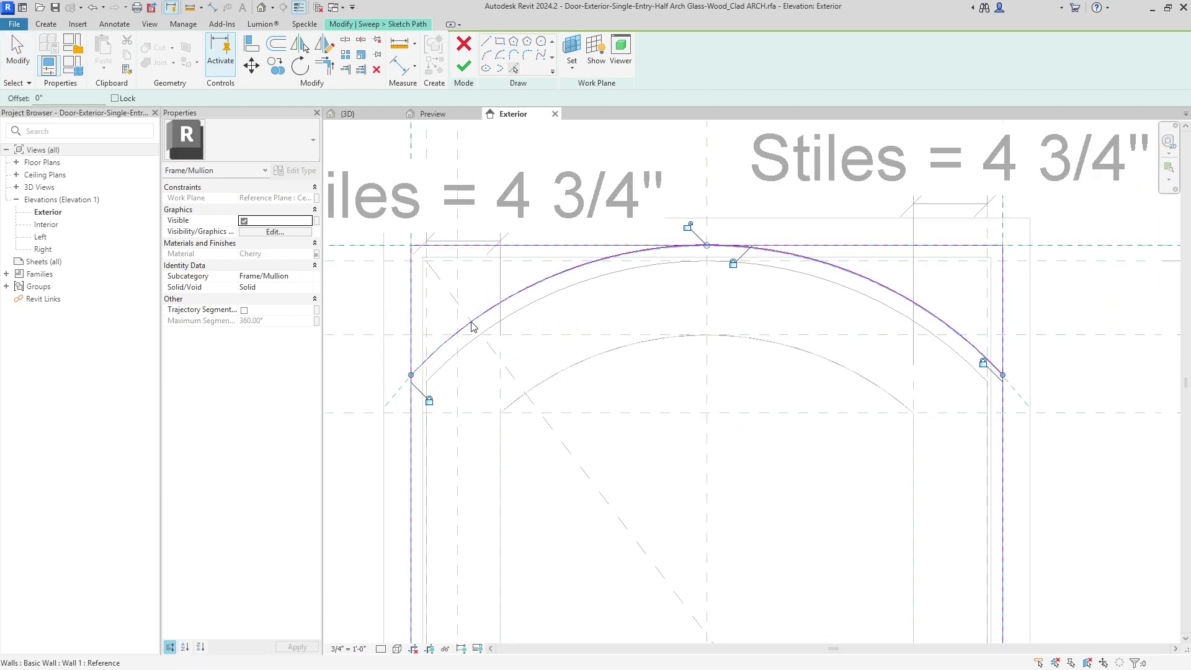
key(Escape)
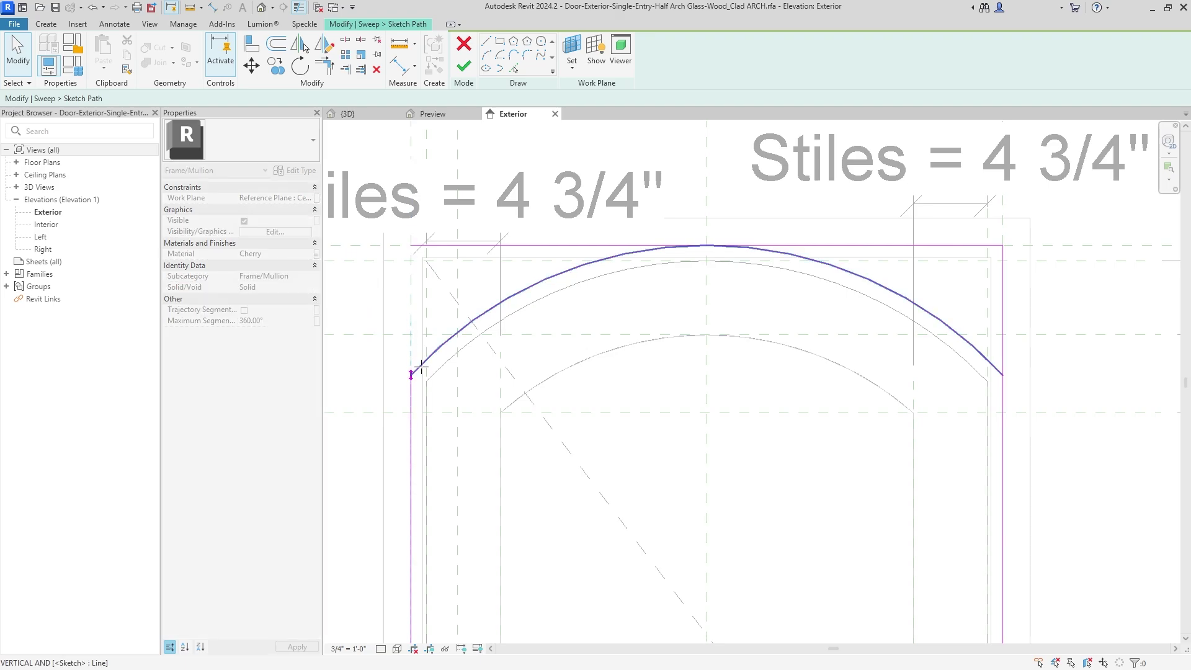
Snap the arc's right end to the plane intersection, then finish the path and sweep
click(421, 367)
mouse_move(1003, 374)
mouse_down()
mouse_move(1004, 335)
mouse_move(1003, 373)
mouse_up()
click(978, 257)
key(Escape)
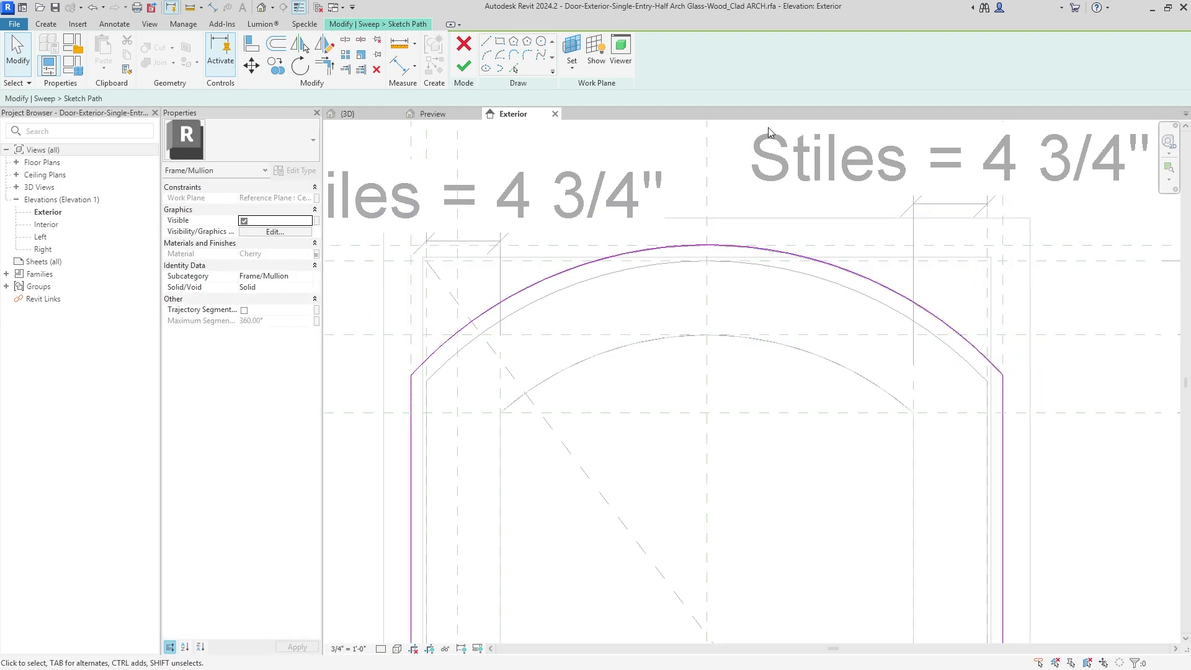
click(462, 66)
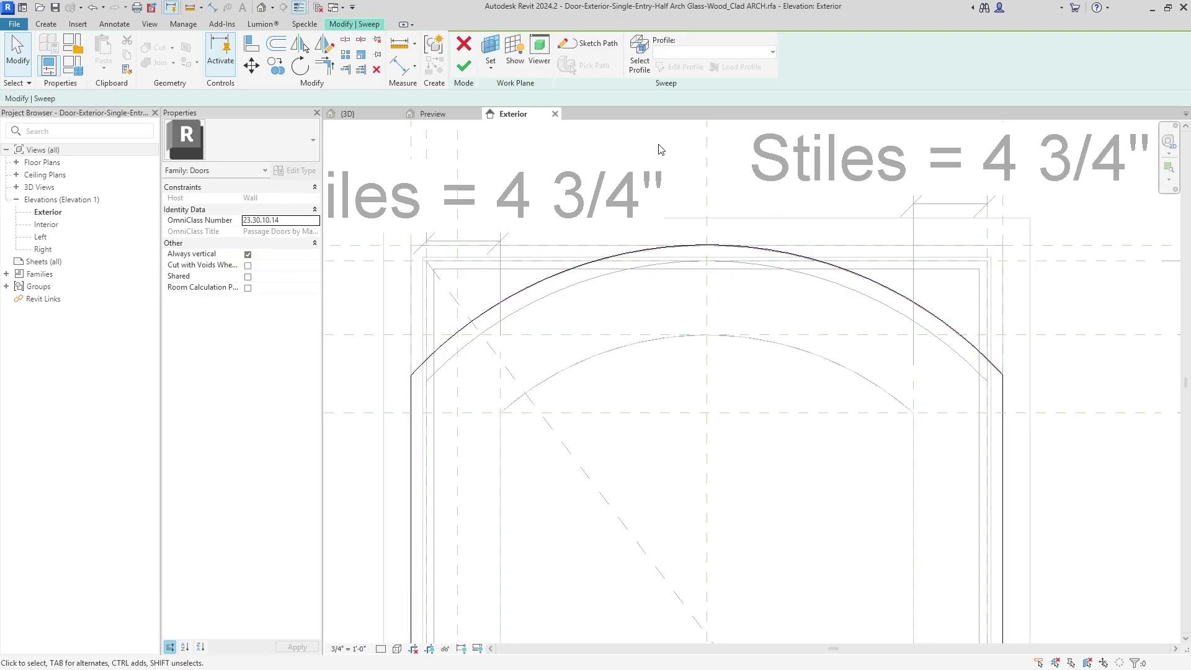
click(470, 74)
Select the trim casing sweep and open its path sketch for editing
scroll(853, 271, down, 4)
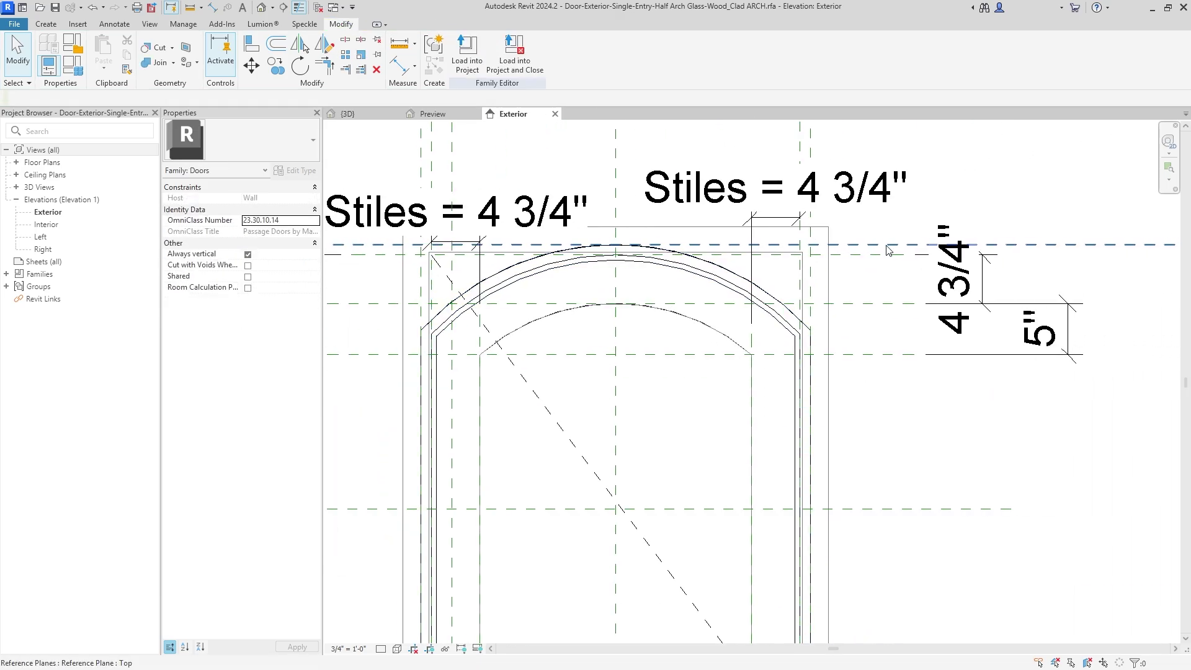
click(850, 271)
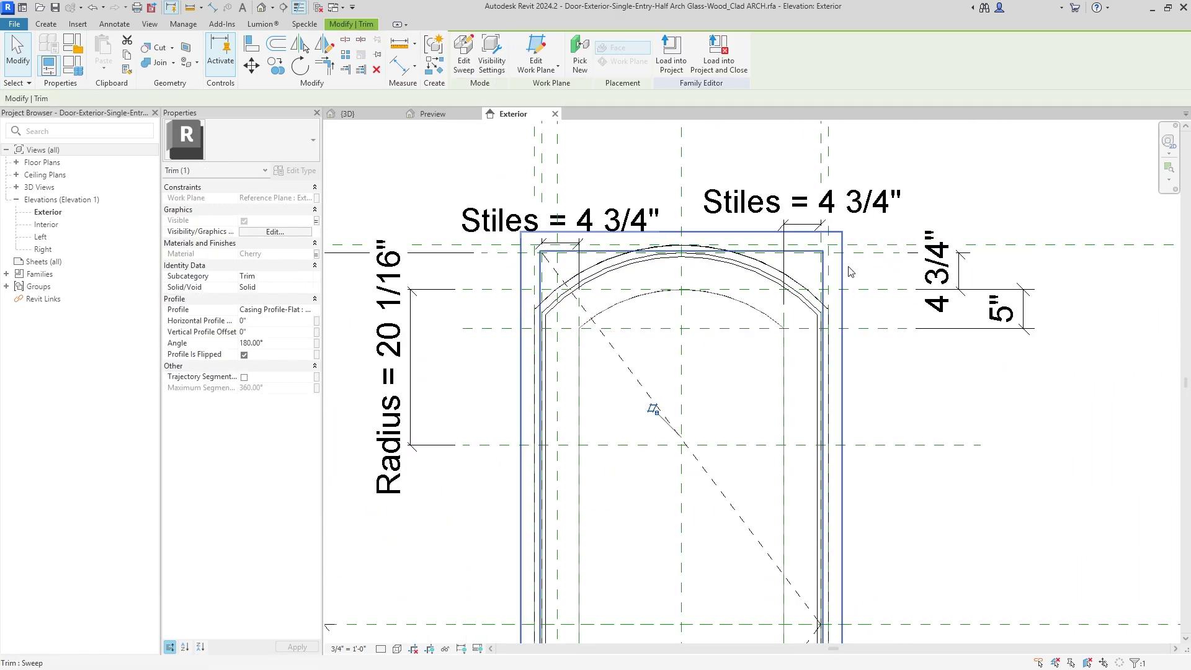
click(464, 55)
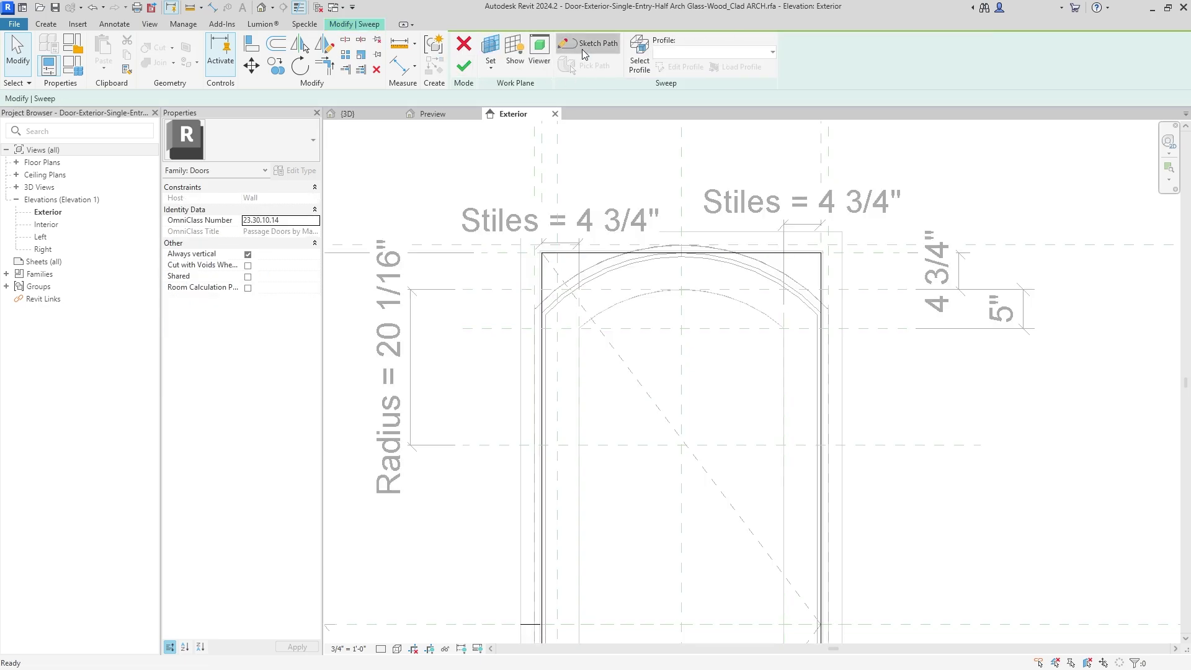
click(588, 43)
scroll(573, 337, up, 2)
scroll(575, 266, up, 2)
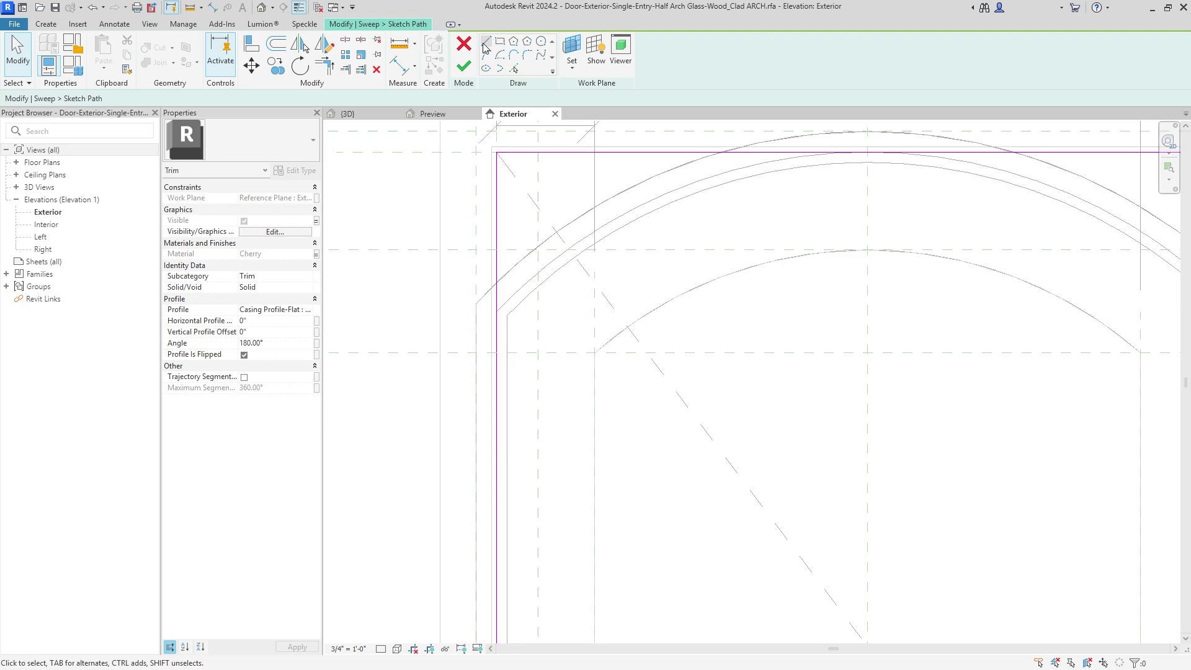
Pick the outer arch edge to add it to the trim sweep's path
click(486, 43)
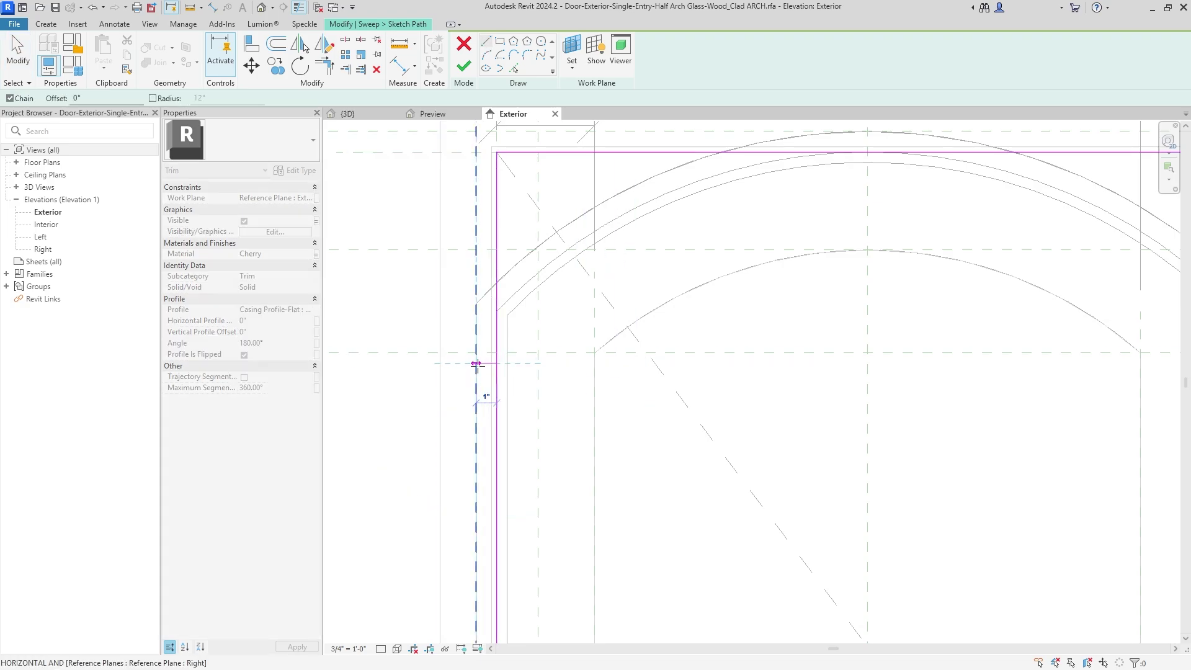
mouse_move(557, 253)
middle_down()
mouse_move(543, 285)
mouse_move(491, 320)
middle_up()
scroll(486, 341, down, 2)
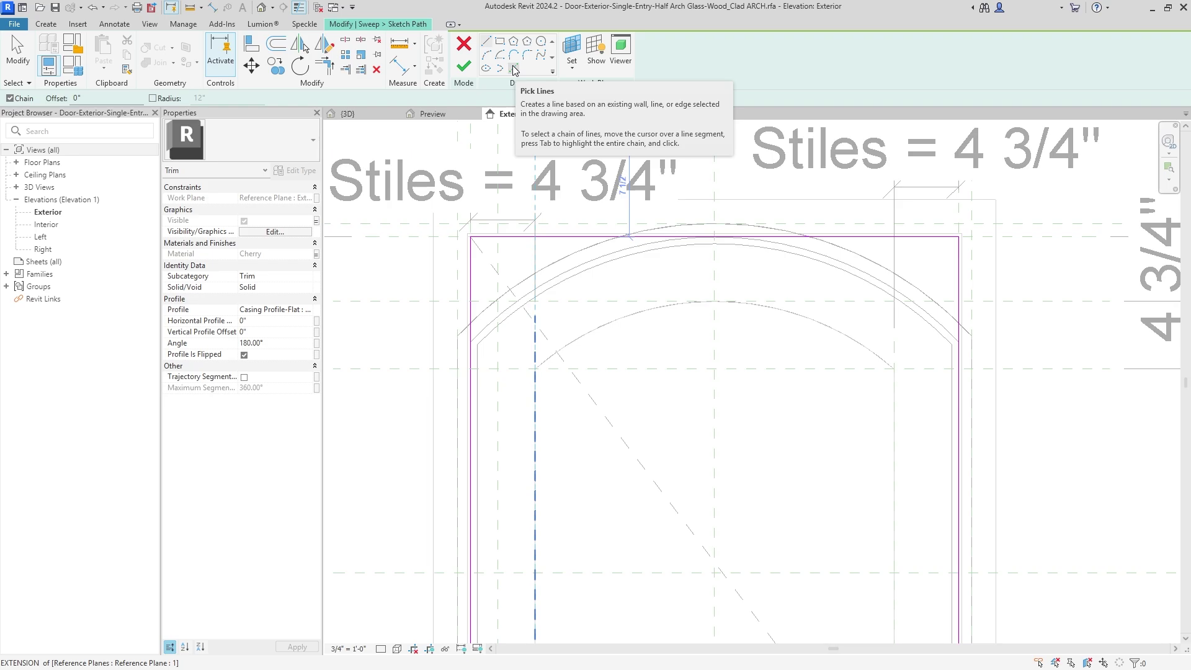
click(514, 70)
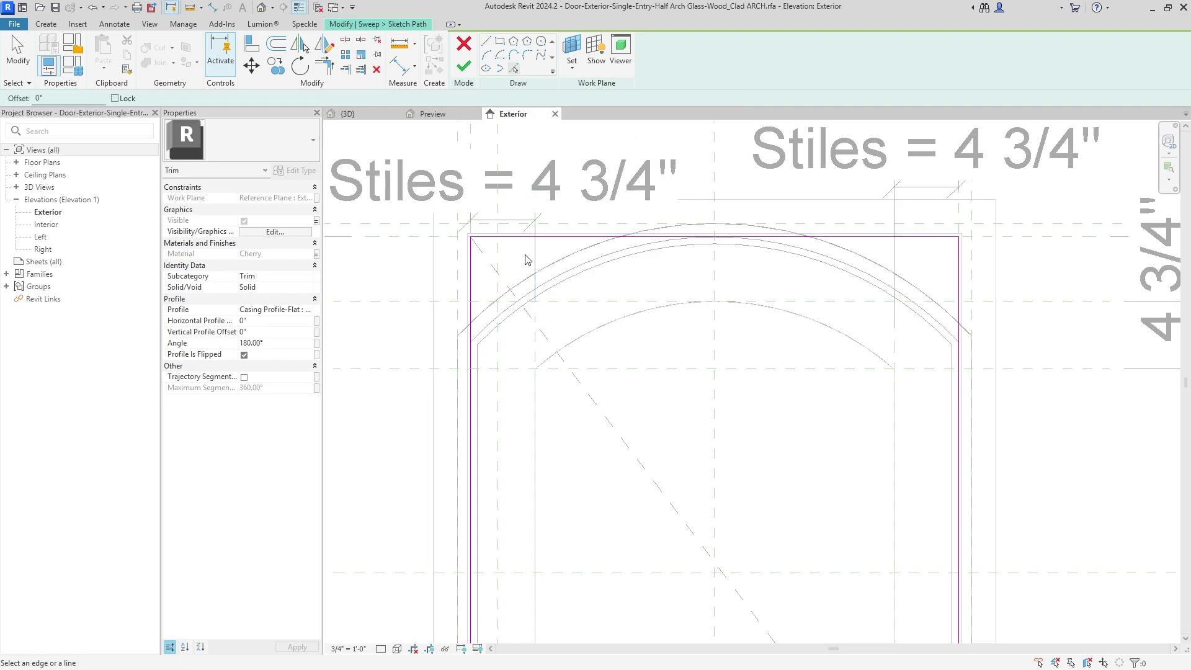
click(496, 325)
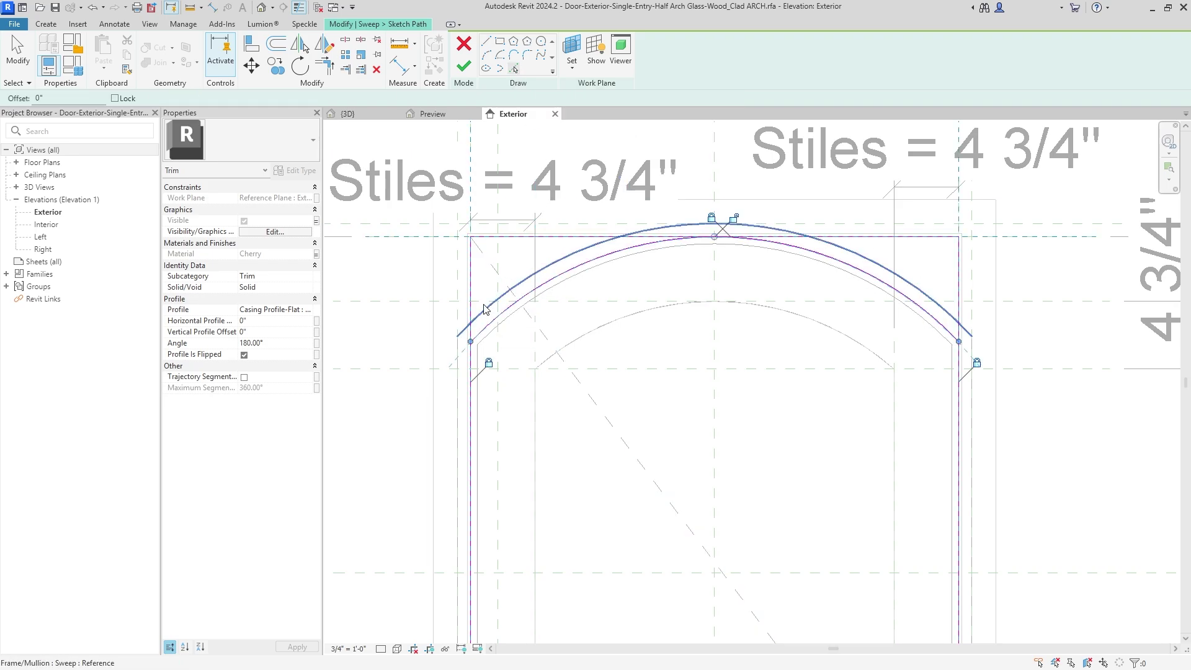
key(Escape)
Trim/extend the right vertical path line to meet the arc at the corner
scroll(473, 327, up, 2)
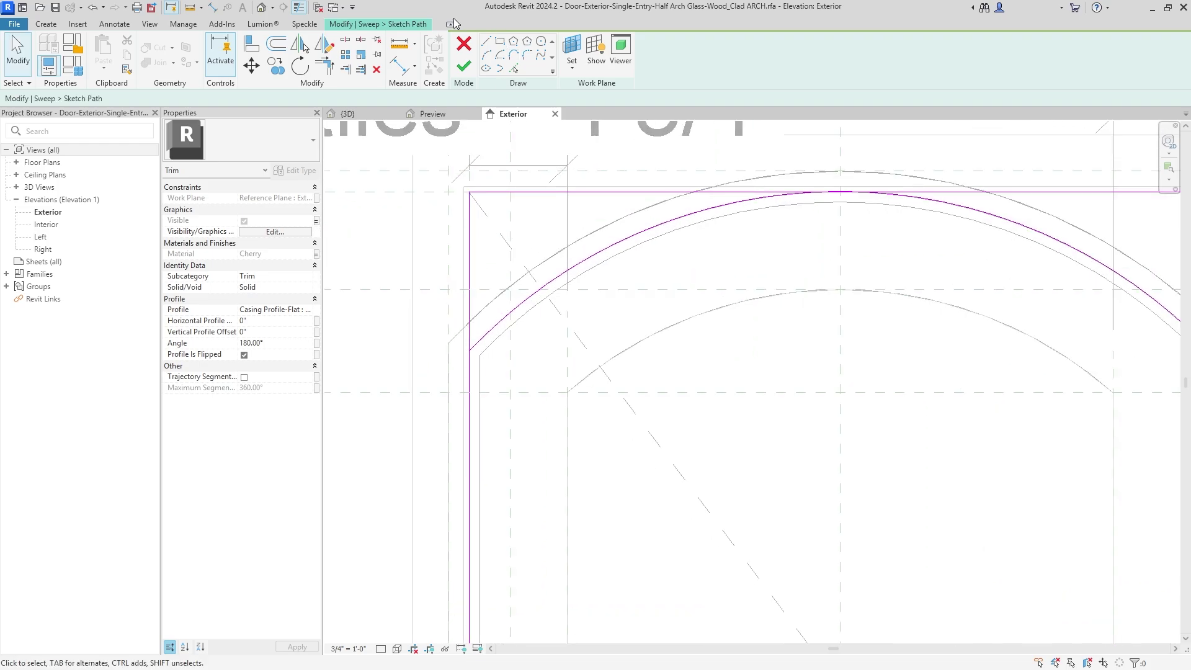
click(324, 70)
click(471, 378)
key(Escape)
key(Escape)
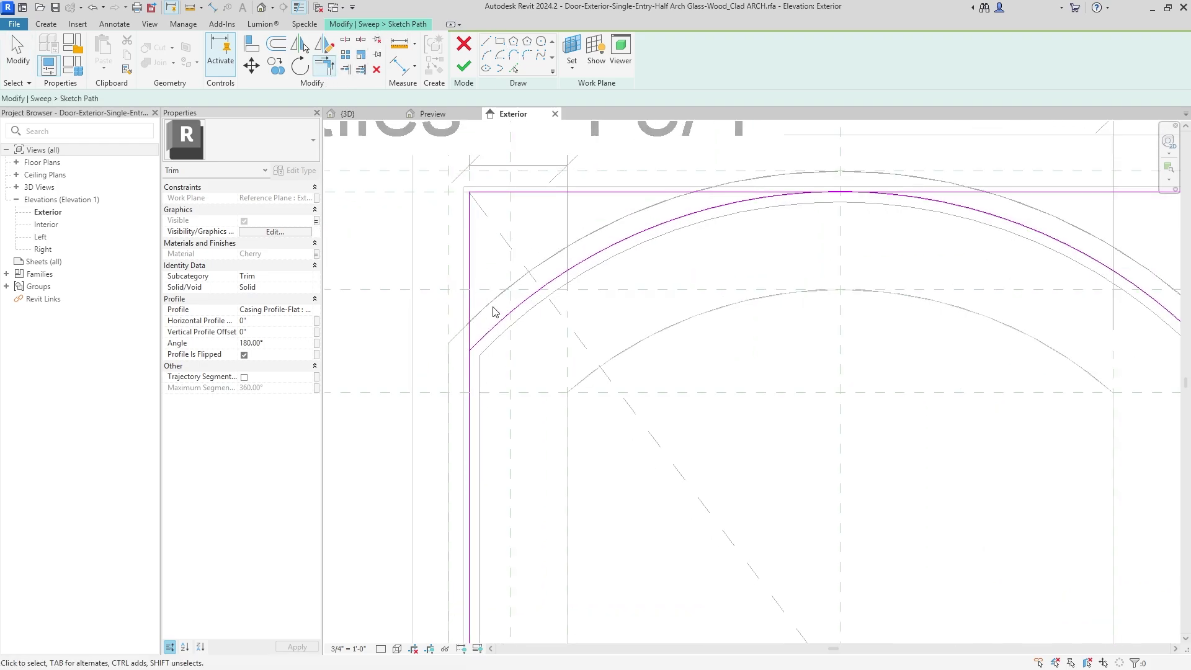
click(324, 66)
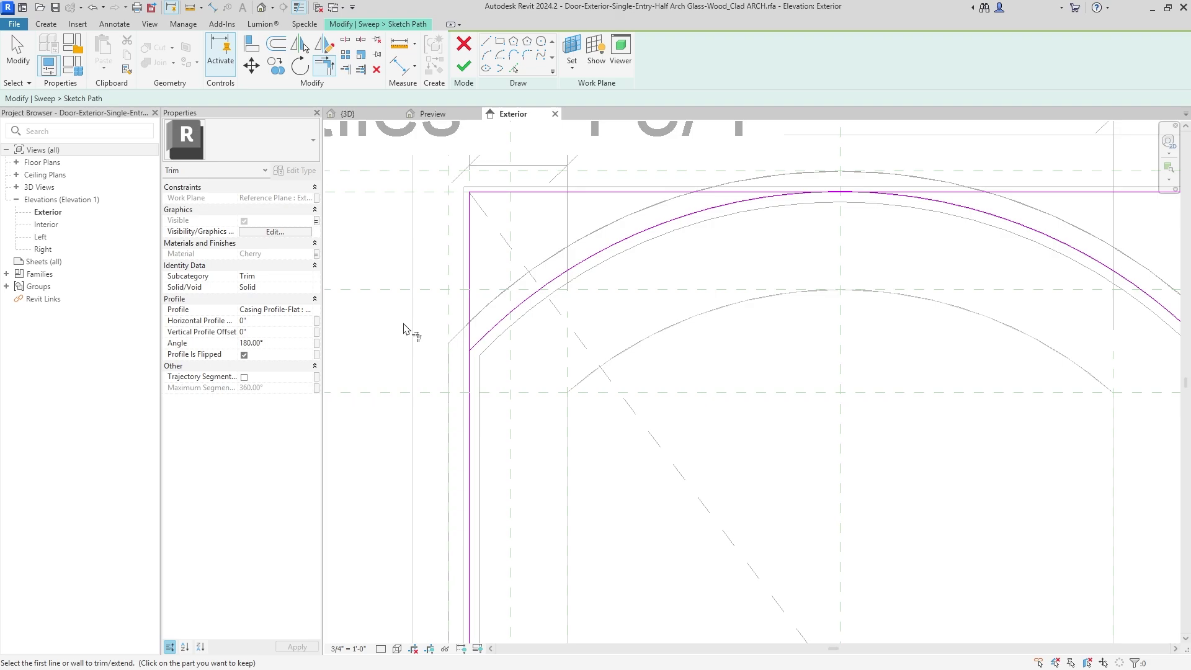
middle_drag(484, 341, 479, 284)
click(833, 335)
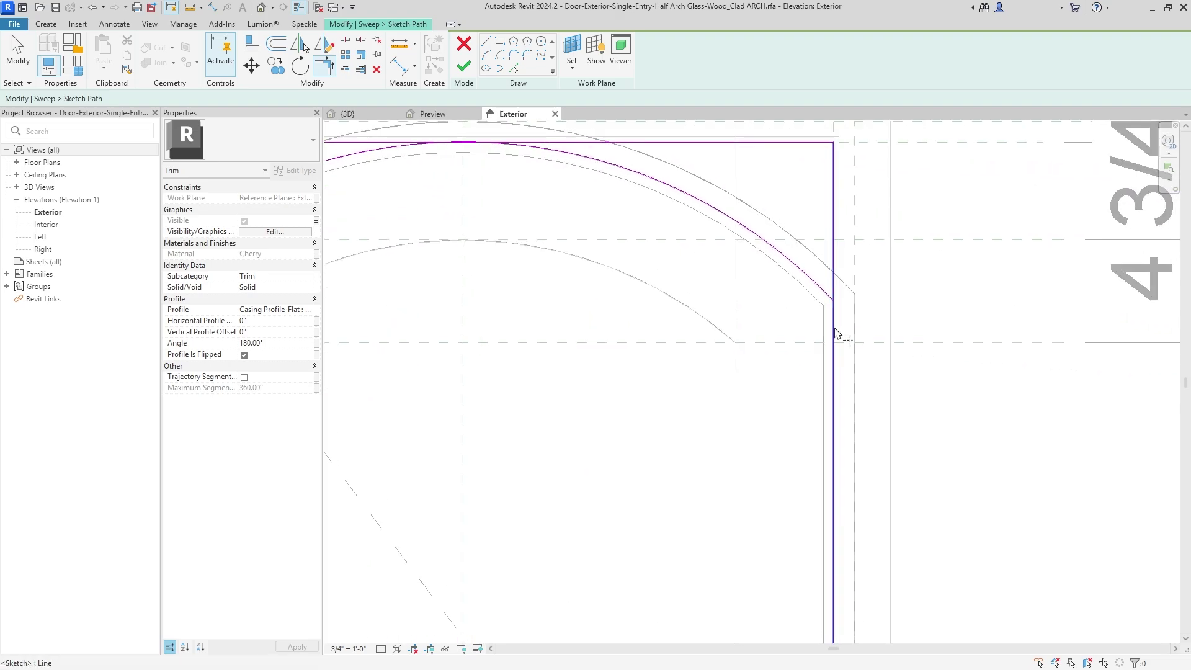
click(830, 296)
scroll(827, 298, down, 3)
key(Escape)
Delete the straight top path line and finish both the path sketch and the sweep
click(796, 206)
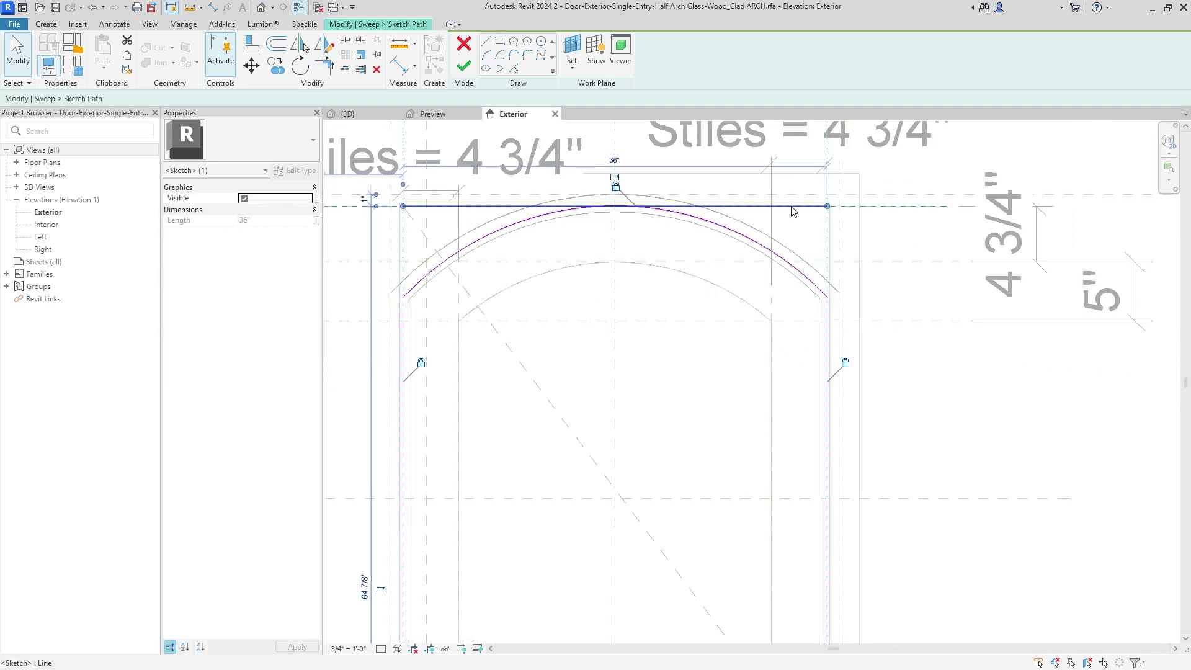
key(Delete)
click(460, 65)
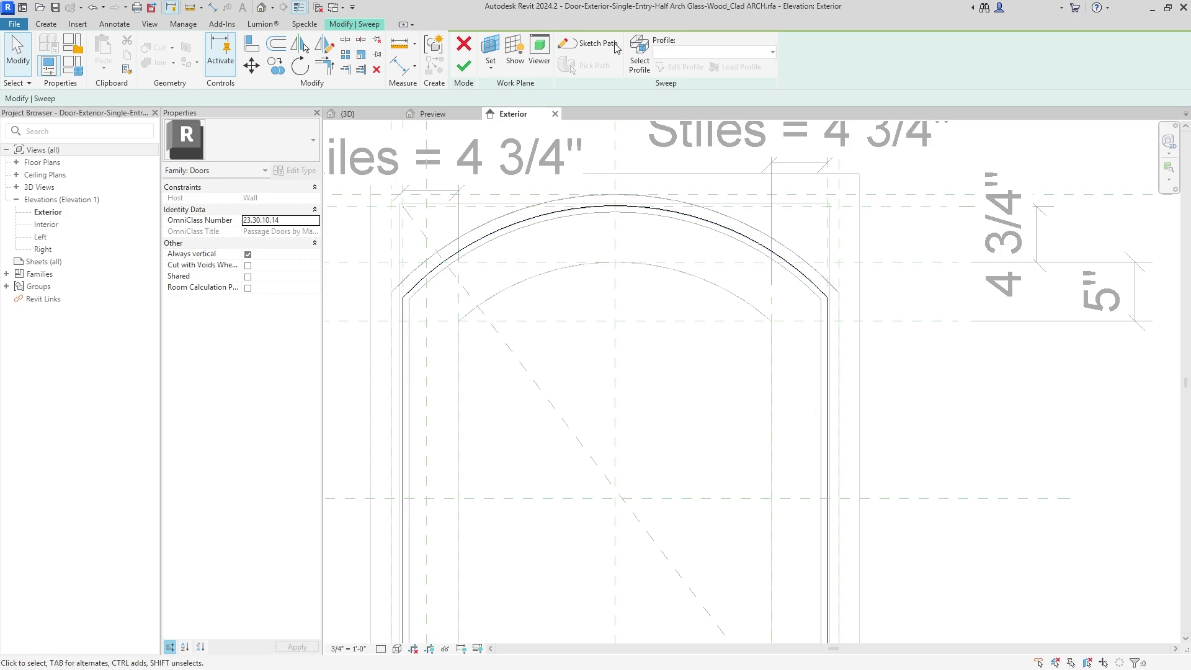
click(463, 67)
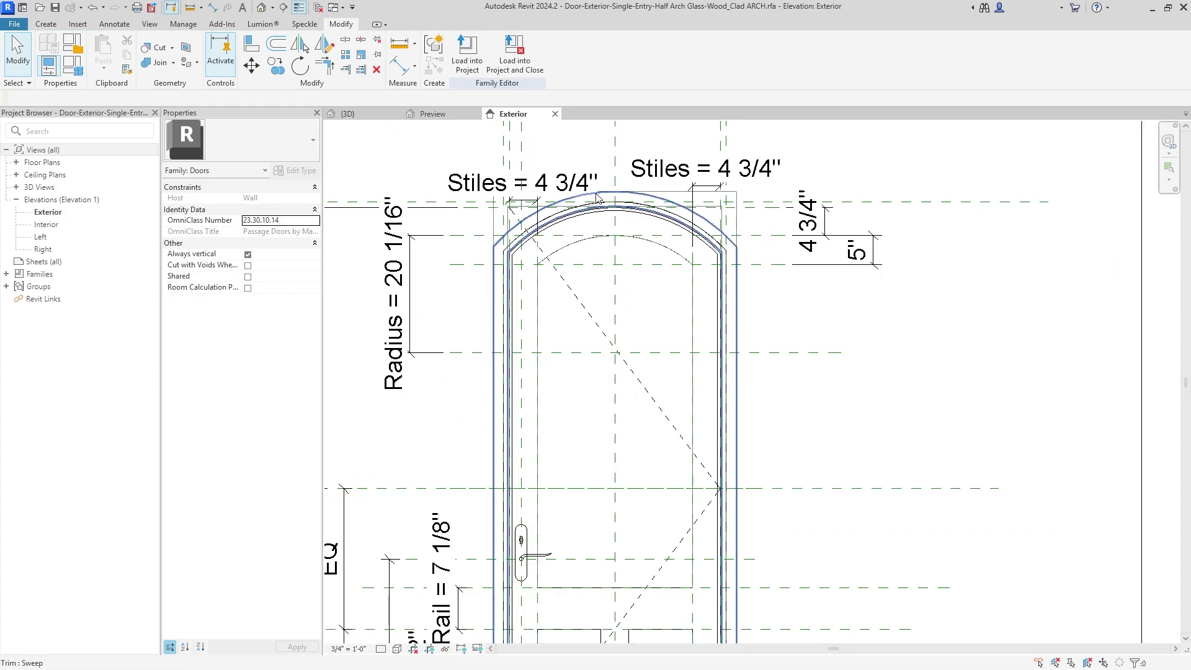
Load the edited door family into ArchedDoors, overwriting the existing version, and inspect the doors
click(468, 62)
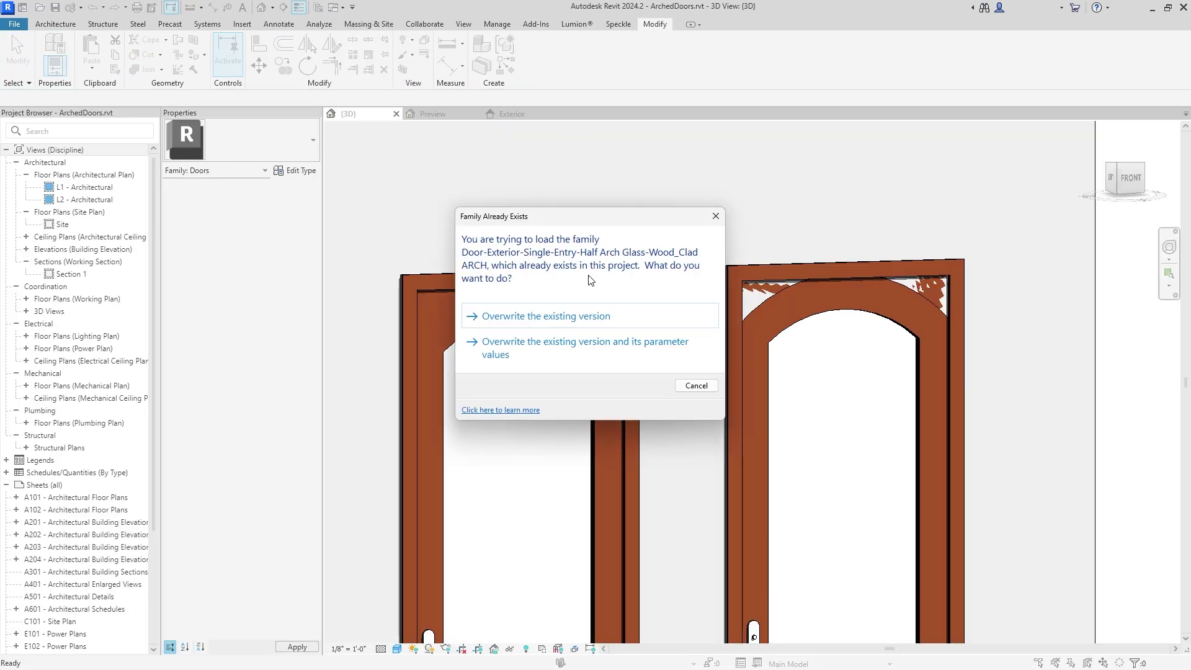
click(529, 360)
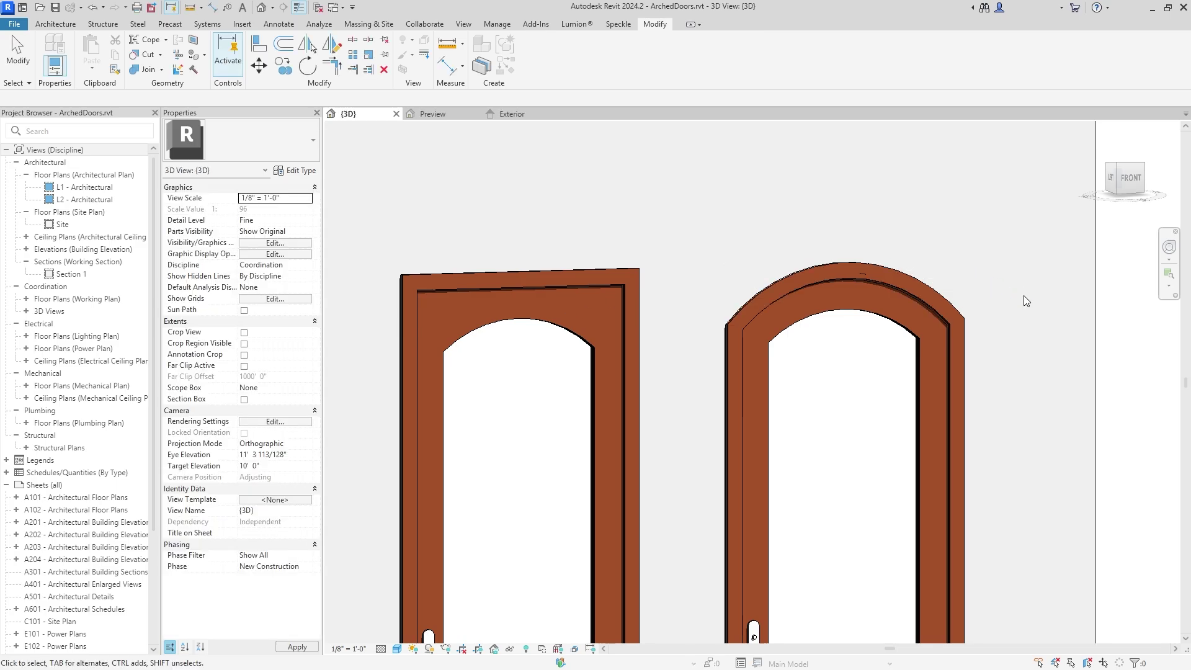
scroll(978, 304, down, 4)
shift+middle_drag(1018, 305, 966, 287)
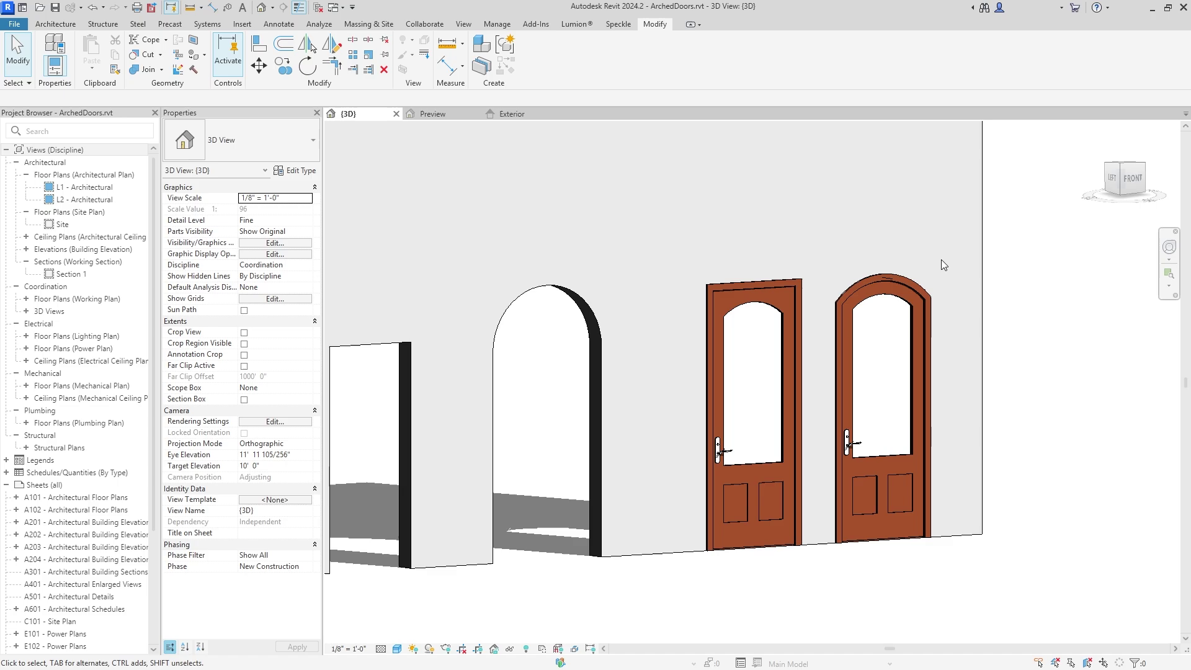
Go back to the door family's Exterior elevation
scroll(908, 274, down, 3)
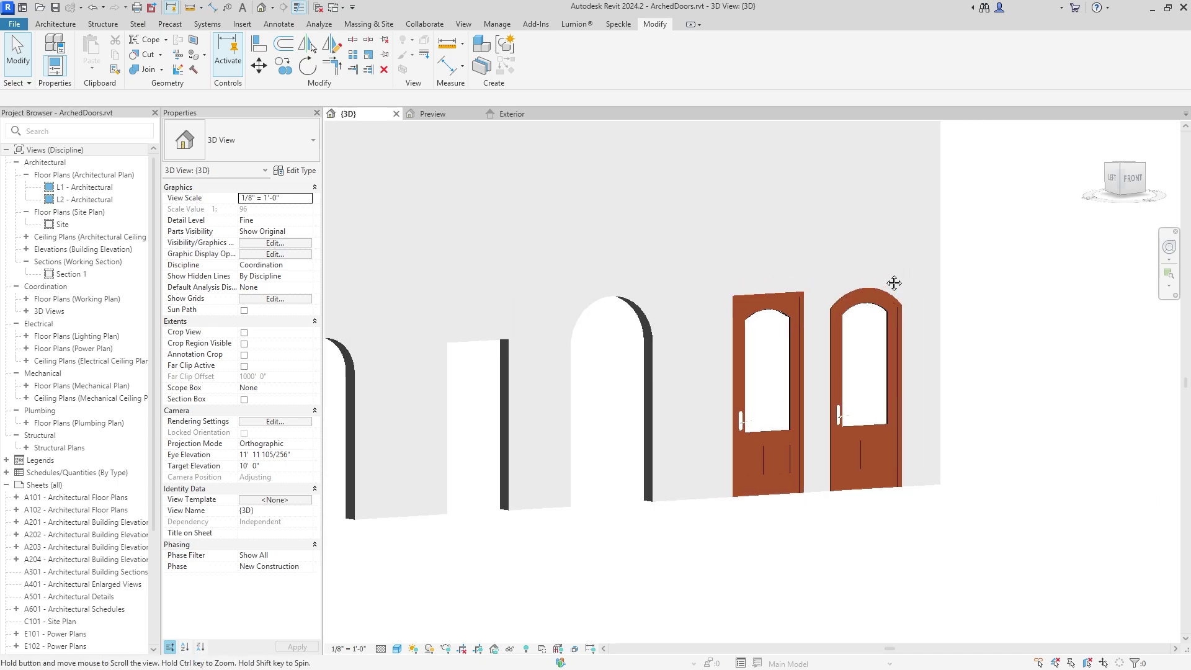
scroll(811, 319, up, 6)
click(497, 115)
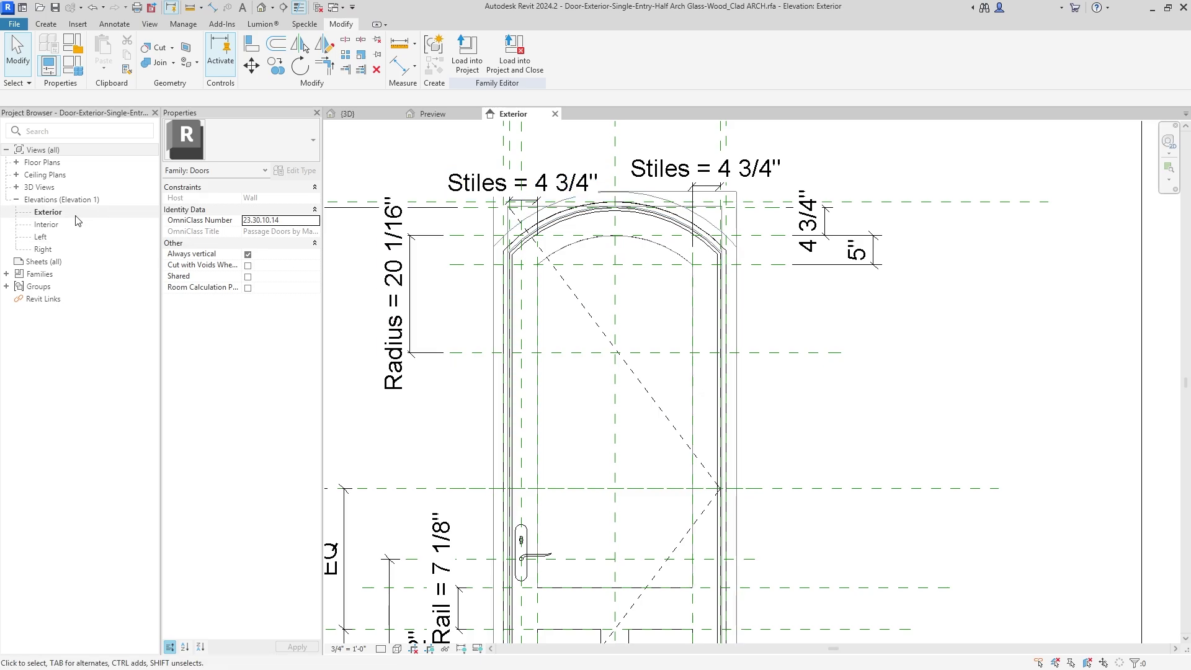
View the ArchedDoors project 3D view, orbiting close around the doors
click(433, 113)
click(348, 114)
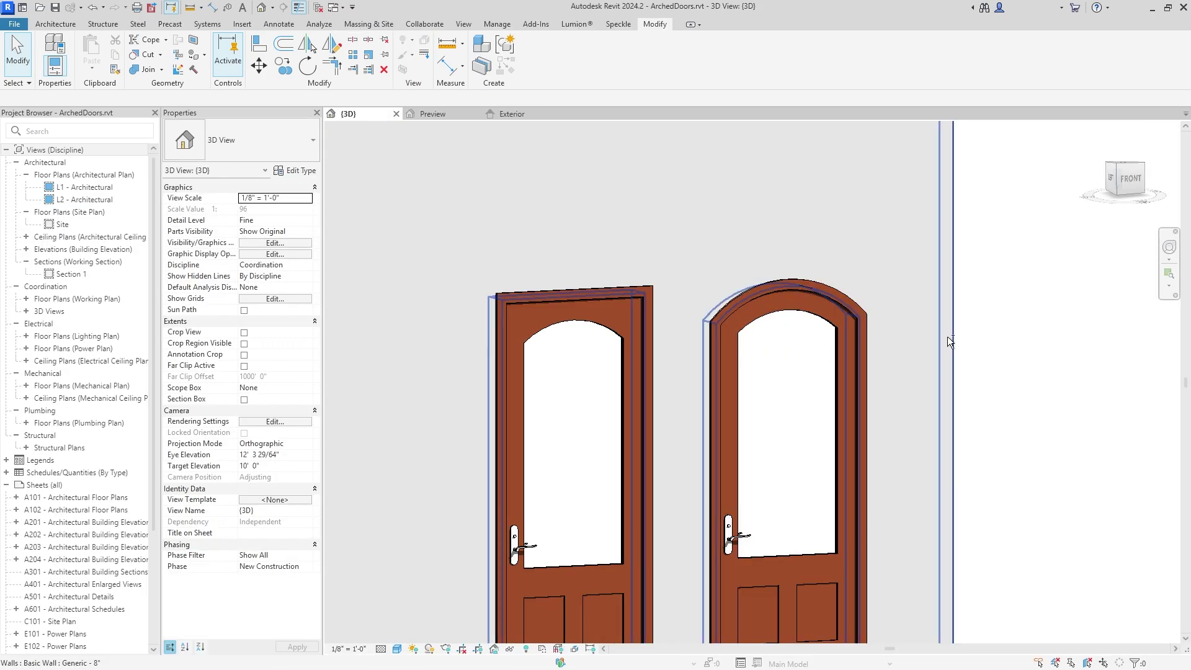
shift+middle_drag(948, 336, 776, 306)
scroll(478, 360, down, 3)
scroll(519, 342, up, 4)
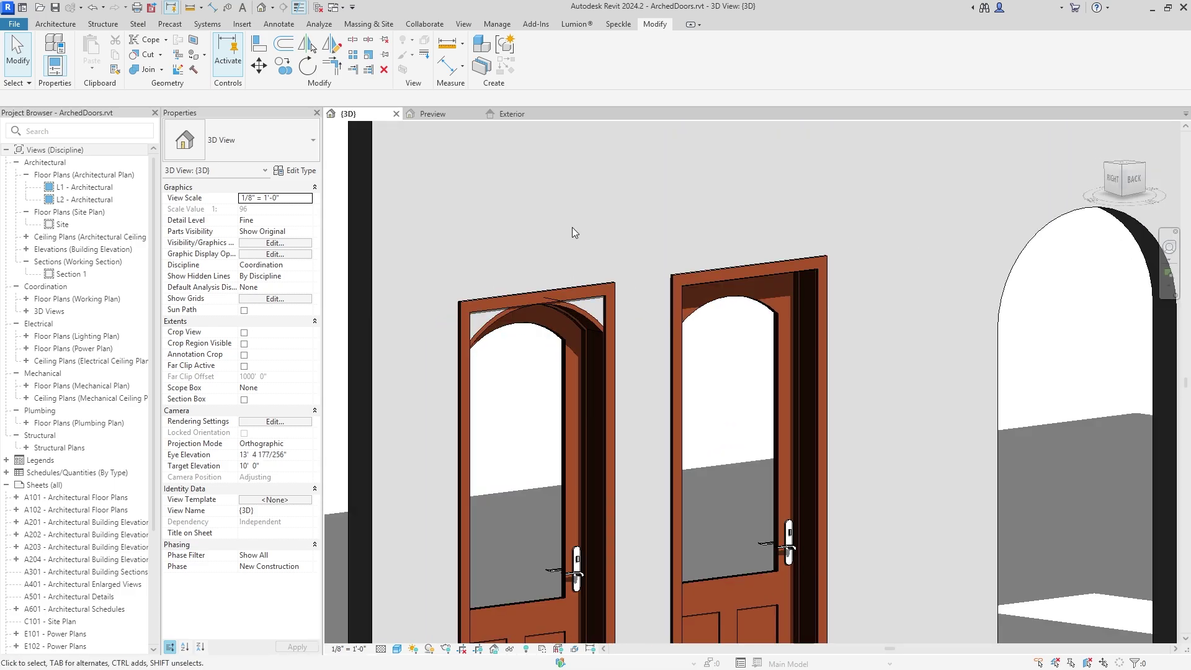
Open the door family's Interior elevation from the Project Browser
click(512, 113)
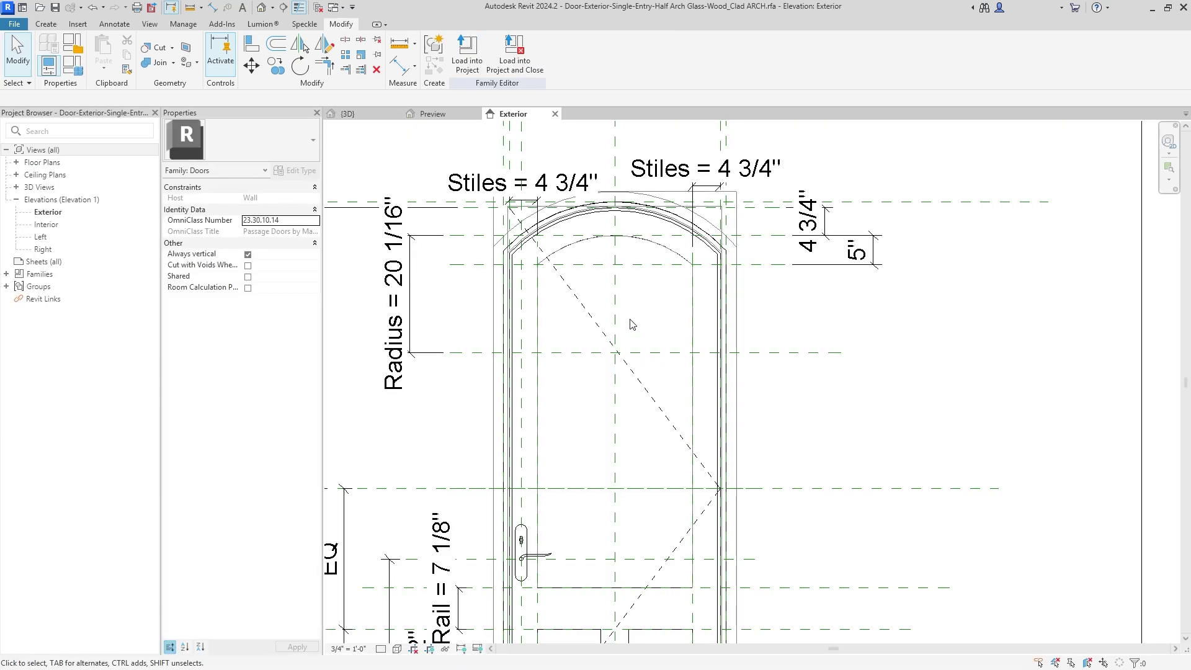
double_click(47, 224)
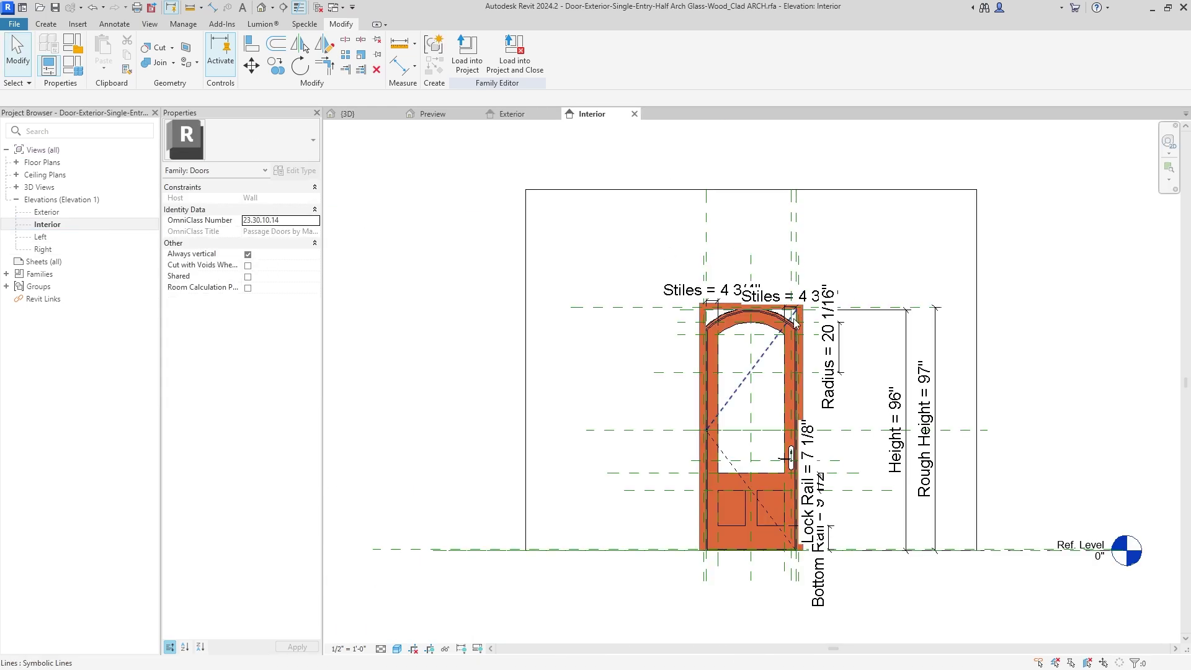
scroll(752, 325, up, 2)
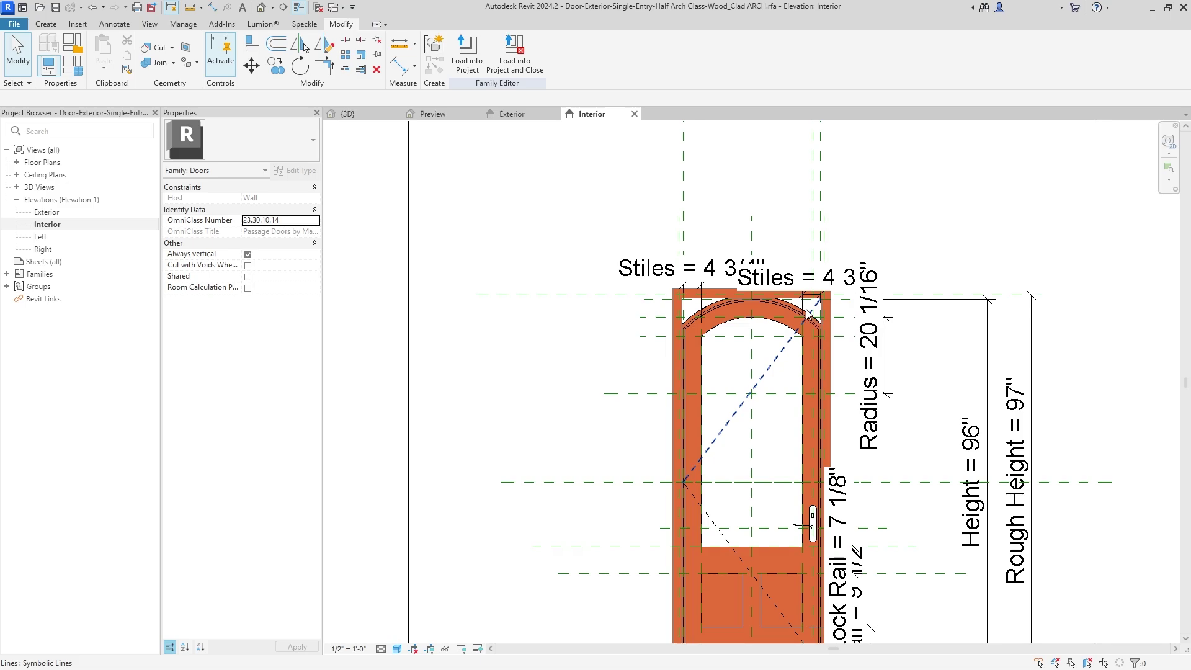
Return to the ArchedDoors 3D view and orbit to a front view of the wall
click(512, 114)
click(444, 115)
click(358, 112)
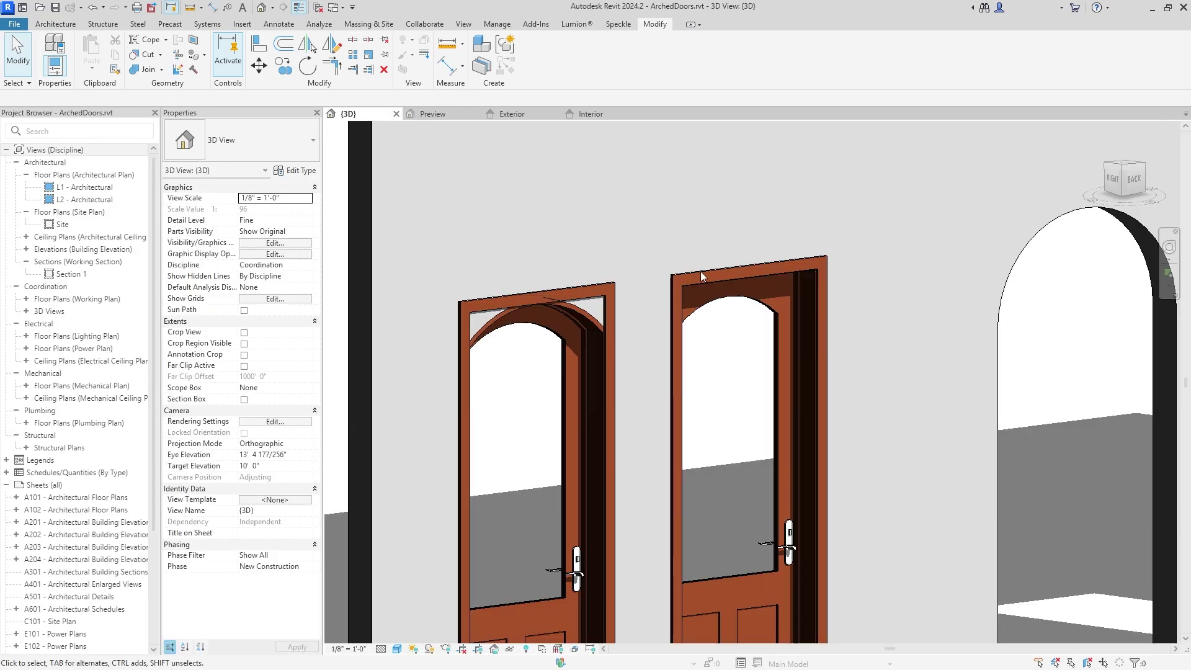
scroll(701, 271, down, 3)
shift+middle_drag(583, 282, 718, 254)
scroll(951, 258, up, 2)
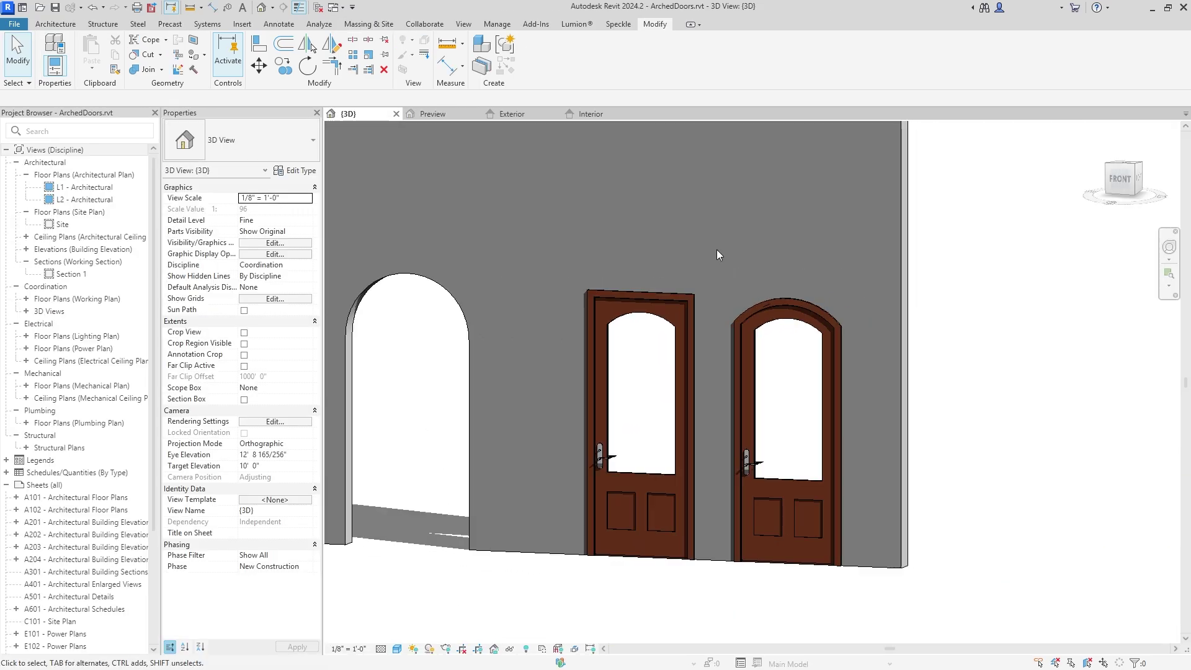